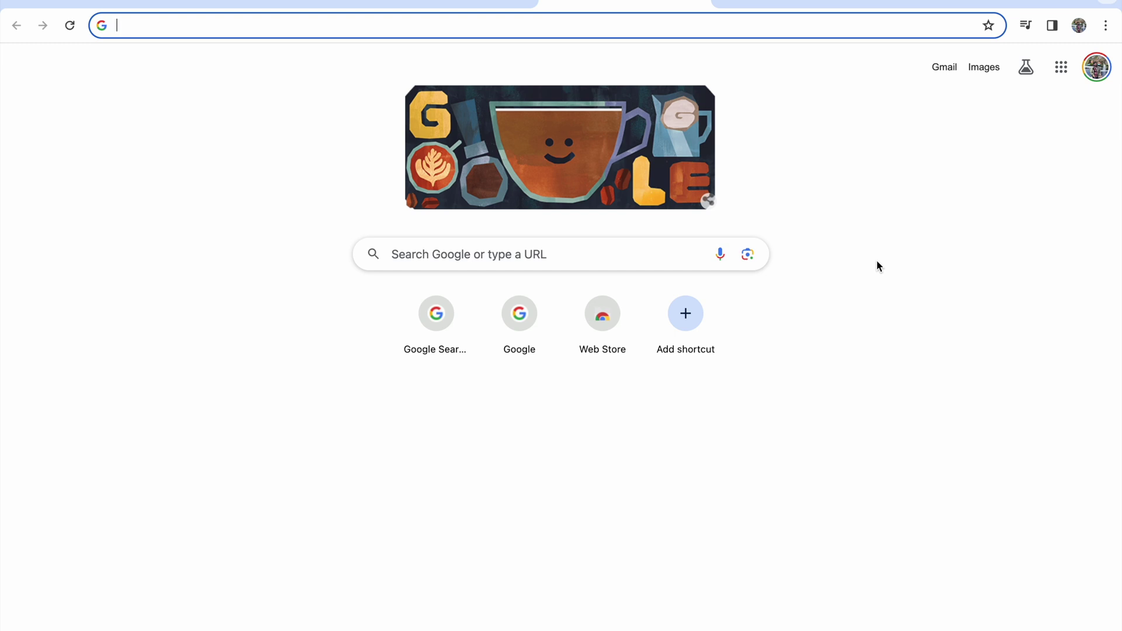
Switch through the open browser tabs to see how tabbed navigation behaves.
{"action": "left_click", "coordinate": [113, 6]}
{"action": "left_click", "coordinate": [273, 4]}
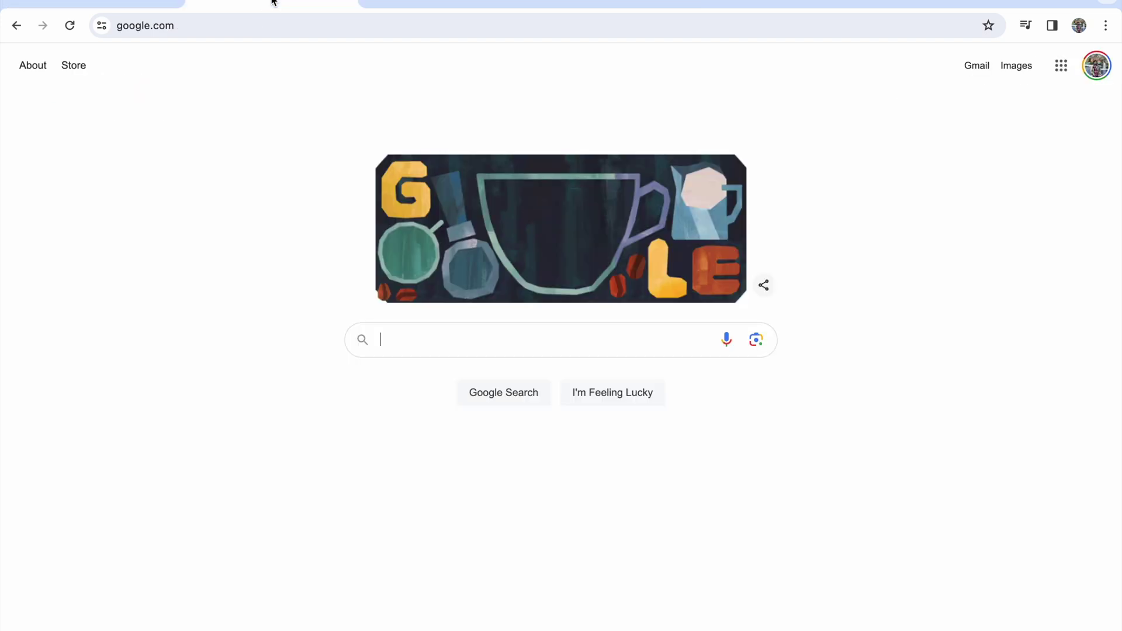
{"action": "left_click", "coordinate": [456, 4]}
{"action": "left_click", "coordinate": [624, 3]}
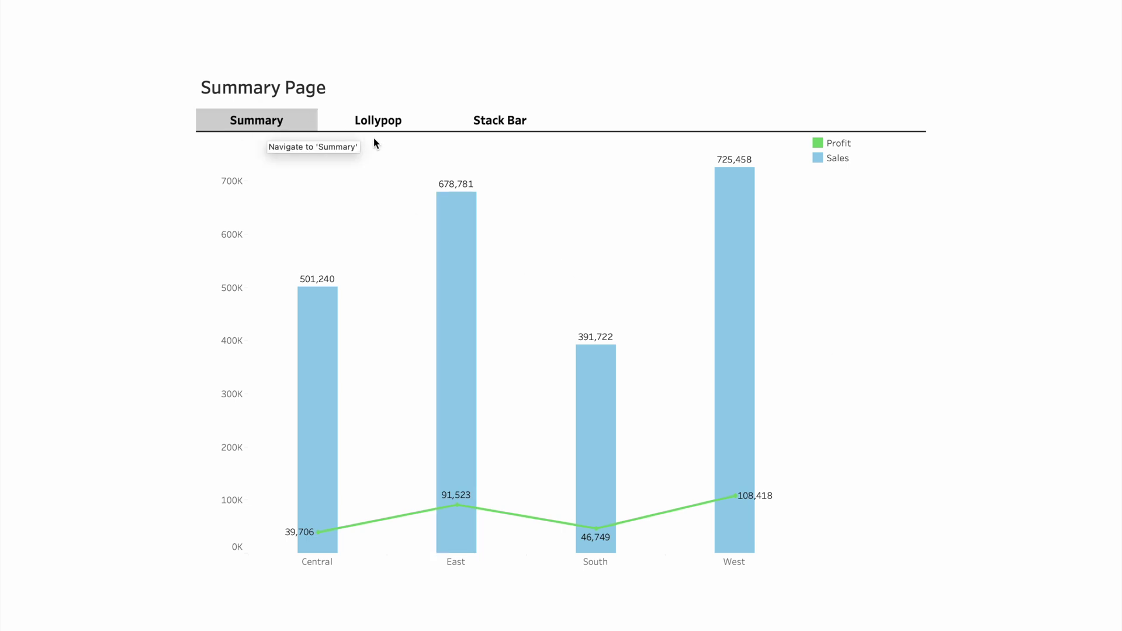
Try the finished dashboards' Lollypop, Stack Bar and Summary navigation buttons in presentation mode, ending on Lollypop, and leave presentation mode.
{"action": "left_click", "coordinate": [377, 122]}
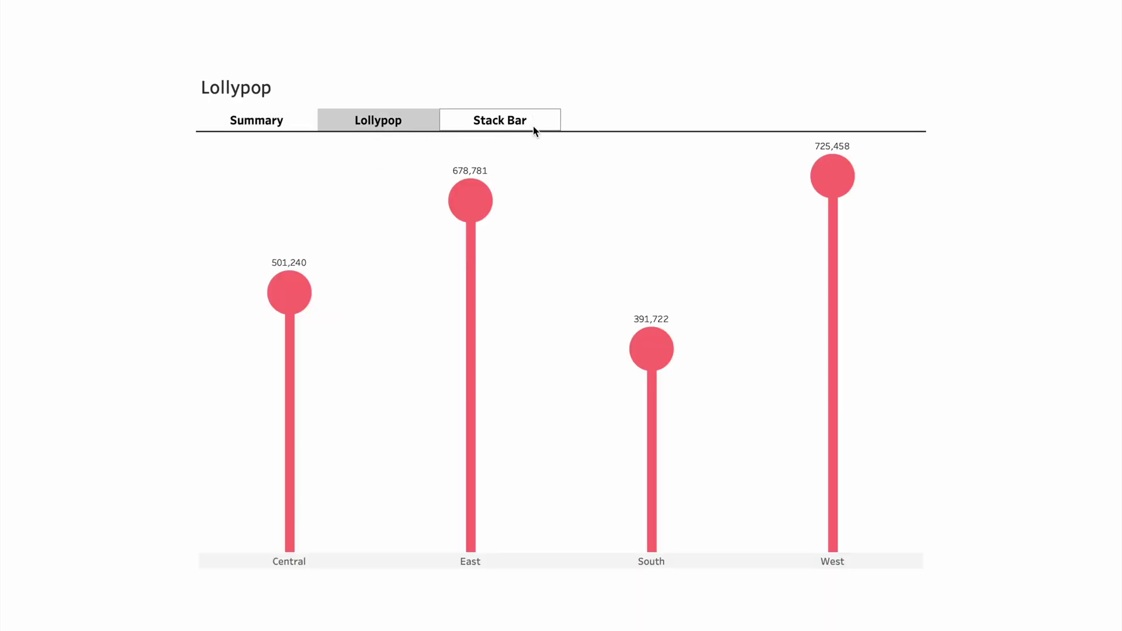
{"action": "left_click", "coordinate": [551, 128]}
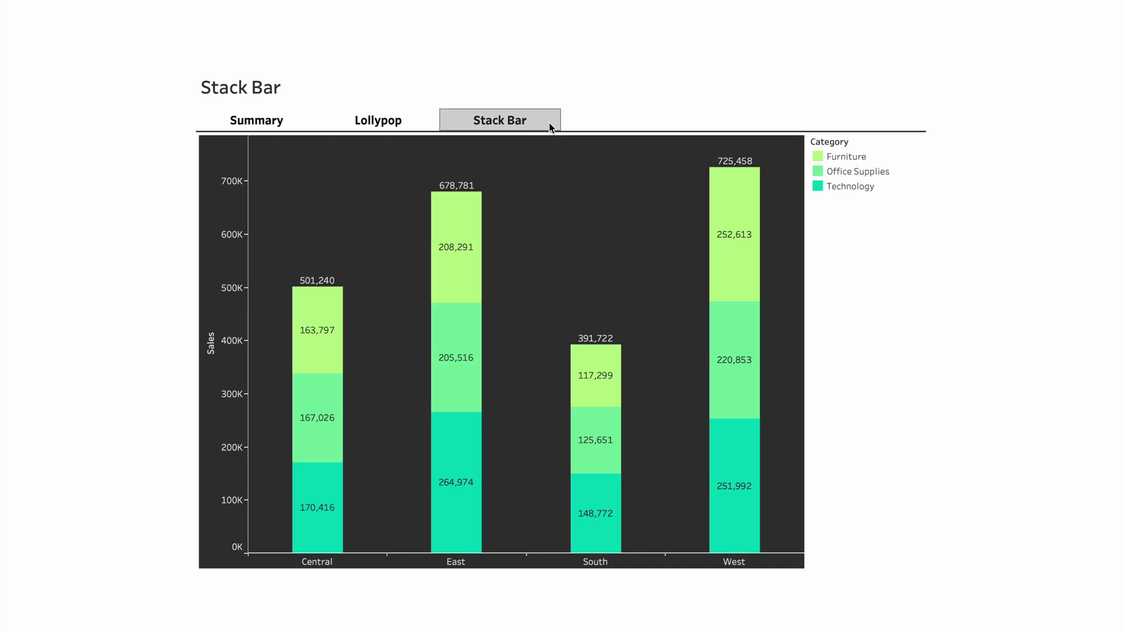
{"action": "left_click", "coordinate": [234, 124]}
{"action": "left_click", "coordinate": [499, 121]}
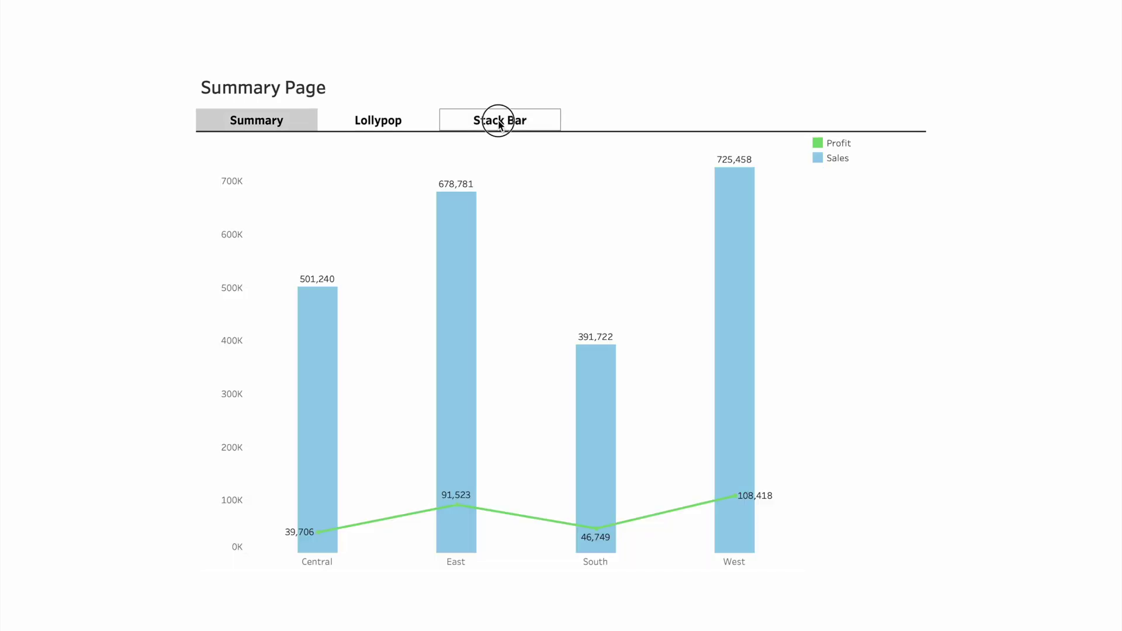
{"action": "left_click", "coordinate": [400, 121]}
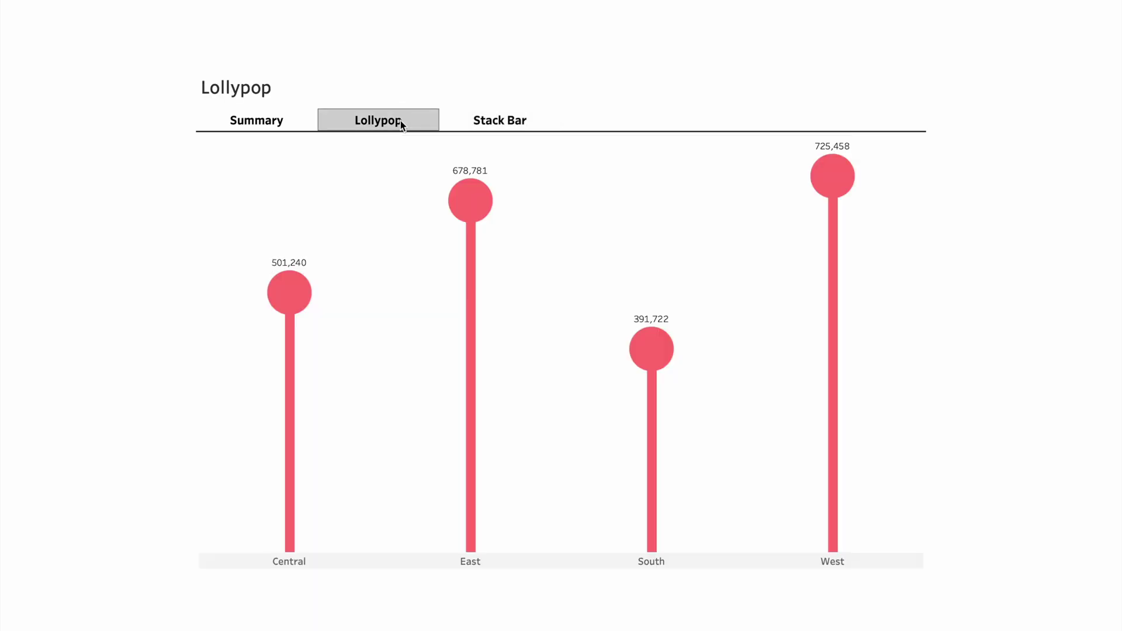
{"action": "key", "text": "Escape"}
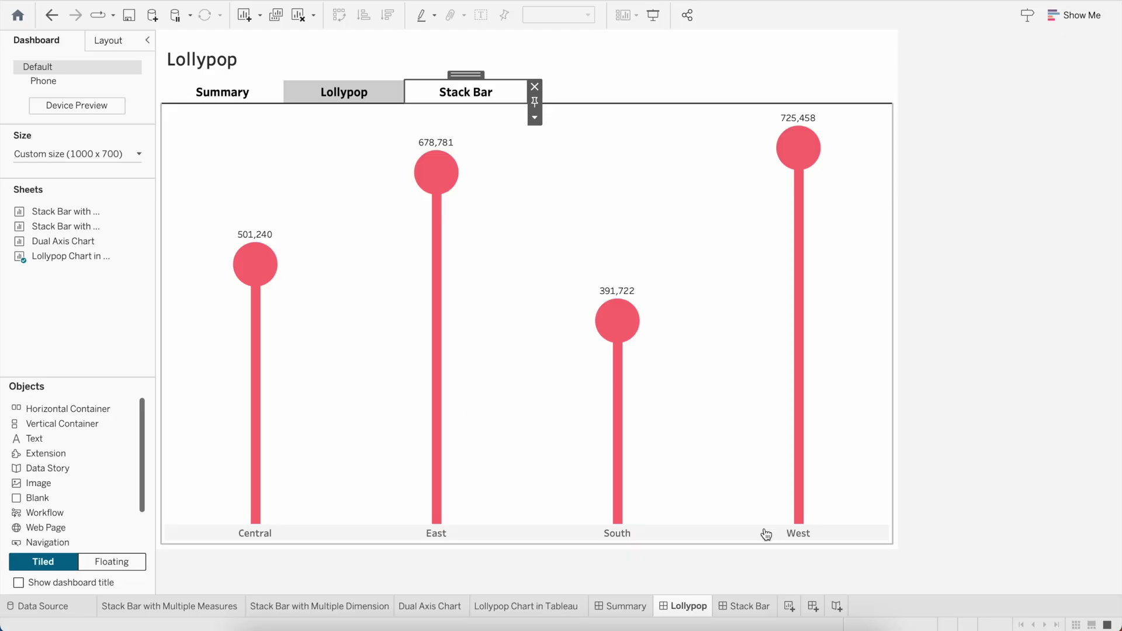
Delete the existing Summary, Lollypop and Stack Bar dashboards from the workbook.
{"action": "left_click", "coordinate": [619, 608]}
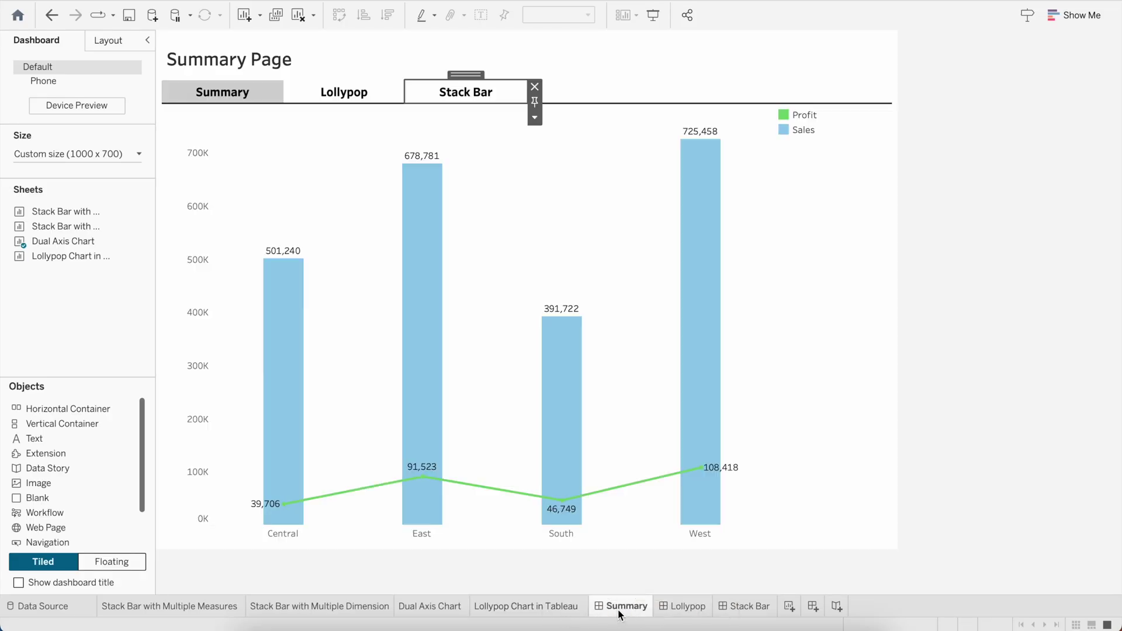
{"action": "right_click", "coordinate": [744, 610]}
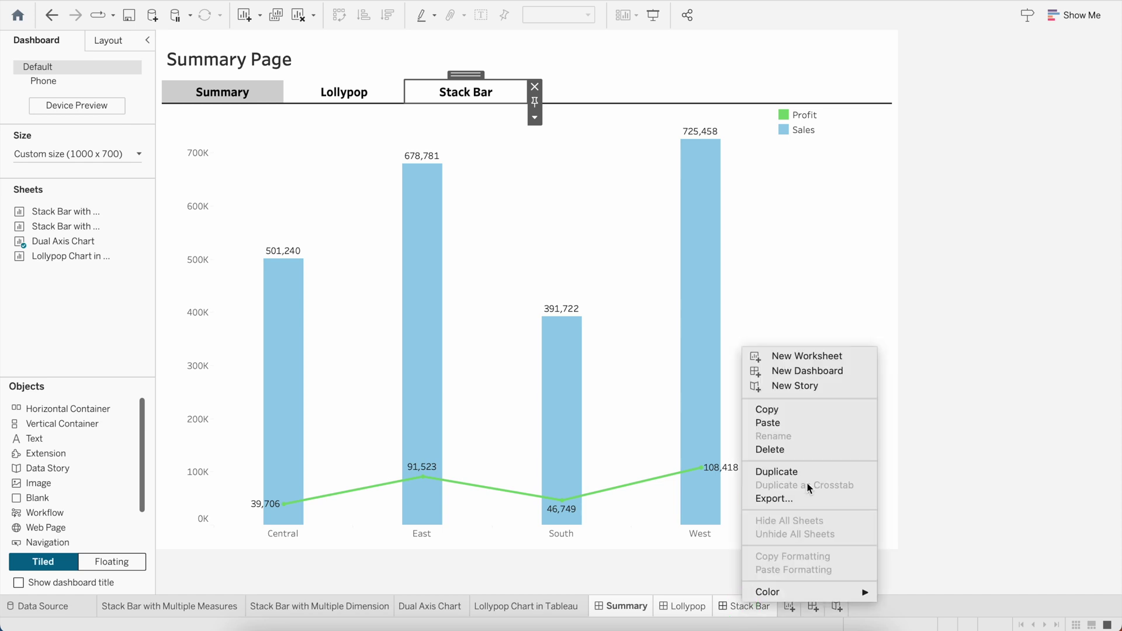
{"action": "left_click", "coordinate": [787, 450]}
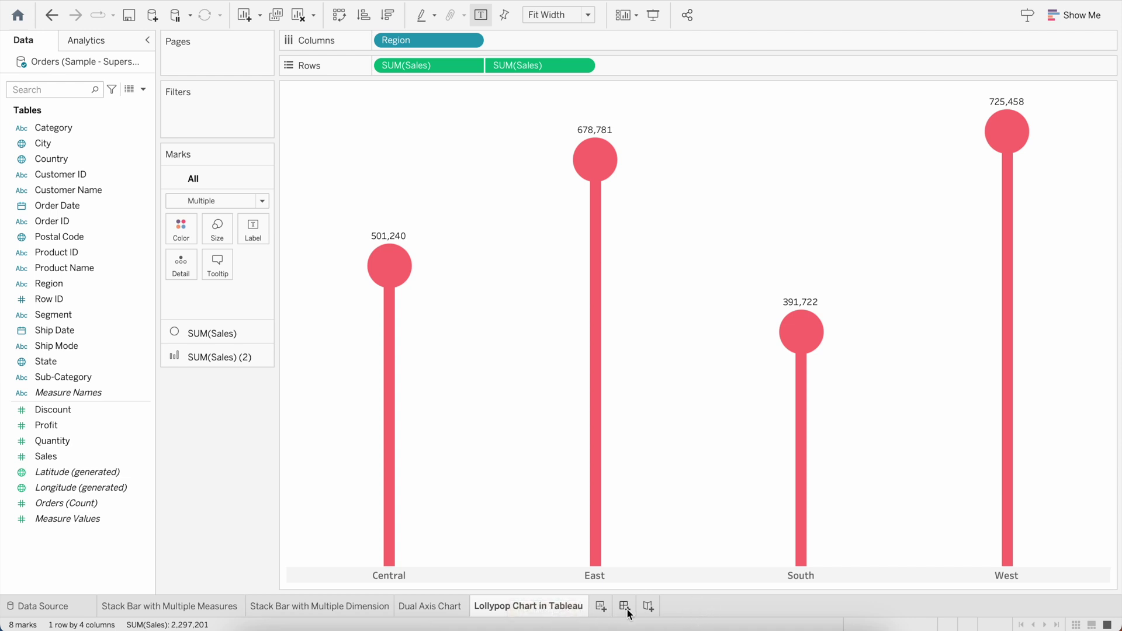
Create a new dashboard and place the Dual Axis Chart sheet on it.
{"action": "left_click", "coordinate": [625, 607]}
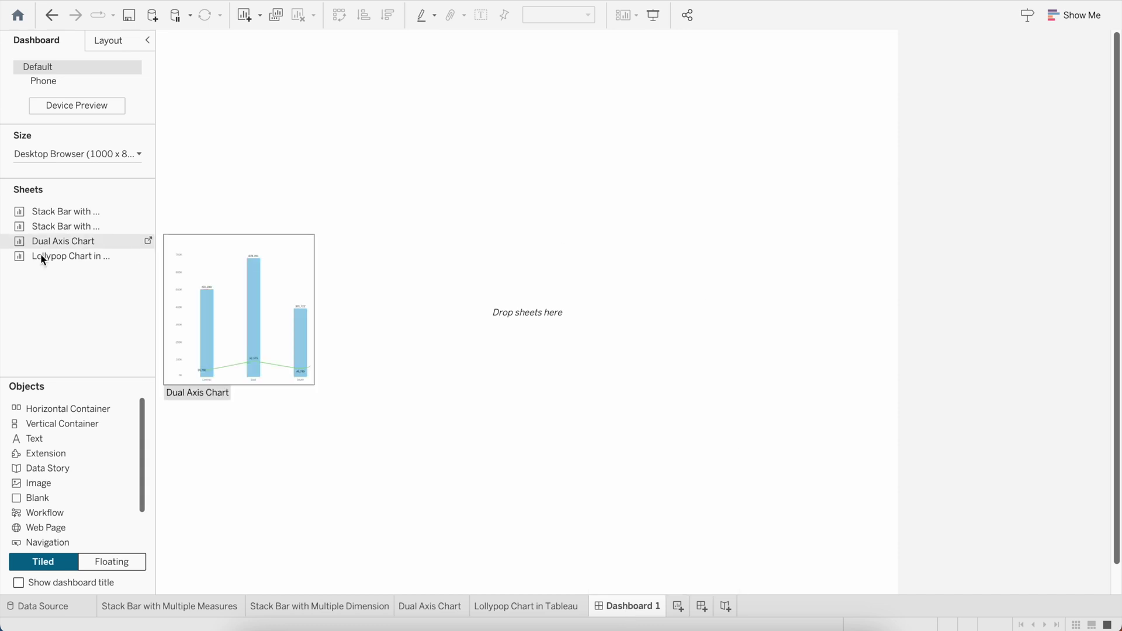
{"action": "left_click_drag", "start_coordinate": [59, 237], "coordinate": [269, 230]}
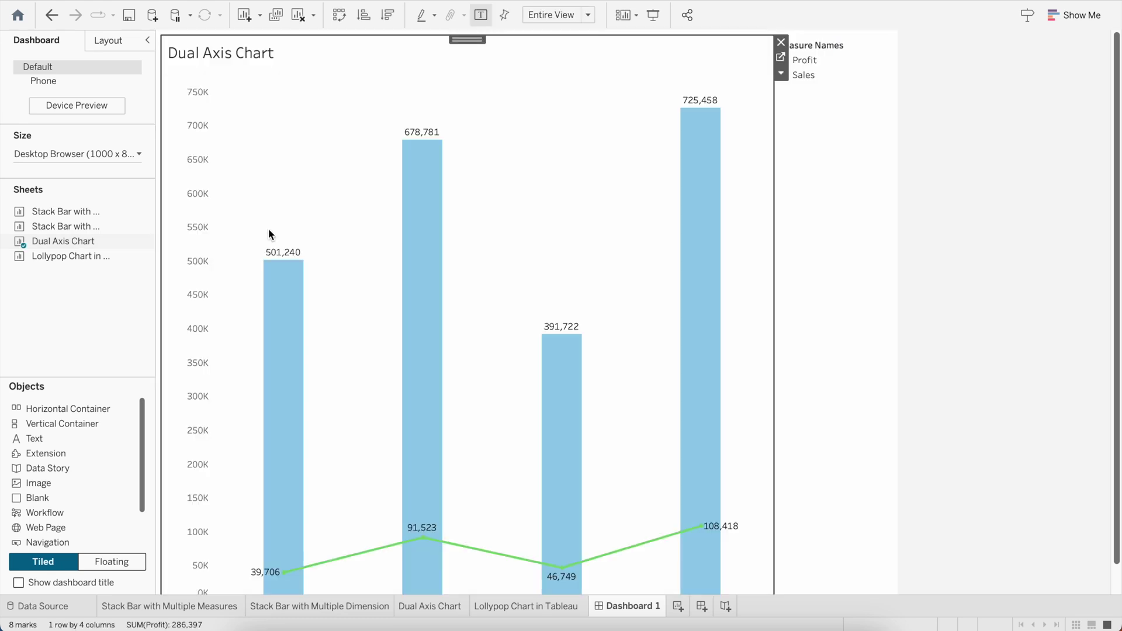
{"action": "left_click", "coordinate": [1003, 323]}
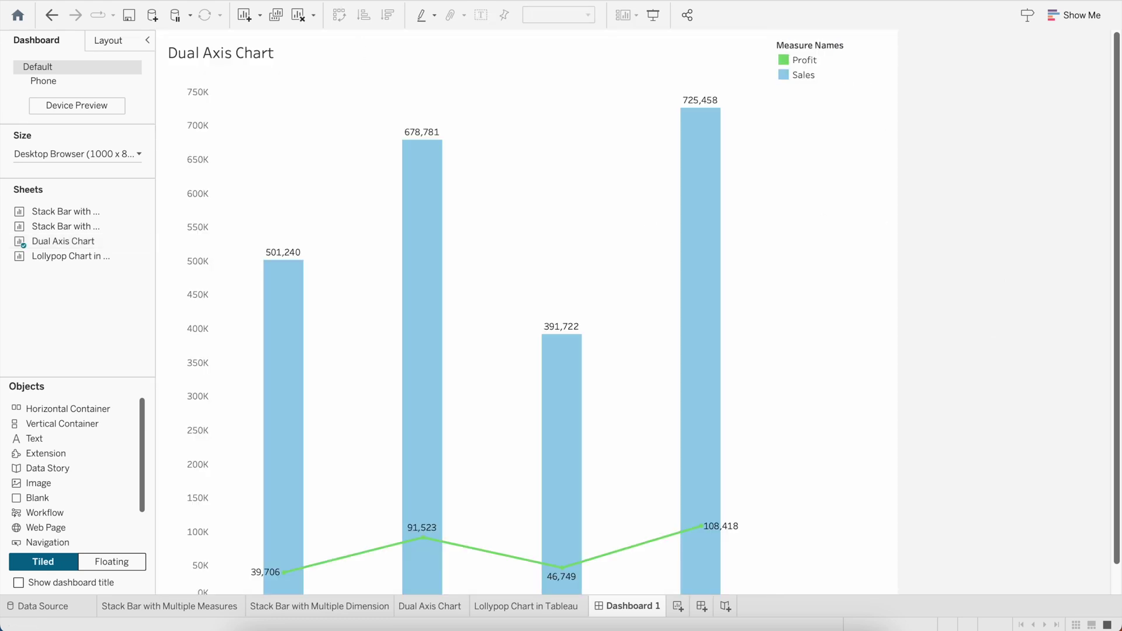
Show the dashboard title and change its text to "Summary Page" in bold.
{"action": "left_click", "coordinate": [243, 0]}
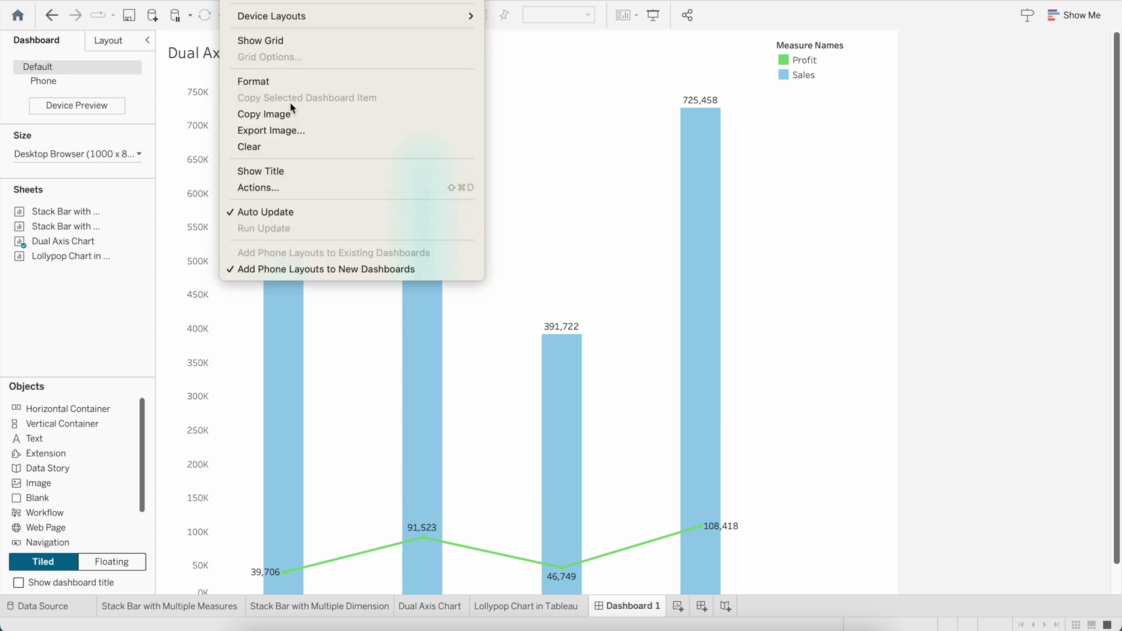
{"action": "left_click", "coordinate": [286, 175]}
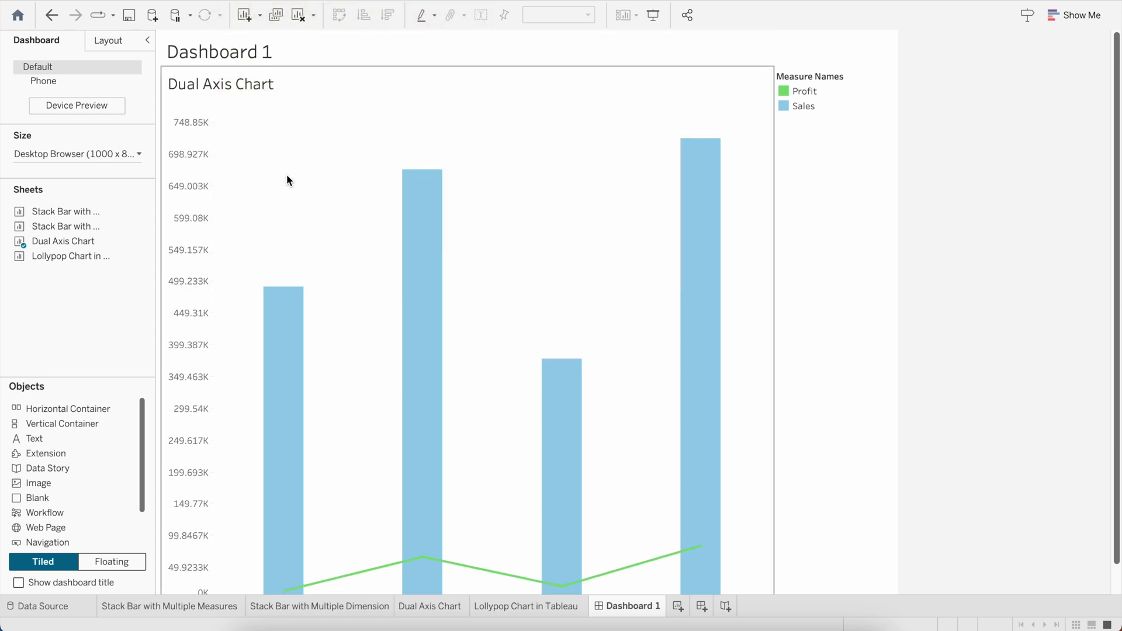
{"action": "left_click", "coordinate": [345, 52]}
{"action": "double_click", "coordinate": [345, 51]}
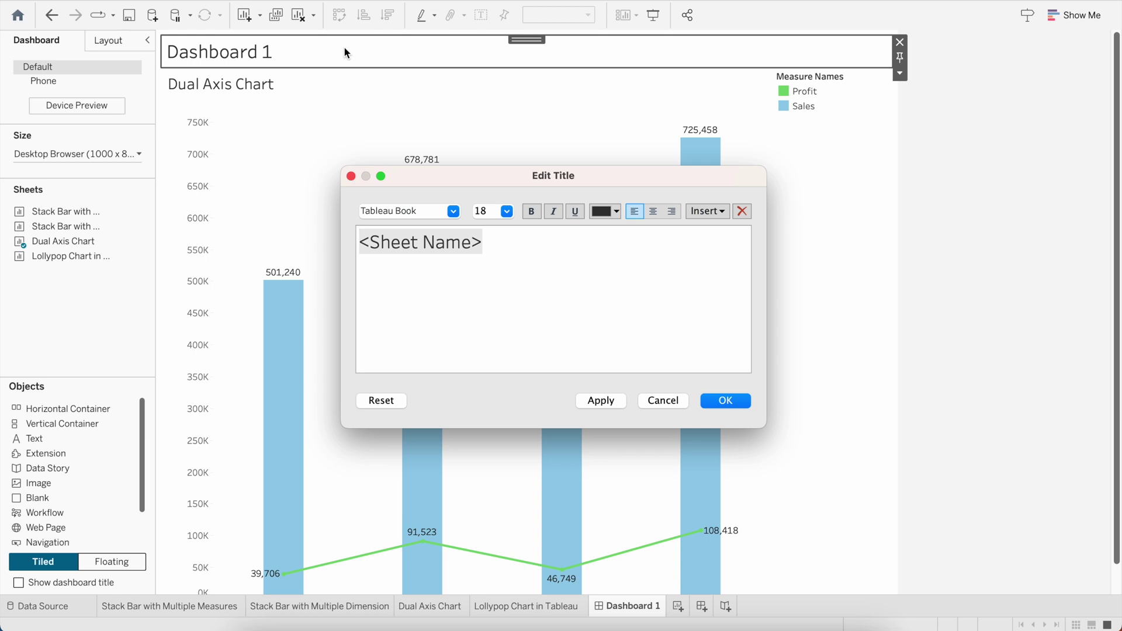
{"action": "key", "text": "super+a"}
{"action": "type", "text": "Summary"}
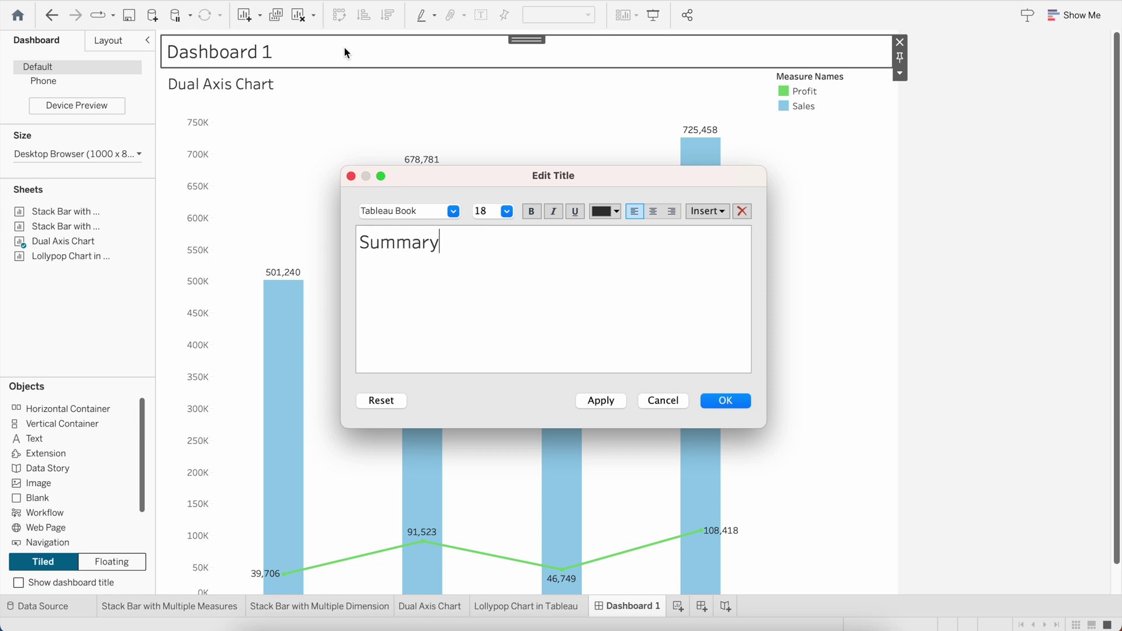
{"action": "type", "text": " Page"}
{"action": "key", "text": "super+a"}
{"action": "left_click", "coordinate": [532, 211]}
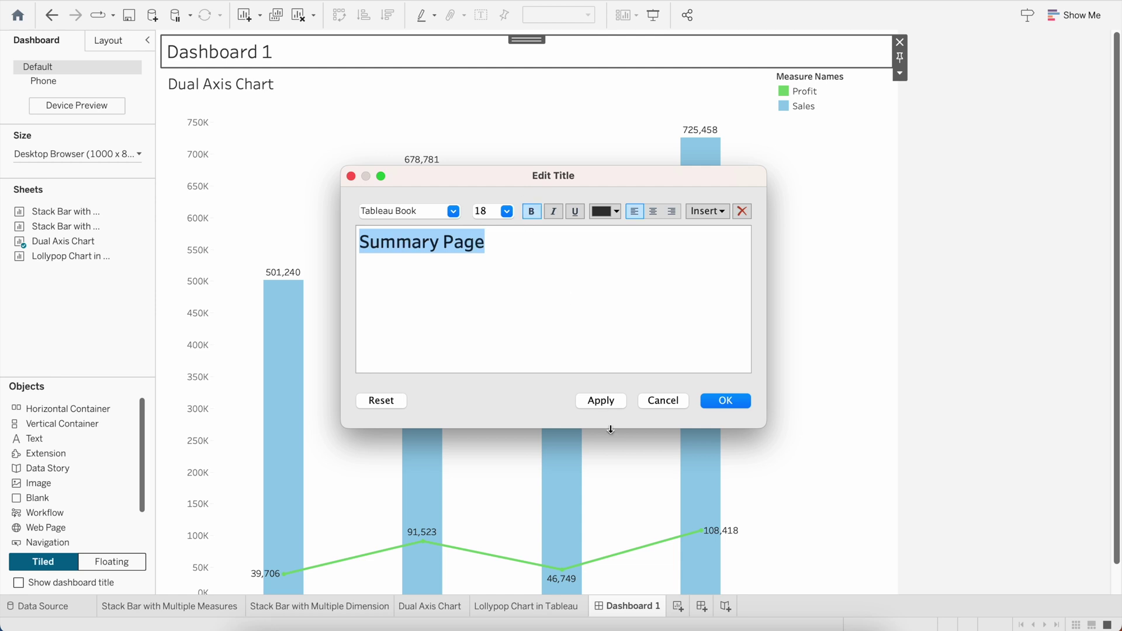
{"action": "left_click", "coordinate": [602, 401]}
{"action": "left_click", "coordinate": [728, 401]}
{"action": "left_click", "coordinate": [977, 243]}
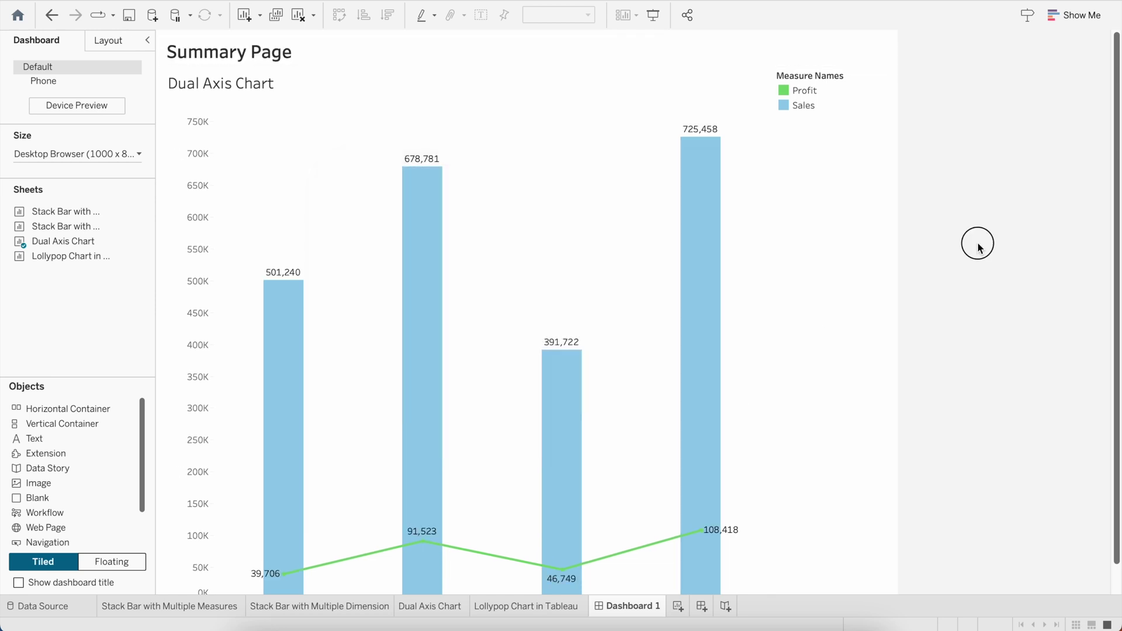
Hide the title of the Dual Axis Chart sheet on the dashboard.
{"action": "left_click", "coordinate": [316, 118]}
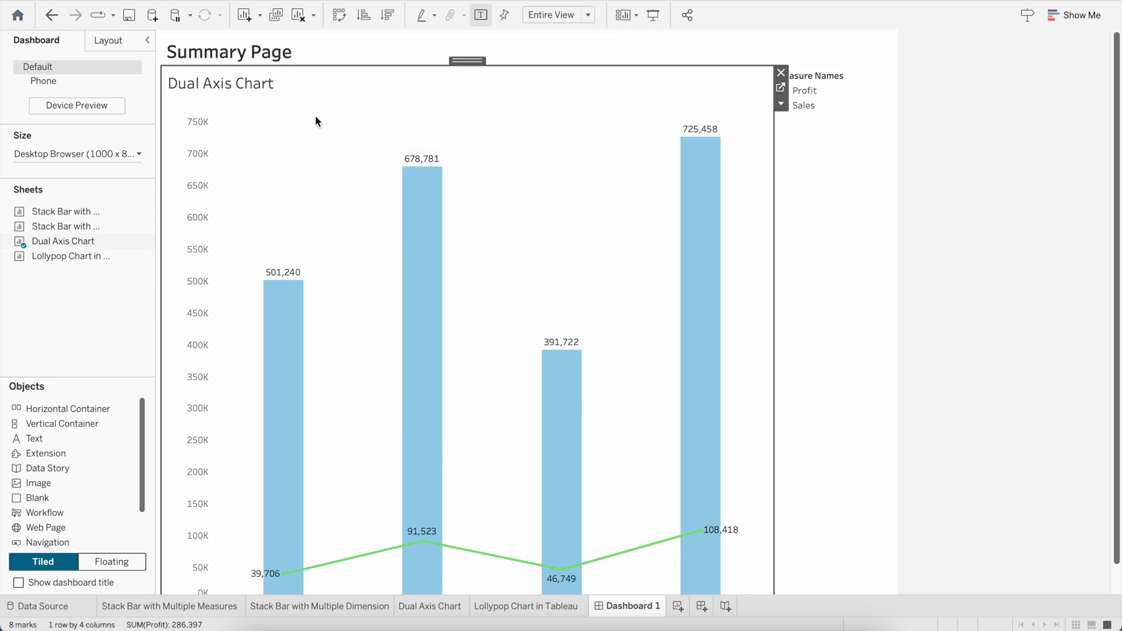
{"action": "left_click", "coordinate": [781, 104]}
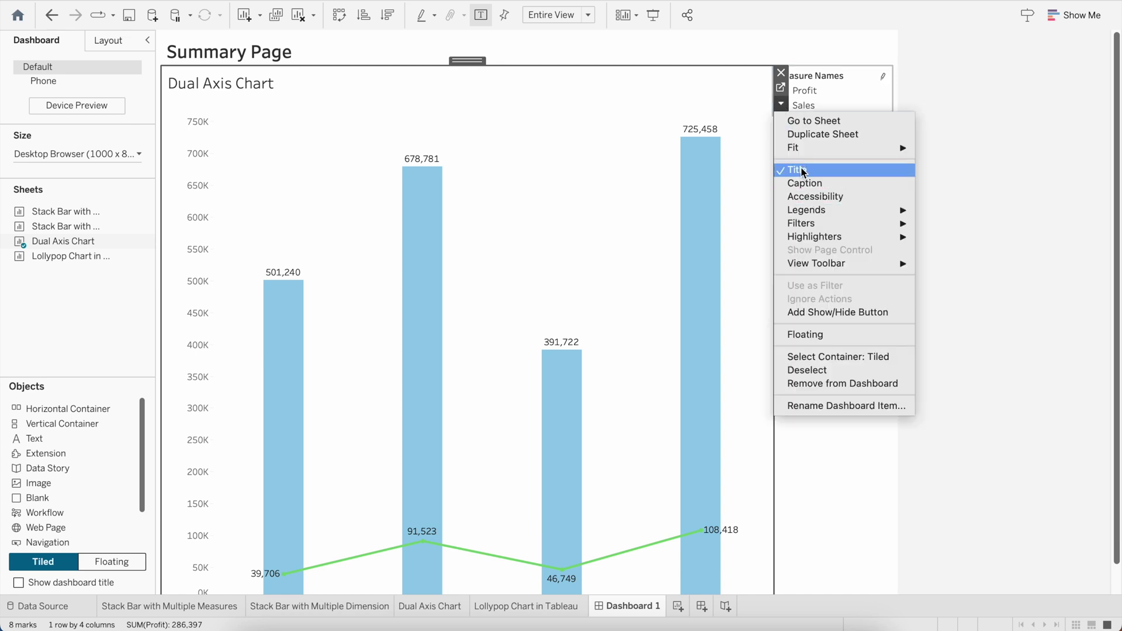
{"action": "left_click", "coordinate": [803, 171]}
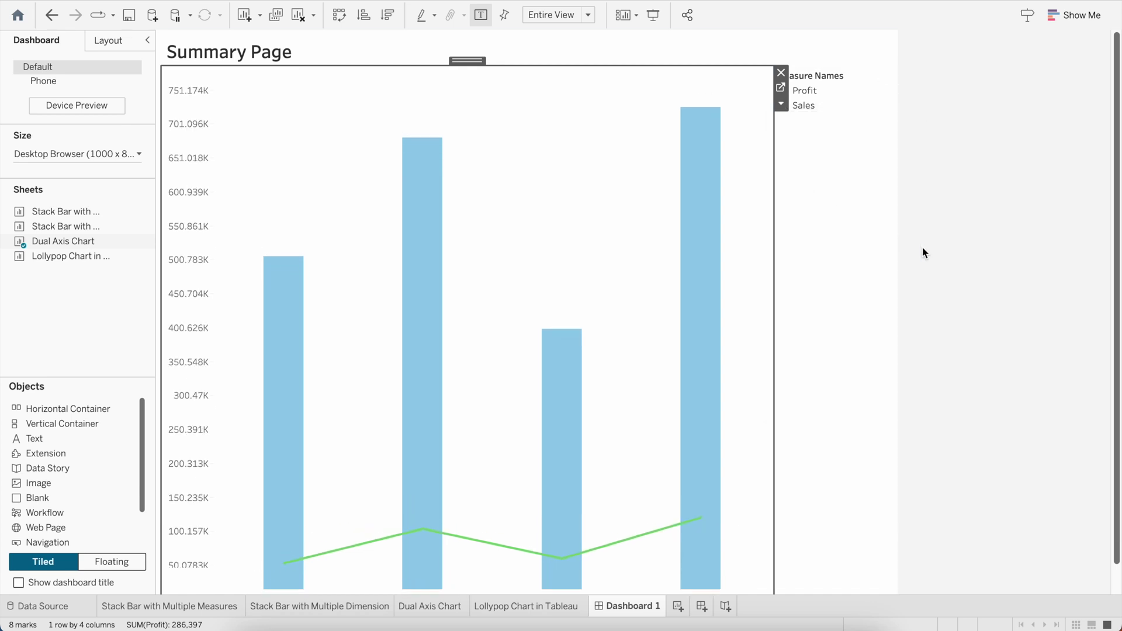
{"action": "left_click", "coordinate": [993, 238]}
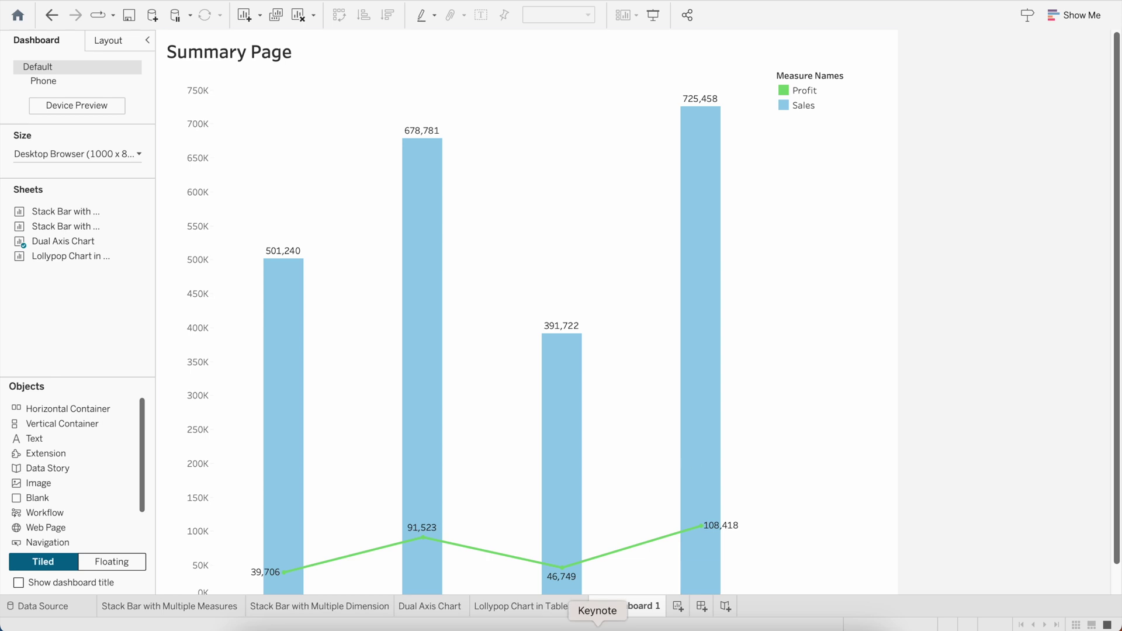
Rename the Dashboard 1 sheet as Summary.
{"action": "right_click", "coordinate": [618, 609]}
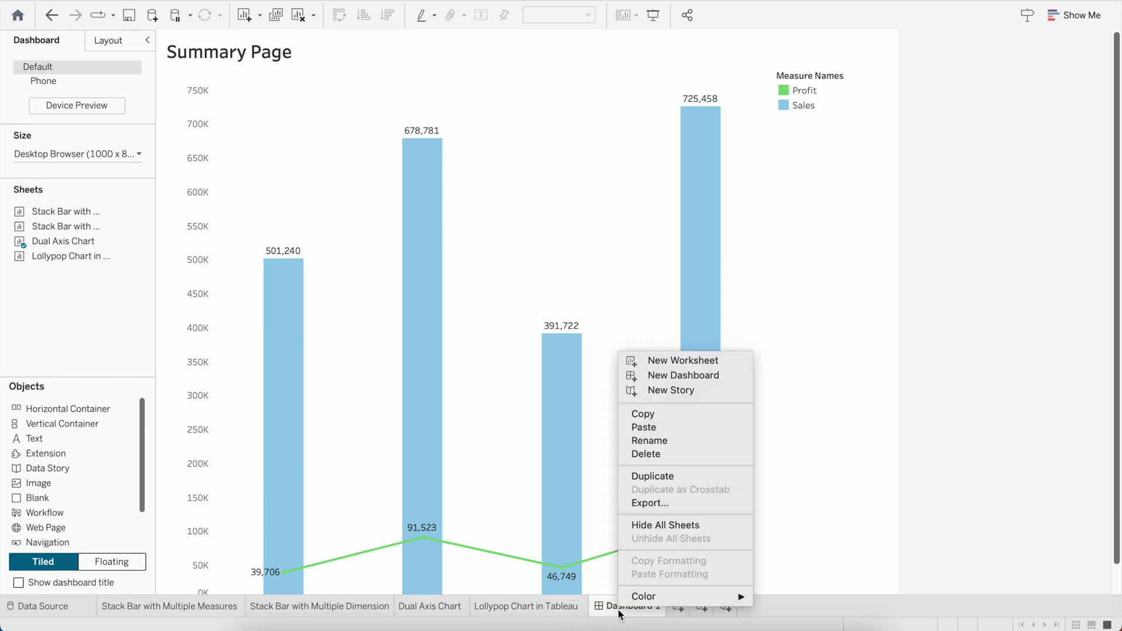
{"action": "left_click", "coordinate": [694, 441]}
{"action": "type", "text": "Summary"}
{"action": "key", "text": "Return"}
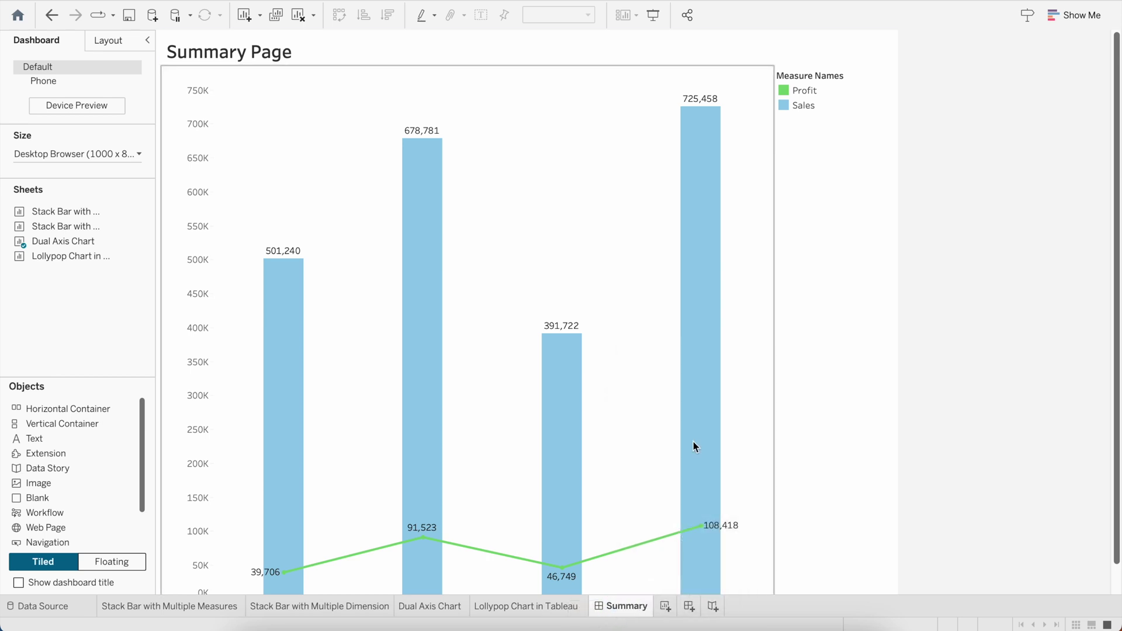
{"action": "left_click", "coordinate": [1020, 301]}
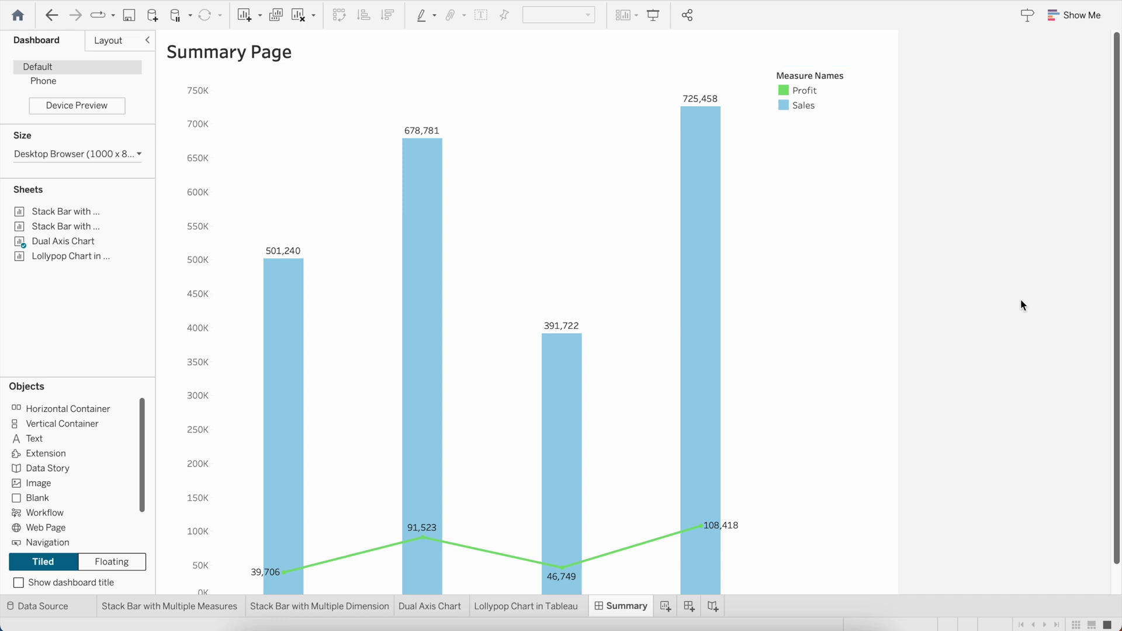
Add a tiled horizontal container between the Summary Page title and the dual axis chart.
{"action": "left_click", "coordinate": [79, 409]}
{"action": "left_click_drag", "start_coordinate": [79, 409], "coordinate": [514, 72]}
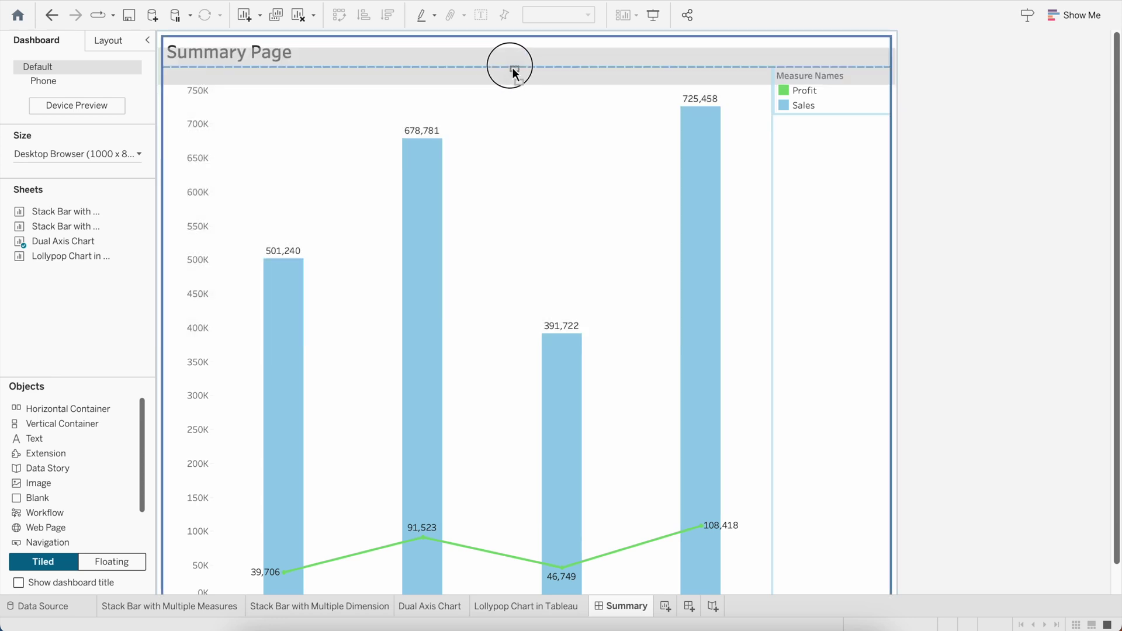
{"action": "left_click_drag", "start_coordinate": [514, 71], "coordinate": [512, 67]}
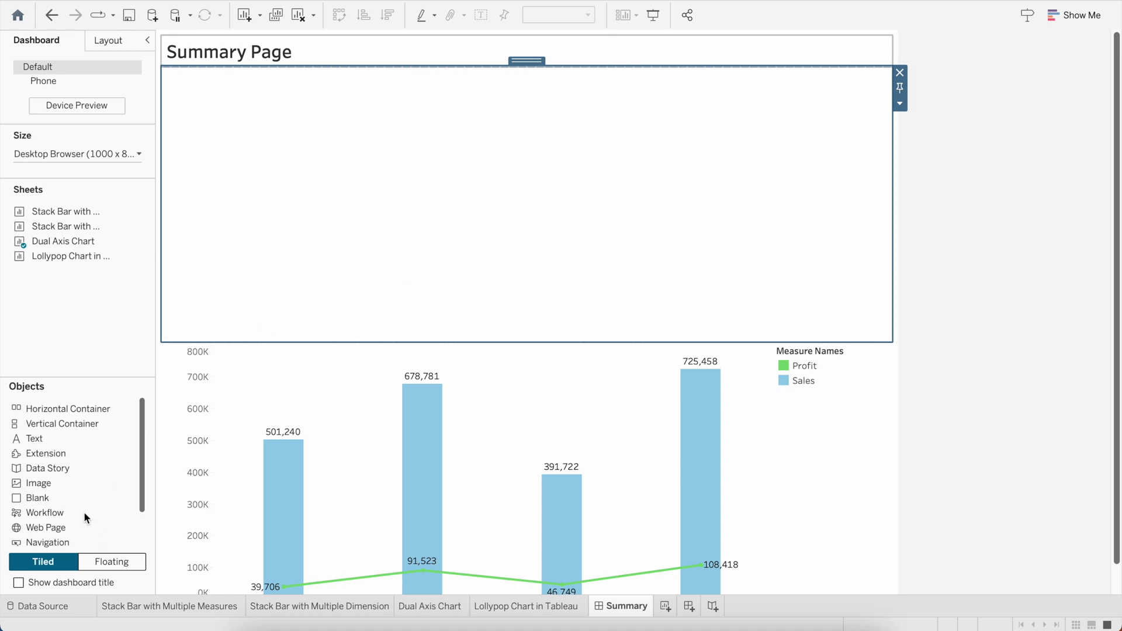
Place three Navigation buttons side by side in the horizontal container below the dashboard title.
{"action": "scroll", "coordinate": [83, 515], "scroll_direction": "down", "scroll_amount": 3}
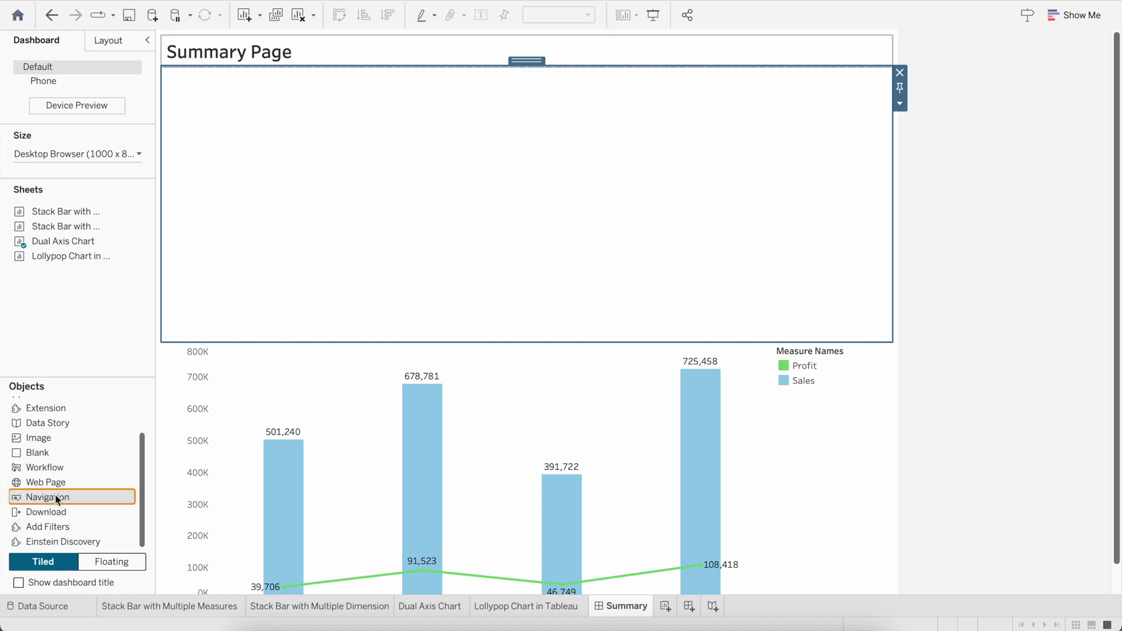
{"action": "left_click_drag", "start_coordinate": [55, 495], "coordinate": [348, 211]}
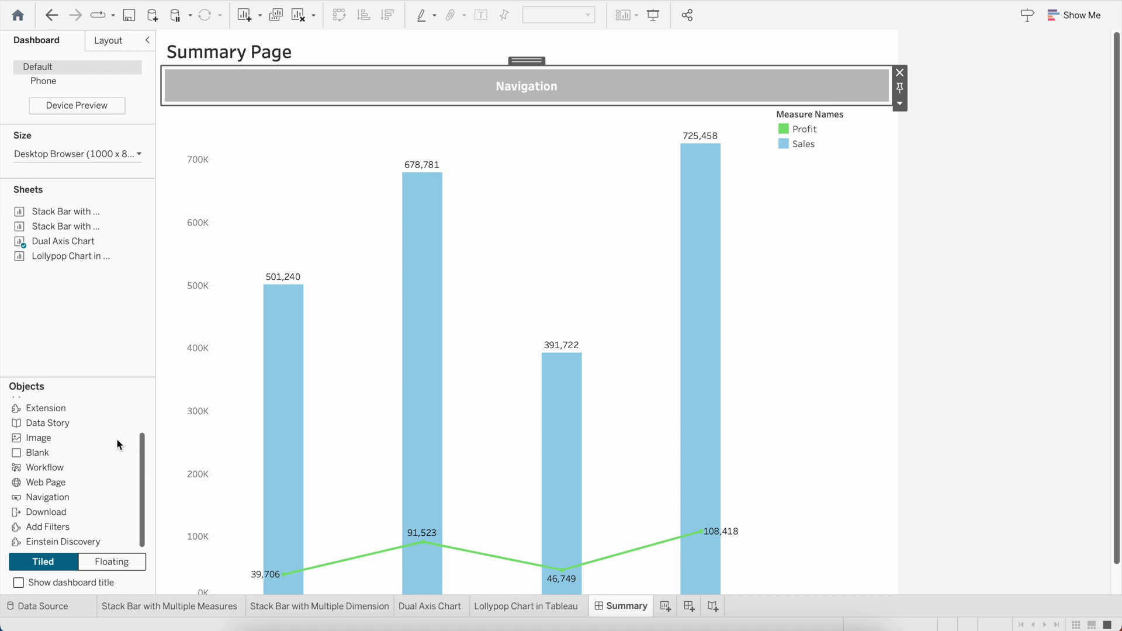
{"action": "left_click_drag", "start_coordinate": [48, 498], "coordinate": [711, 131]}
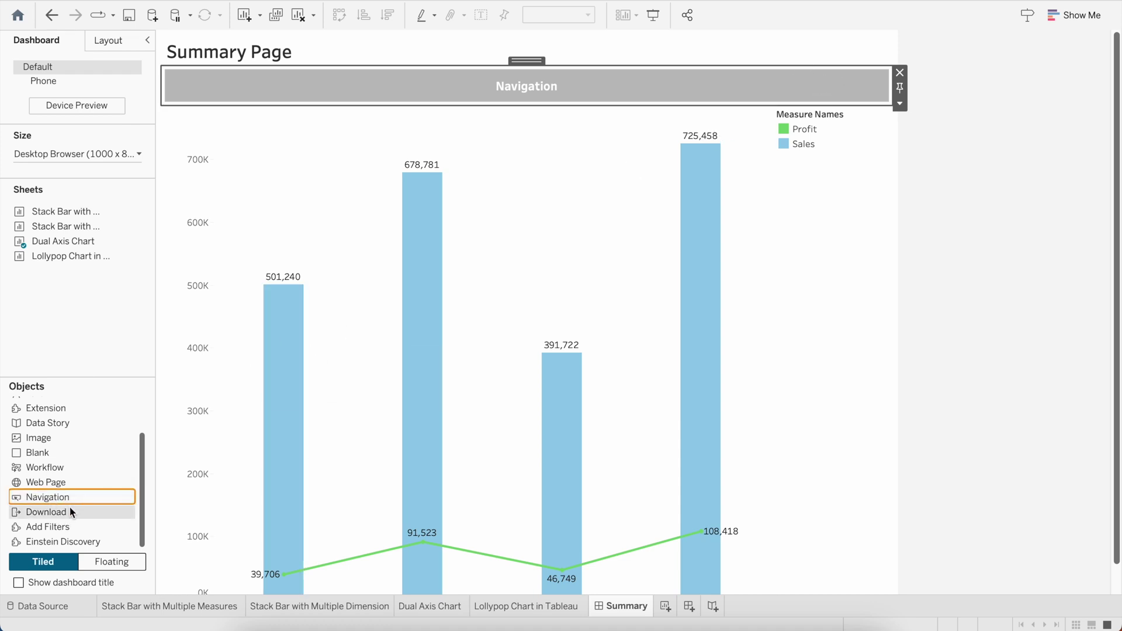
{"action": "left_click_drag", "start_coordinate": [55, 498], "coordinate": [746, 88]}
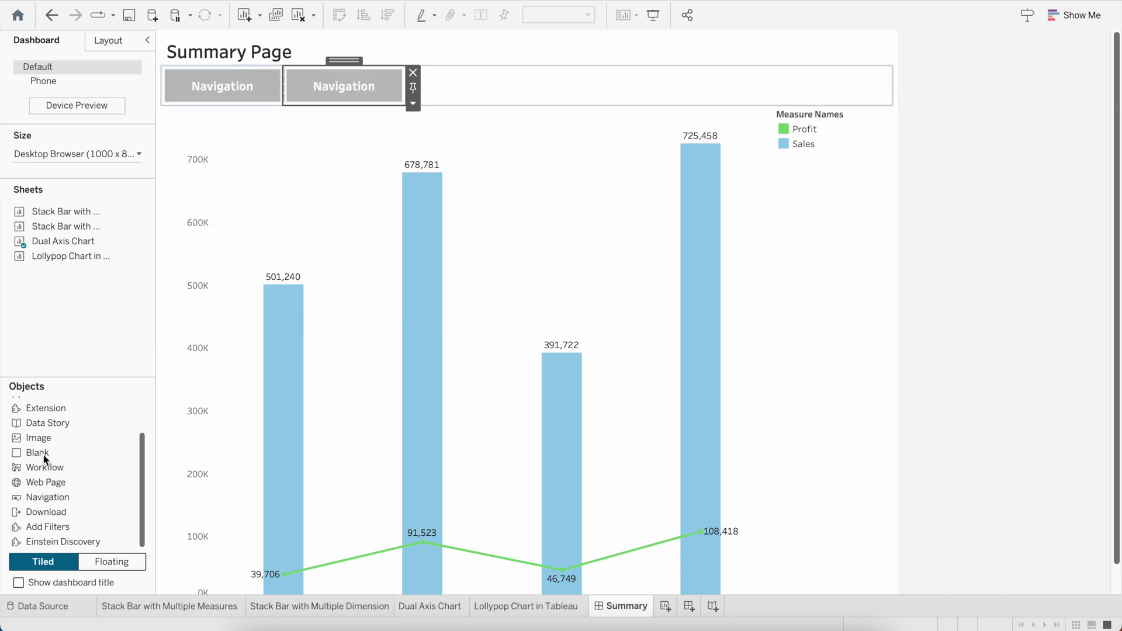
{"action": "left_click_drag", "start_coordinate": [47, 497], "coordinate": [423, 82]}
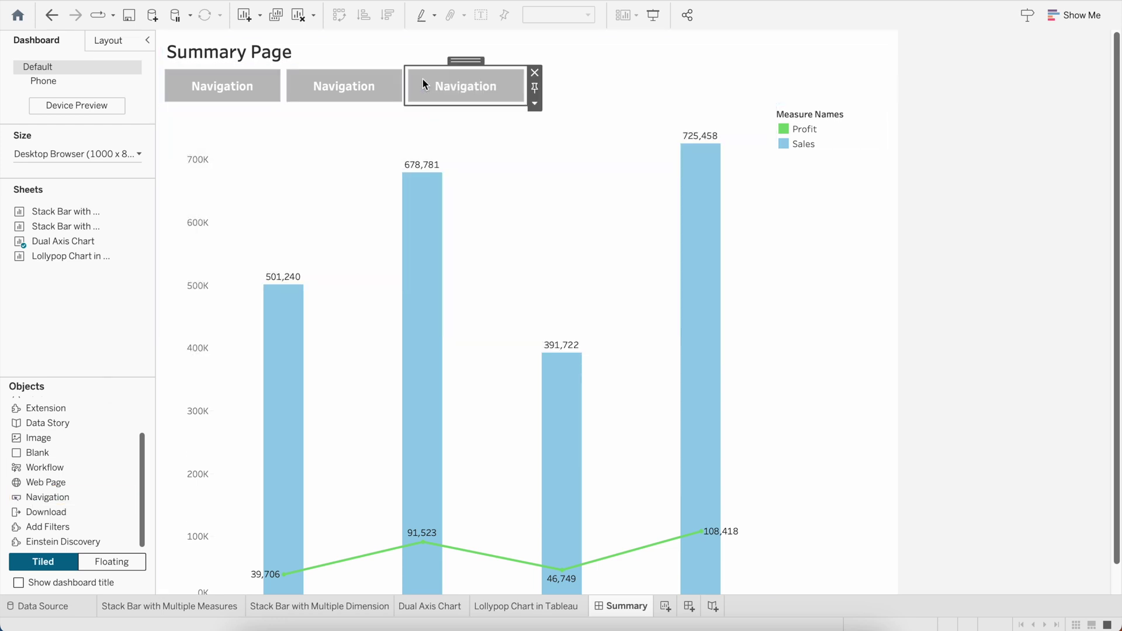
{"action": "left_click", "coordinate": [996, 211]}
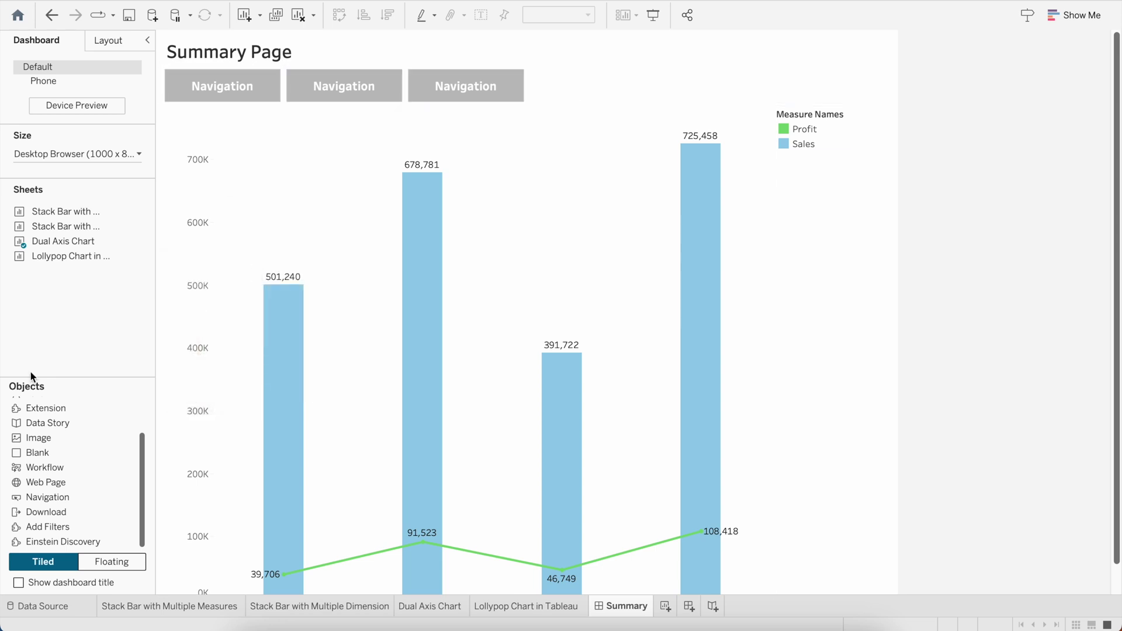
Add a tiled Blank object between the row of Navigation buttons and the dual axis chart.
{"action": "left_click", "coordinate": [112, 41]}
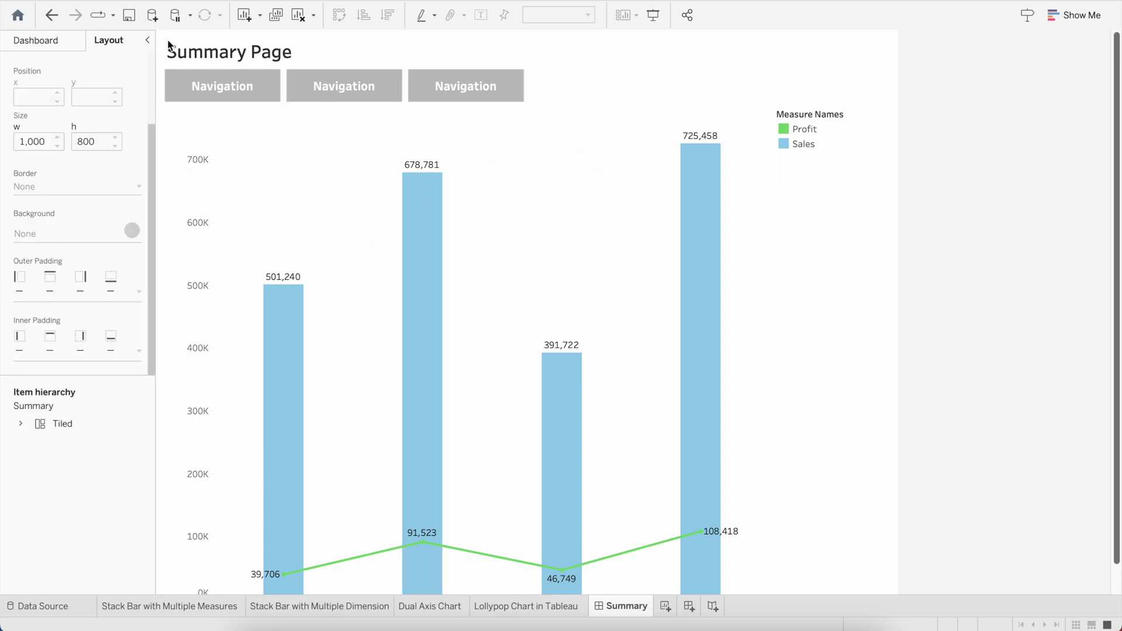
{"action": "left_click", "coordinate": [47, 43]}
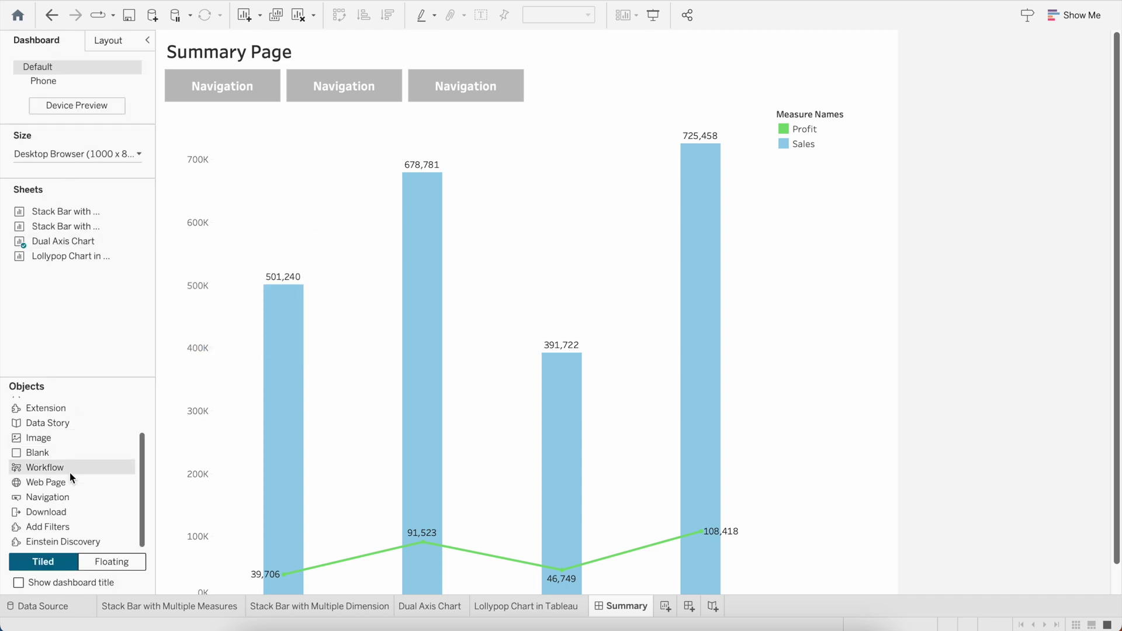
{"action": "scroll", "coordinate": [69, 500], "scroll_direction": "up", "scroll_amount": 1}
{"action": "scroll", "coordinate": [68, 498], "scroll_direction": "up", "scroll_amount": 2}
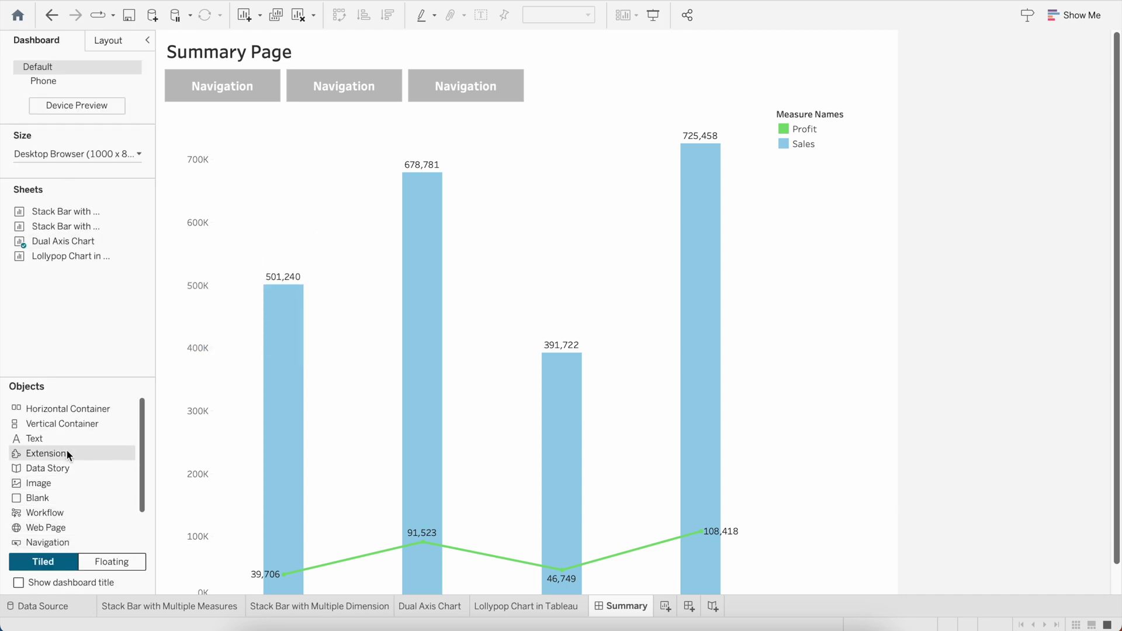
{"action": "left_click_drag", "start_coordinate": [50, 499], "coordinate": [357, 101]}
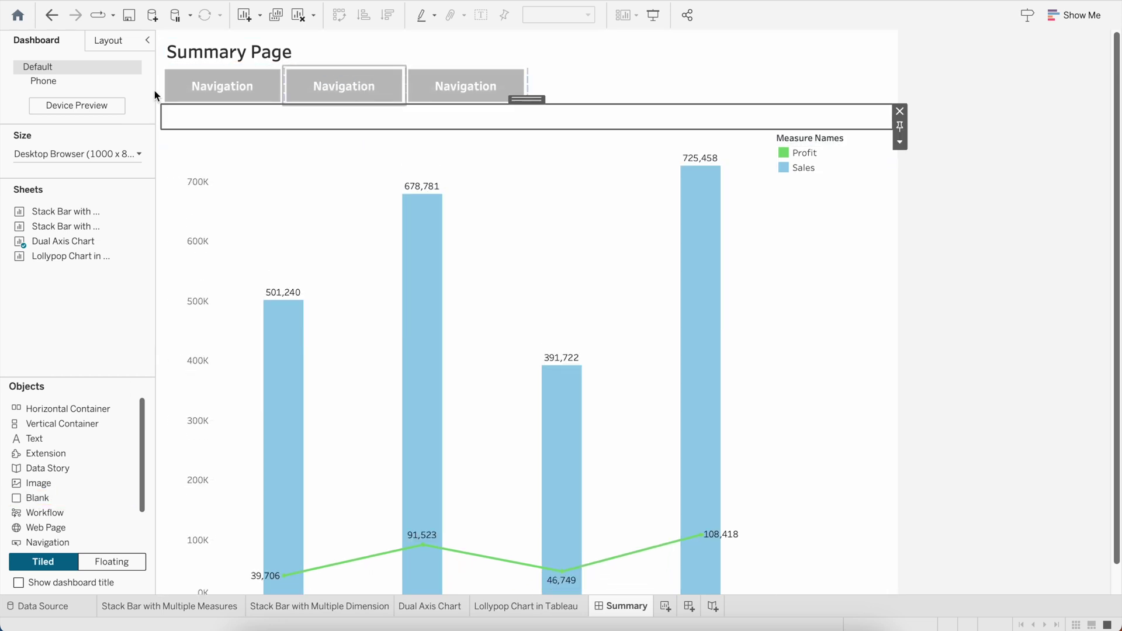
Give the Blank object a black background and set its outer padding to 0 on all sides.
{"action": "left_click", "coordinate": [108, 47]}
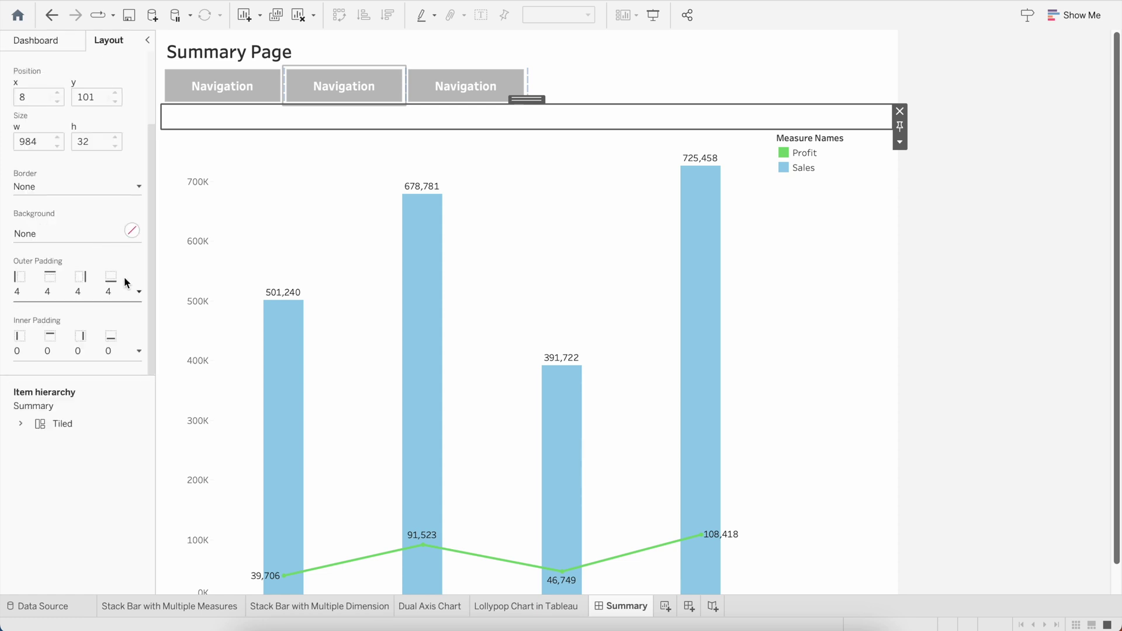
{"action": "left_click", "coordinate": [132, 231]}
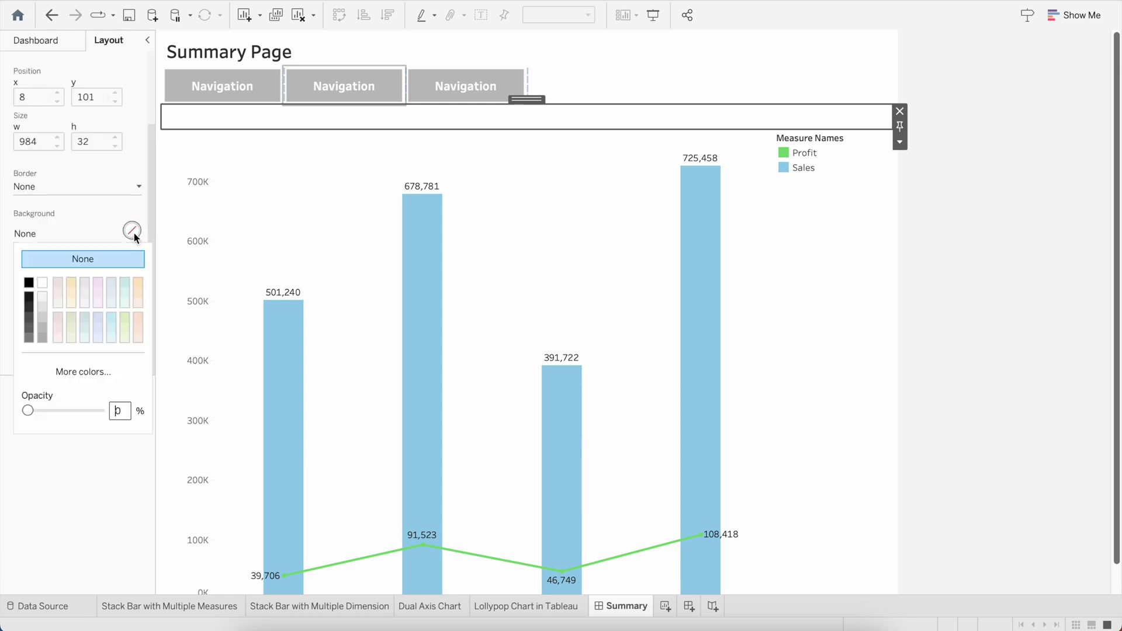
{"action": "left_click", "coordinate": [29, 283]}
{"action": "left_click", "coordinate": [92, 212]}
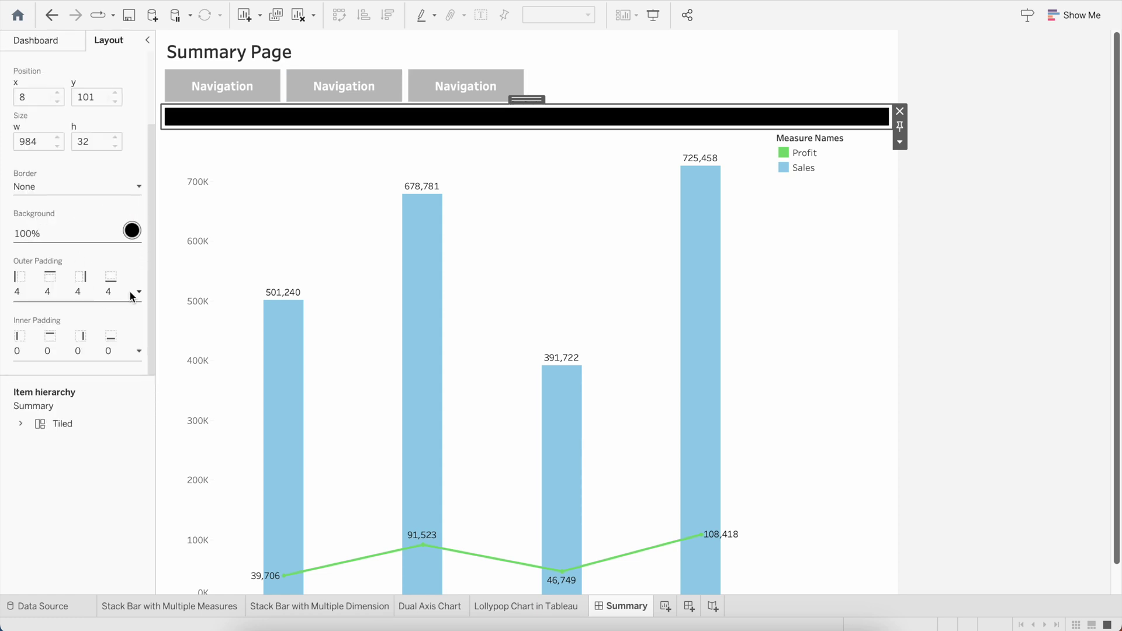
{"action": "left_click", "coordinate": [138, 291]}
{"action": "double_click", "coordinate": [85, 344]}
{"action": "type", "text": "0"}
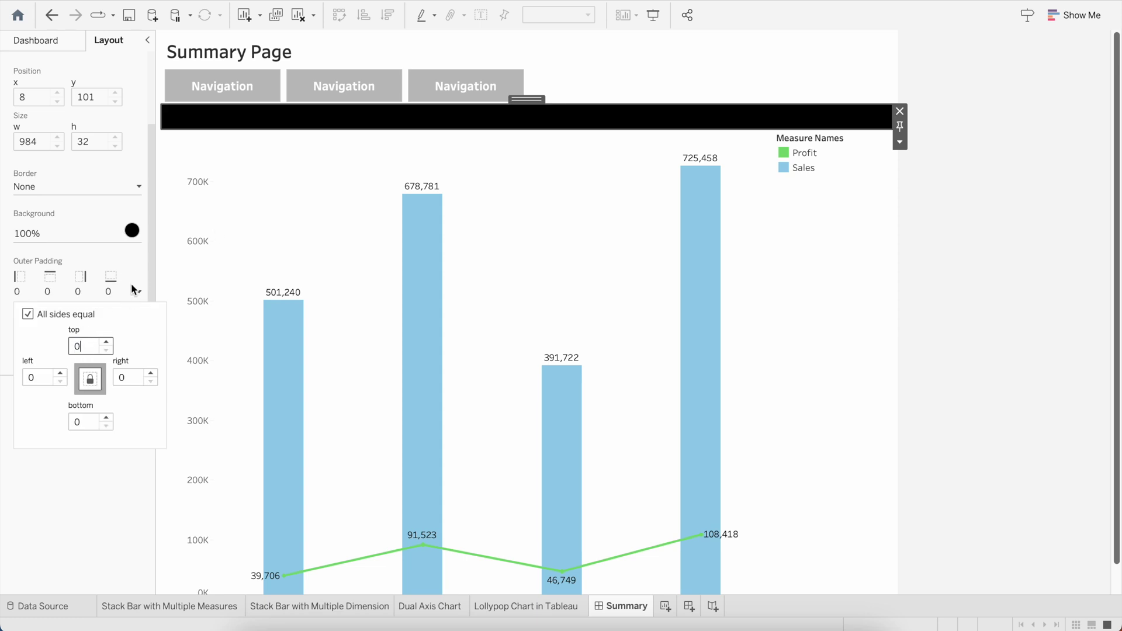
Set the height of the black Blank object to 2 pixels so it forms a thin divider line.
{"action": "left_click", "coordinate": [900, 142]}
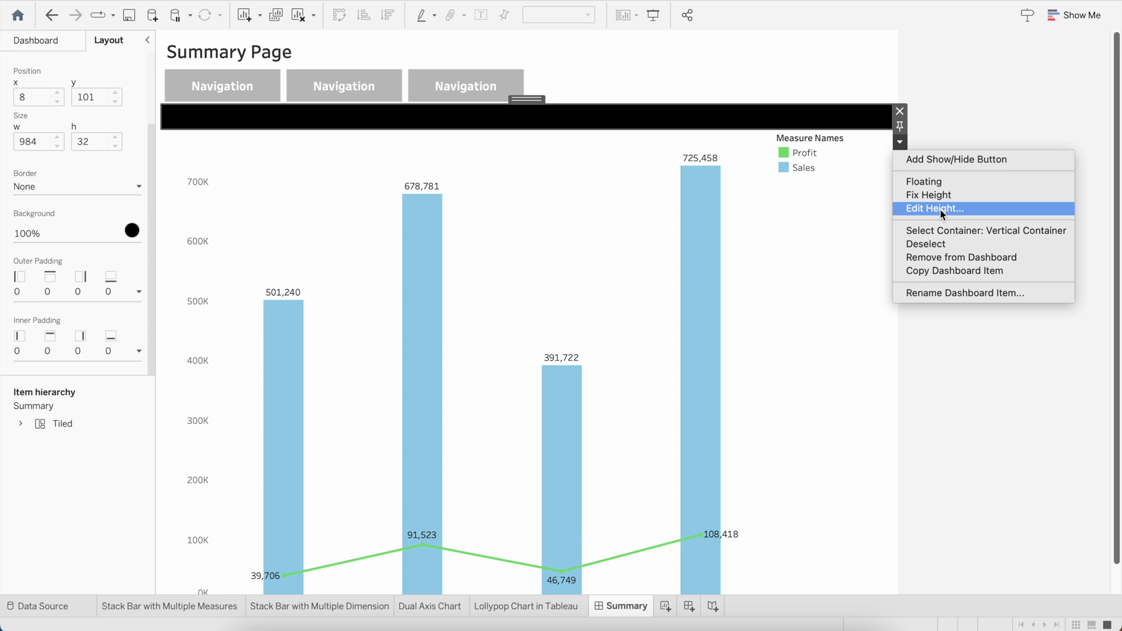
{"action": "left_click", "coordinate": [941, 213]}
{"action": "type", "text": "2"}
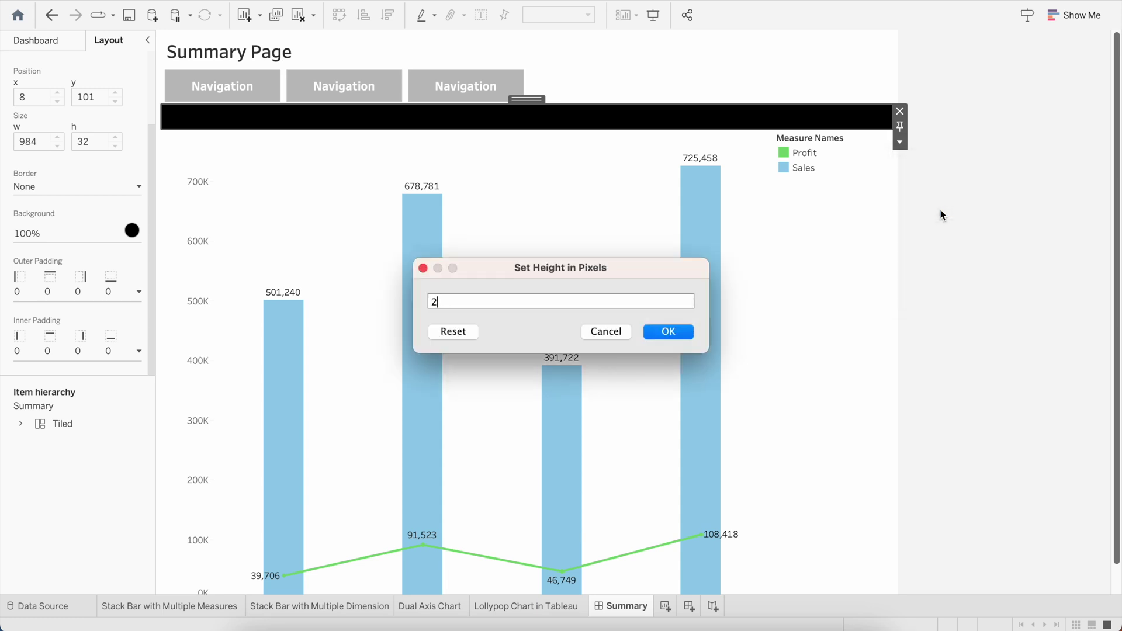
{"action": "key", "text": "Return"}
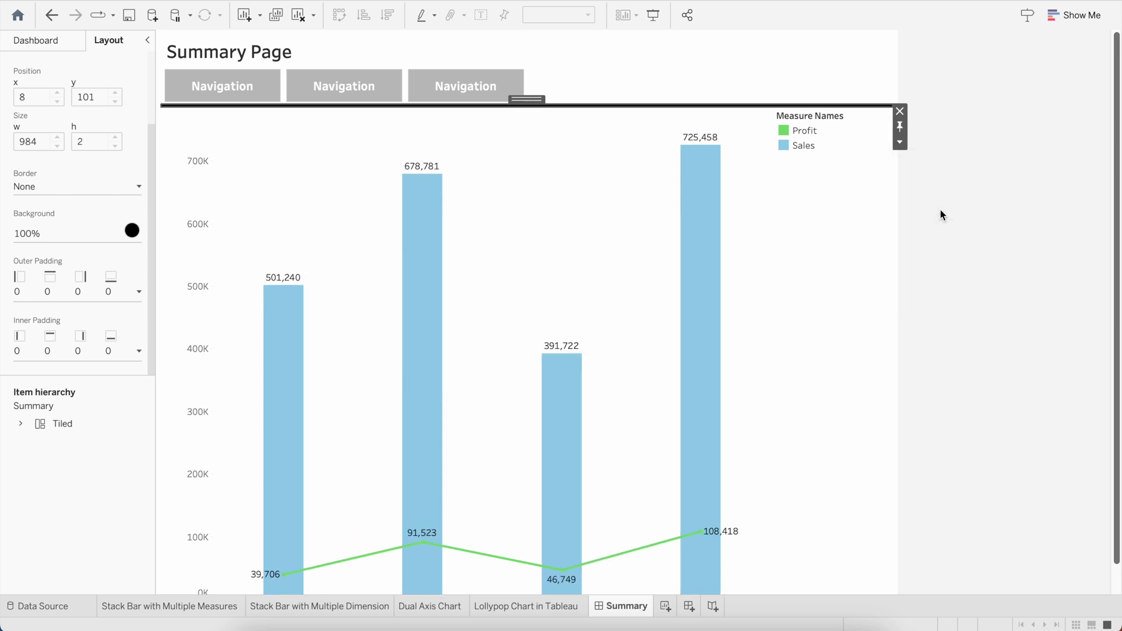
{"action": "left_click", "coordinate": [986, 234]}
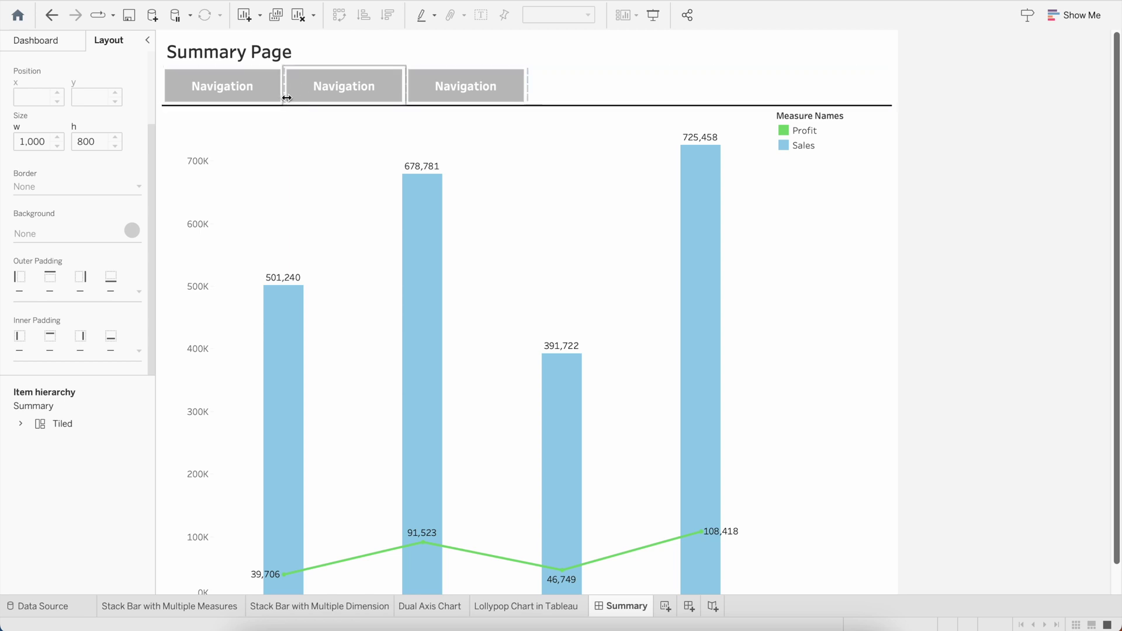
Set the outer padding of all three Navigation buttons to 0 on all sides.
{"action": "left_click", "coordinate": [221, 93]}
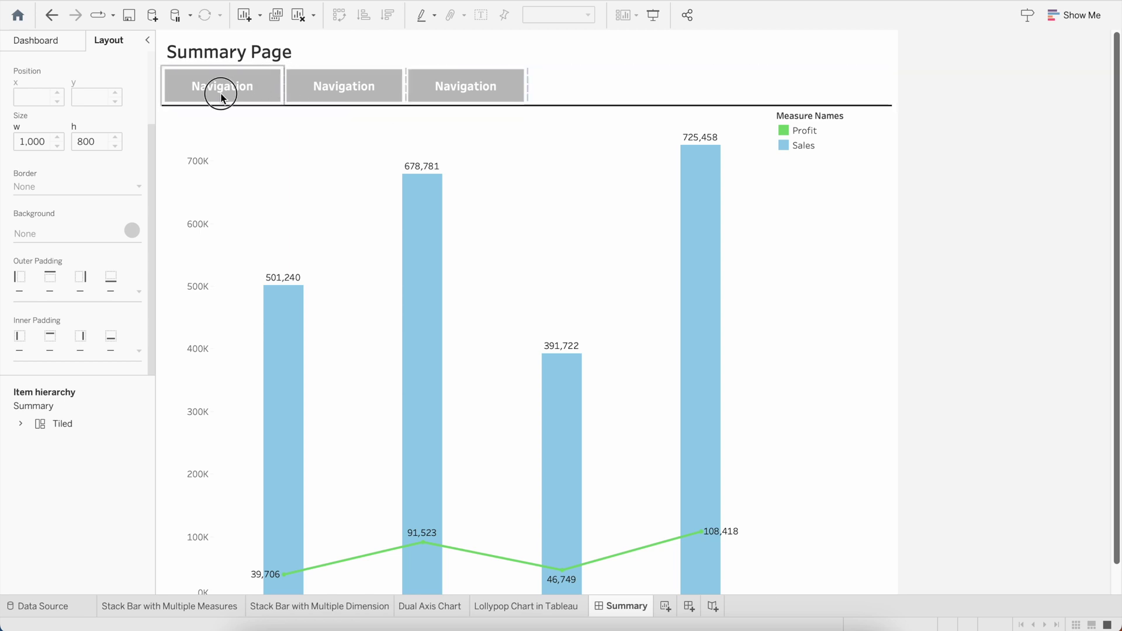
{"action": "left_click", "coordinate": [138, 292]}
{"action": "double_click", "coordinate": [86, 343]}
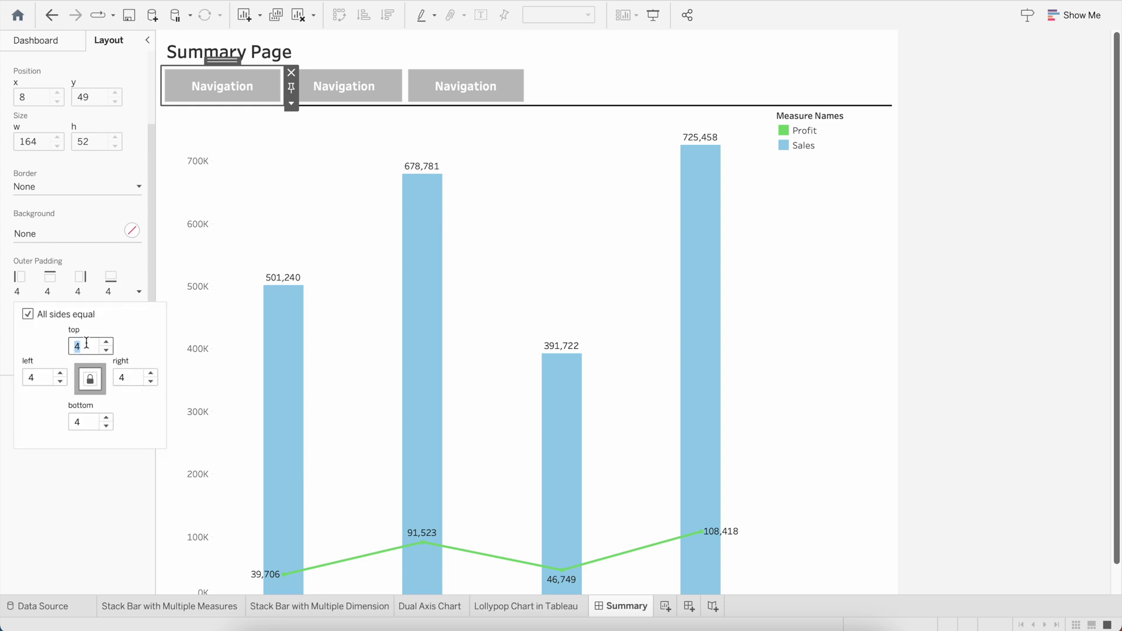
{"action": "left_click", "coordinate": [319, 82]}
{"action": "left_click", "coordinate": [114, 299]}
{"action": "double_click", "coordinate": [86, 346]}
{"action": "type", "text": "0"}
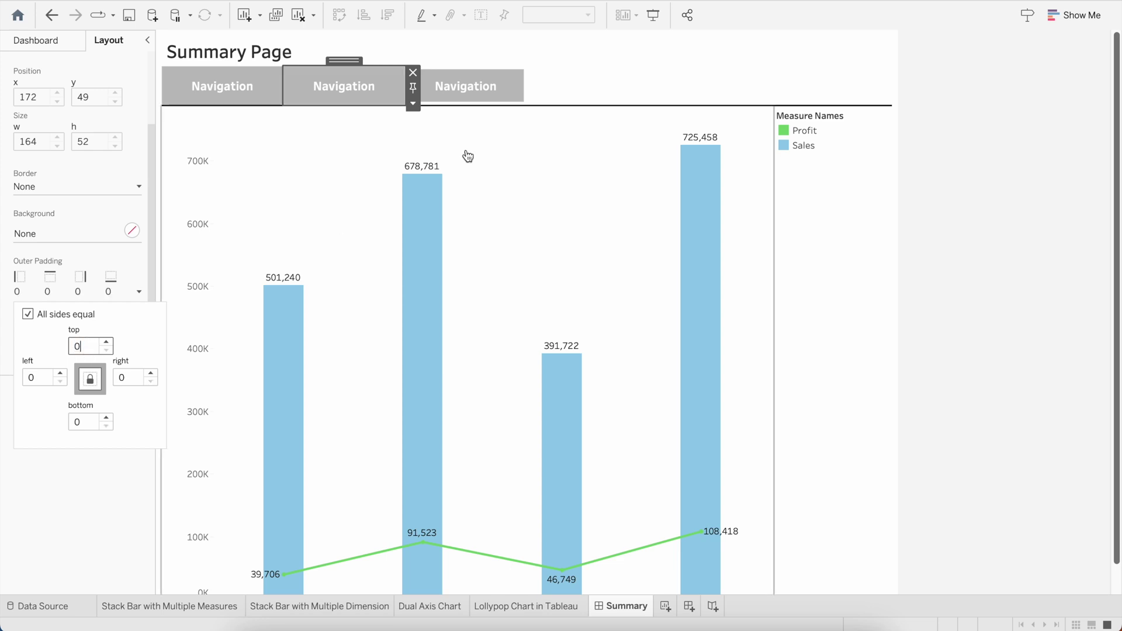
{"action": "left_click", "coordinate": [476, 83]}
{"action": "left_click", "coordinate": [125, 292]}
{"action": "double_click", "coordinate": [87, 347]}
{"action": "type", "text": "0"}
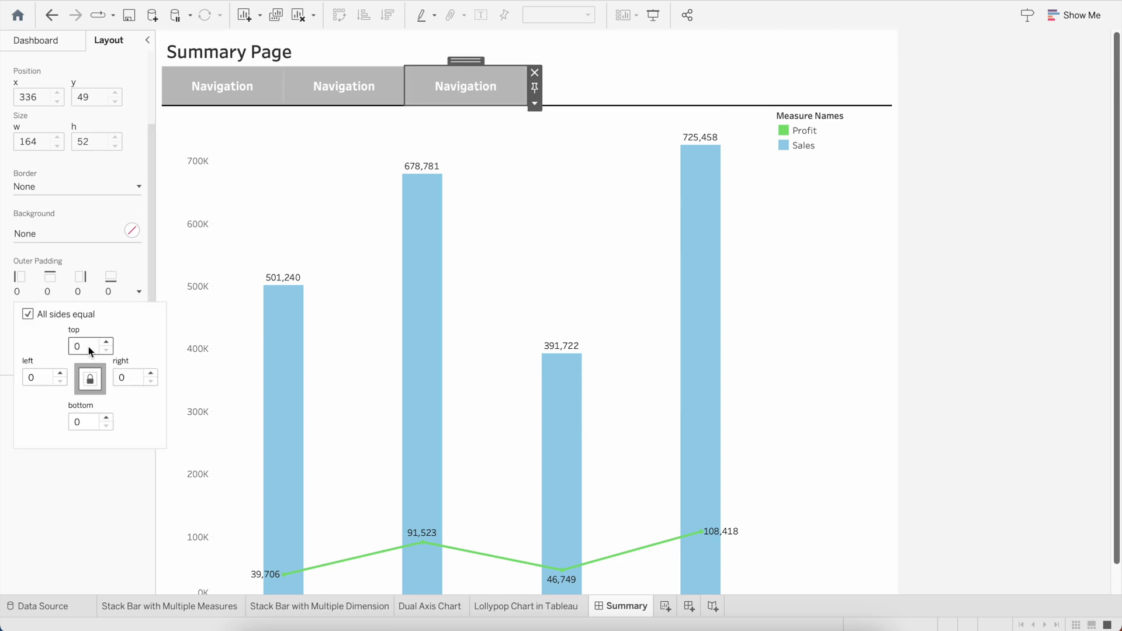
{"action": "left_click", "coordinate": [105, 506]}
Reduce the height of the horizontal container that holds the three Navigation buttons.
{"action": "left_click", "coordinate": [671, 90]}
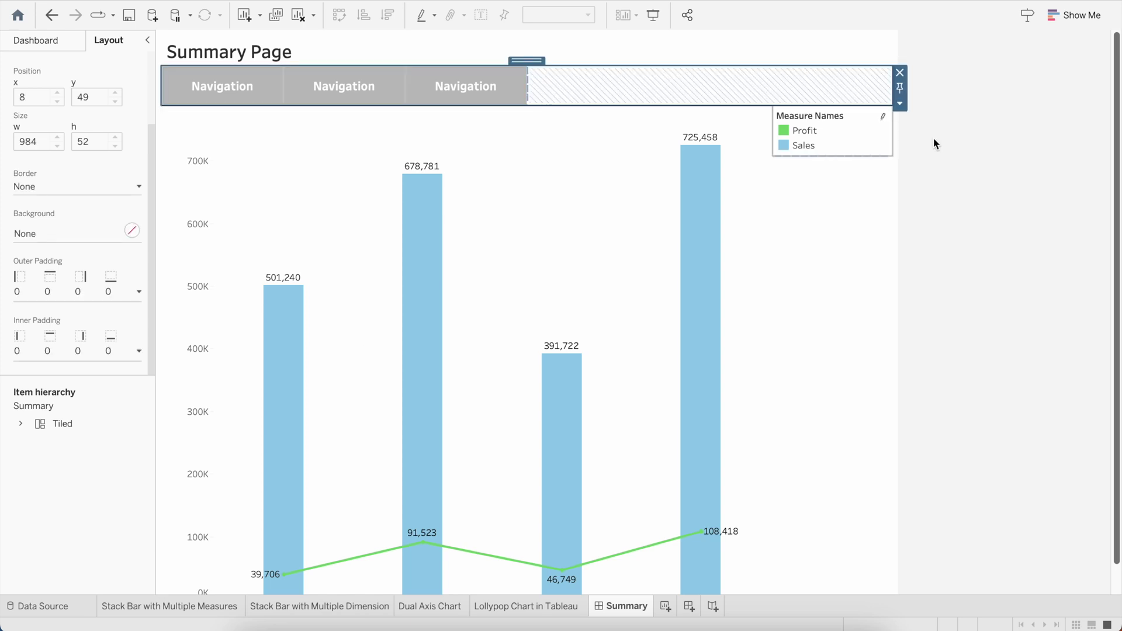
{"action": "left_click", "coordinate": [900, 103]}
{"action": "left_click", "coordinate": [942, 197]}
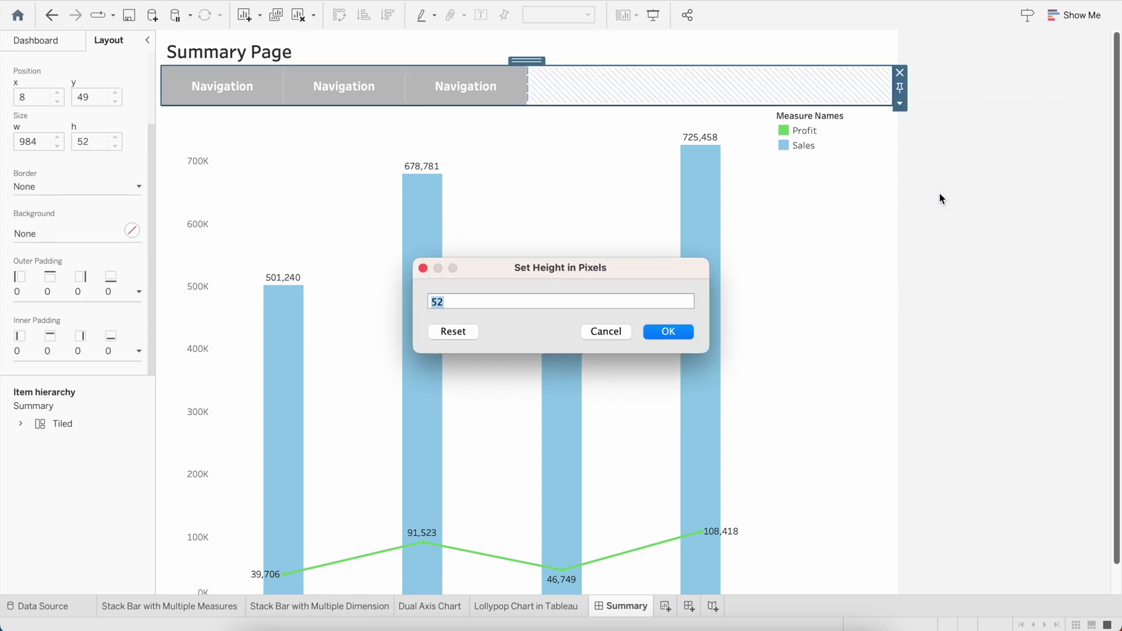
{"action": "type", "text": "3"}
{"action": "key", "text": "Return"}
{"action": "left_click", "coordinate": [982, 260]}
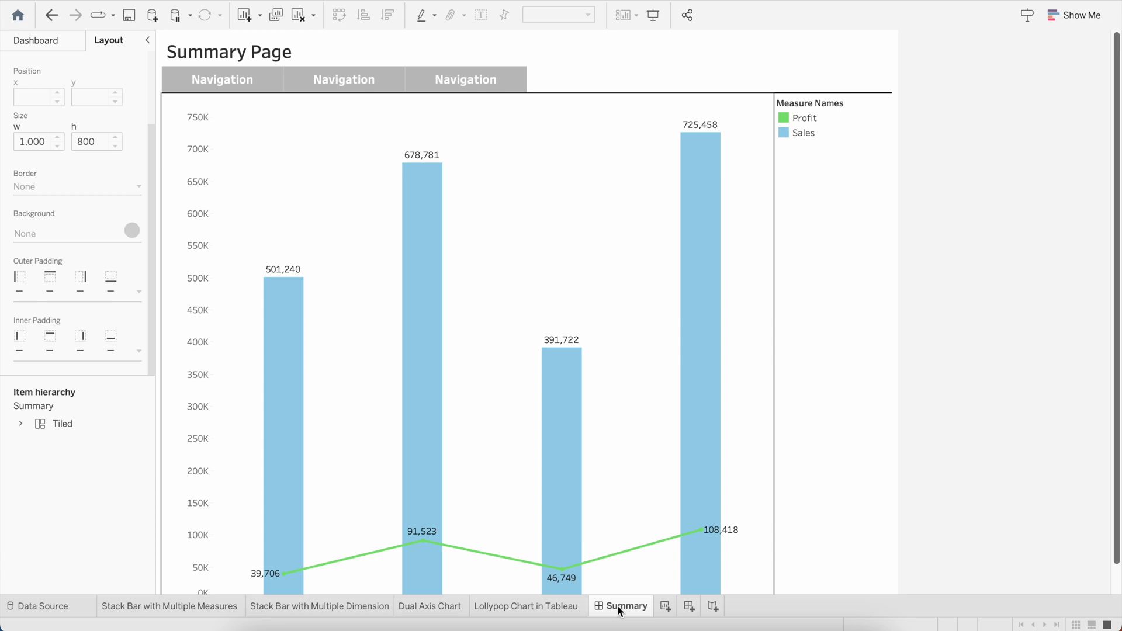
Duplicate the Summary dashboard twice to create two further dashboard pages.
{"action": "right_click", "coordinate": [618, 605]}
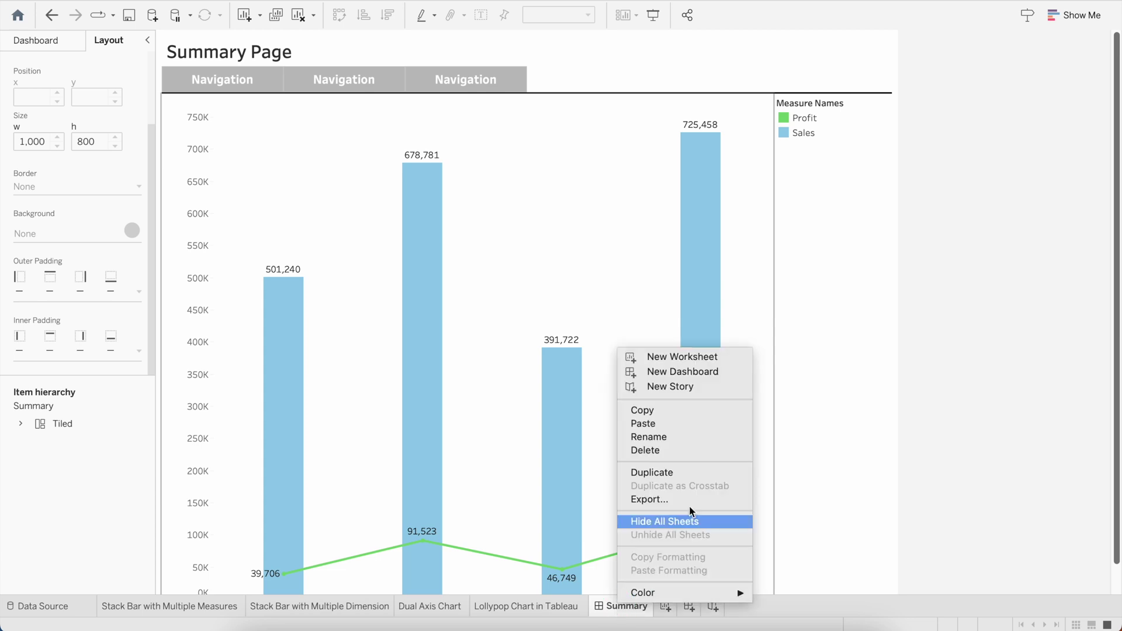
{"action": "left_click", "coordinate": [678, 475]}
{"action": "right_click", "coordinate": [683, 609]}
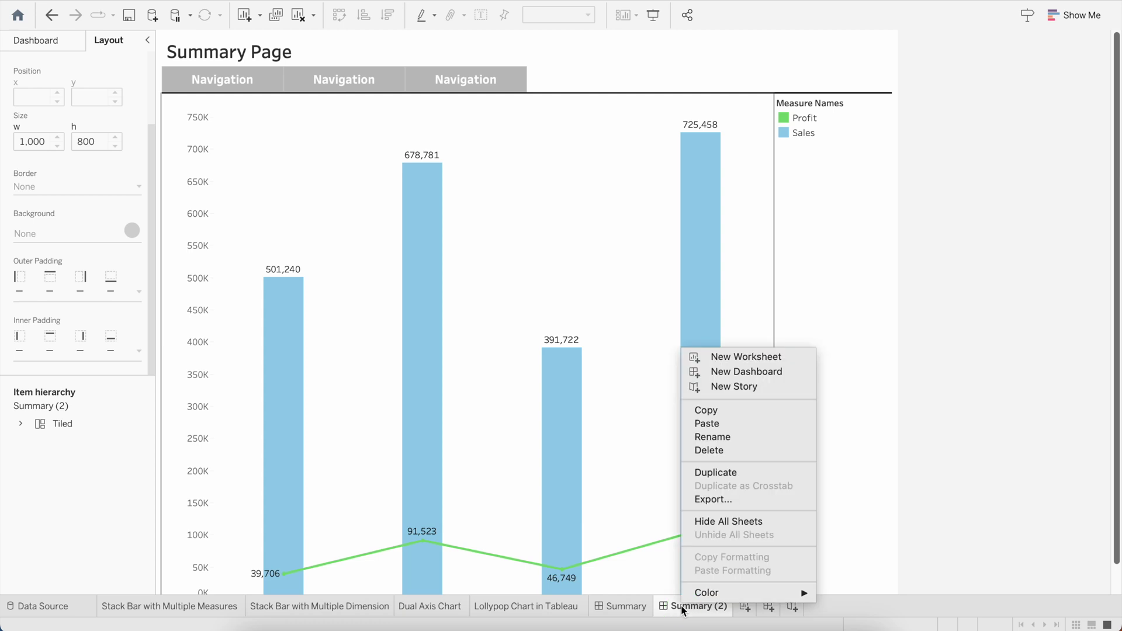
{"action": "left_click", "coordinate": [736, 474]}
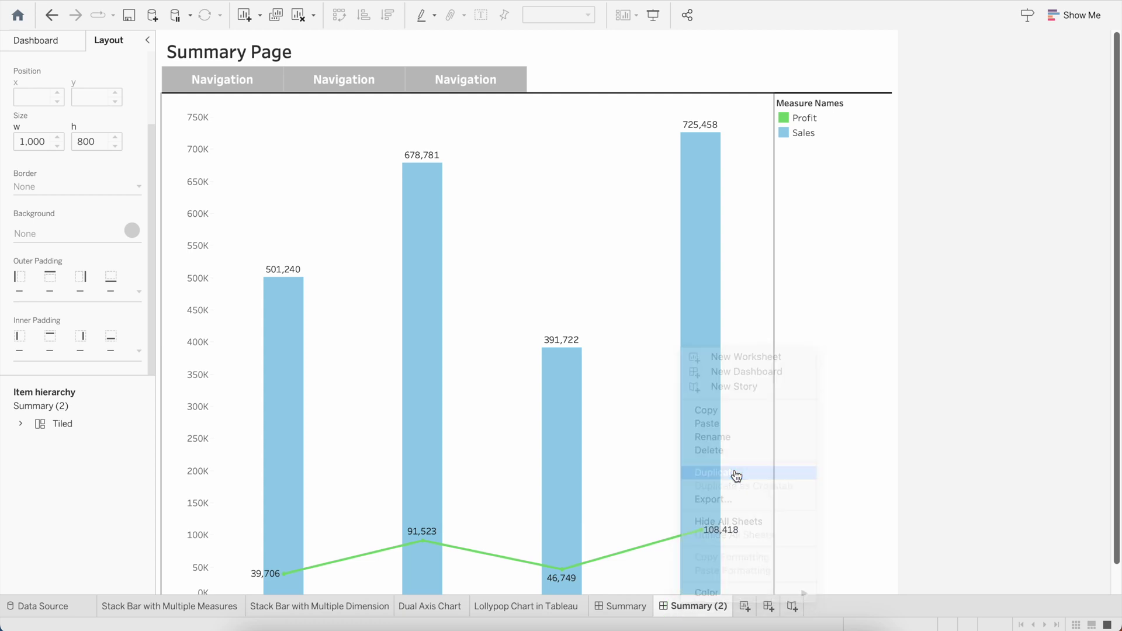
Rename the Summary (2) dashboard as Lollypop Chart.
{"action": "left_click", "coordinate": [697, 608]}
{"action": "right_click", "coordinate": [698, 608]}
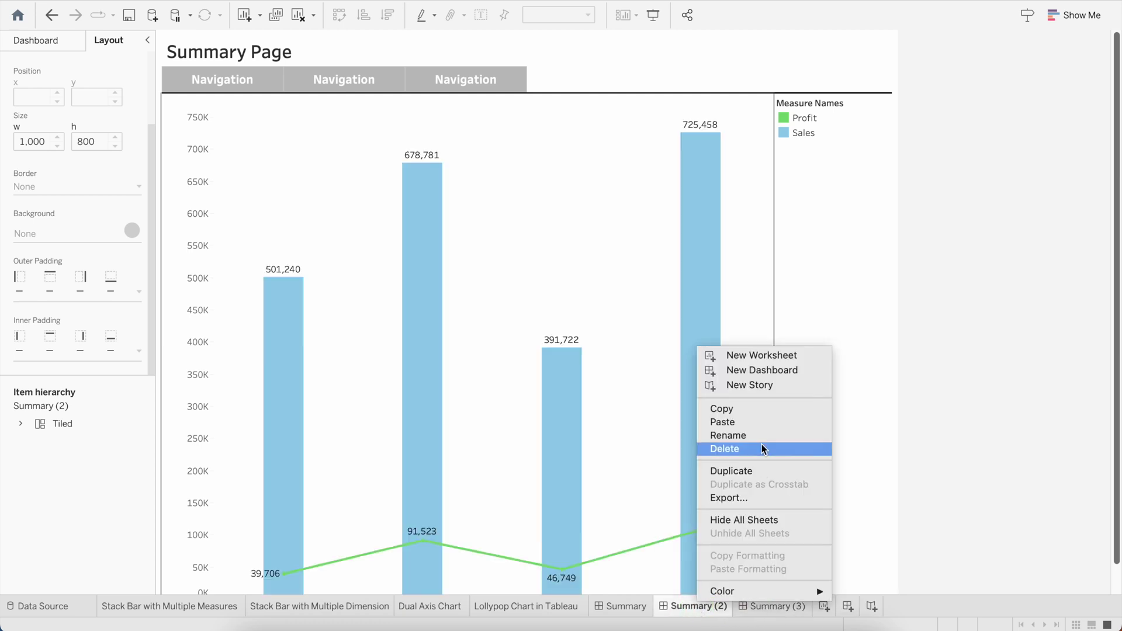
{"action": "left_click", "coordinate": [755, 432]}
{"action": "type", "text": "Loll"}
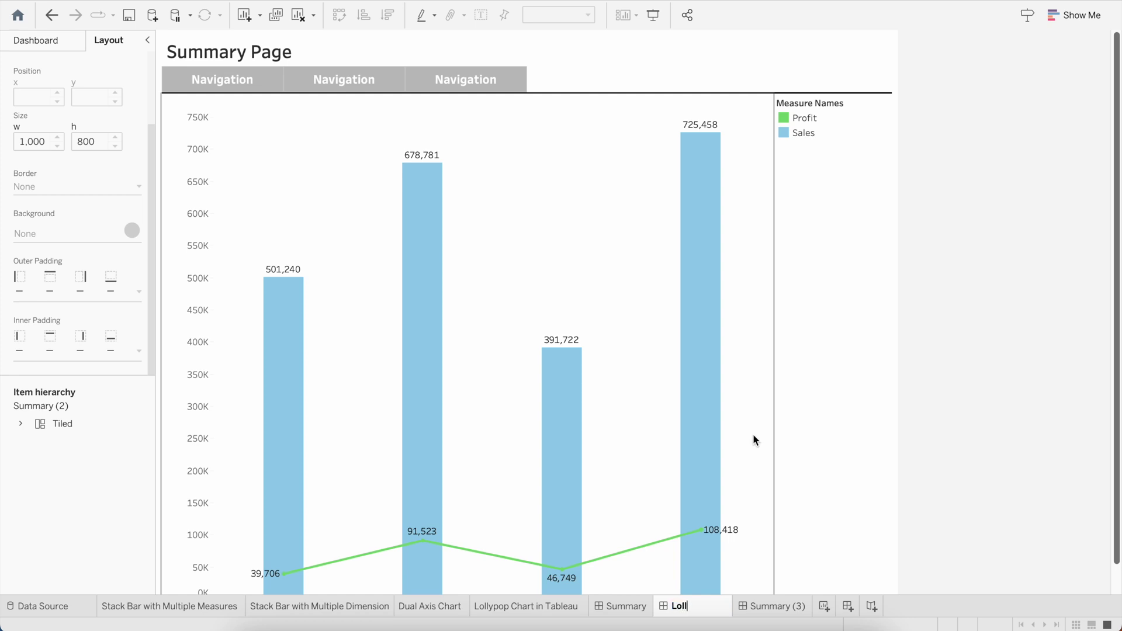
{"action": "type", "text": "ypop Chart"}
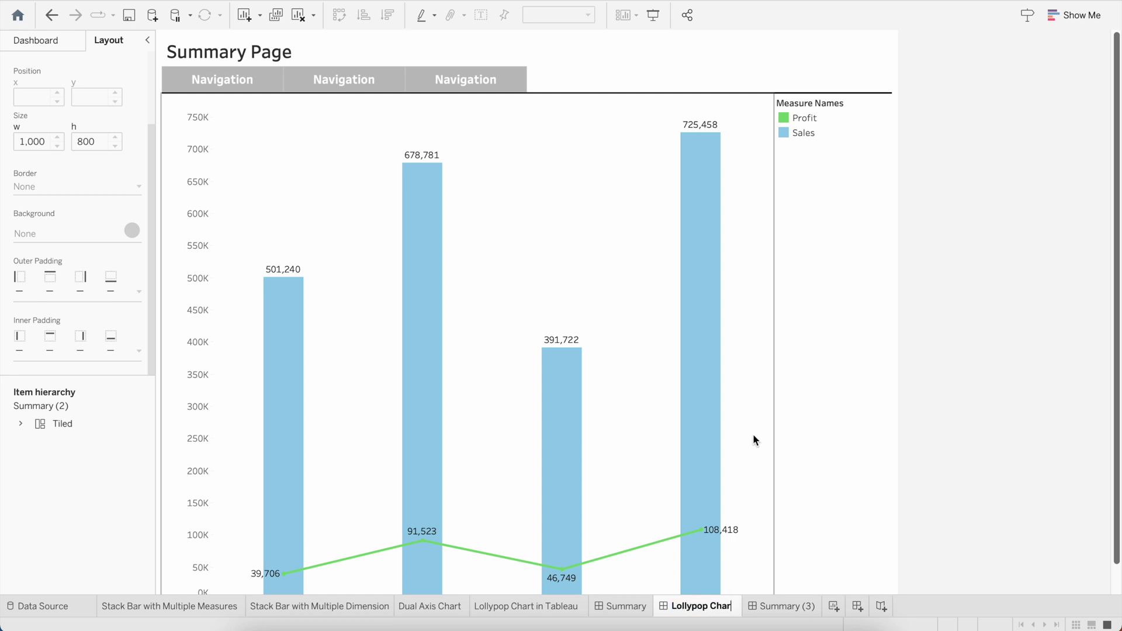
{"action": "key", "text": "Return"}
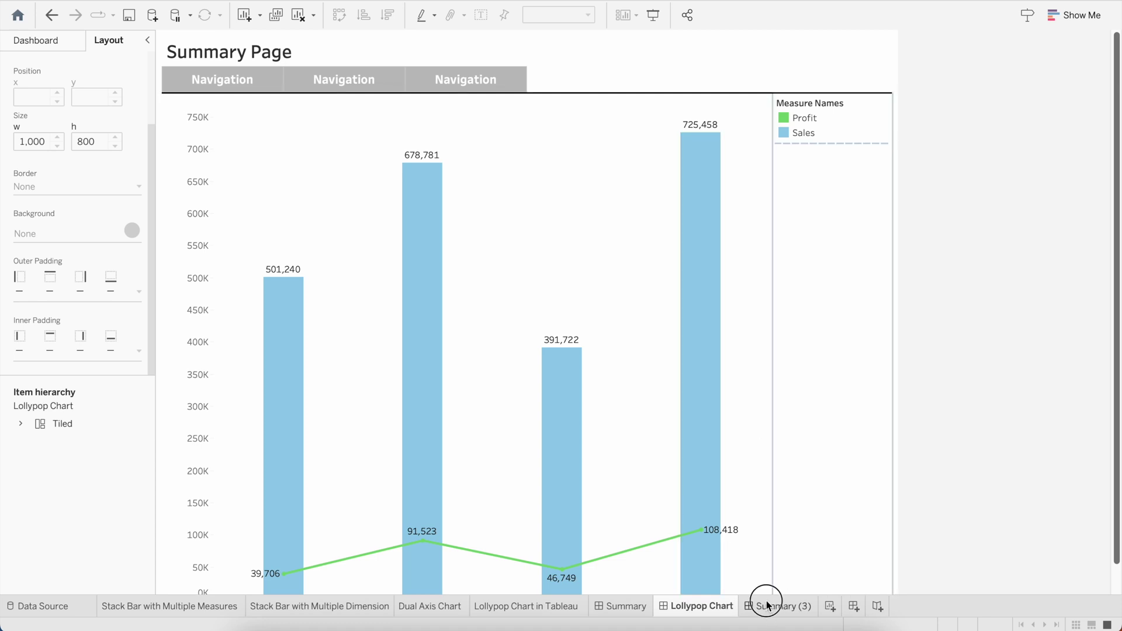
Rename the Summary (3) dashboard as Stack Bar.
{"action": "right_click", "coordinate": [768, 603]}
{"action": "left_click", "coordinate": [815, 433]}
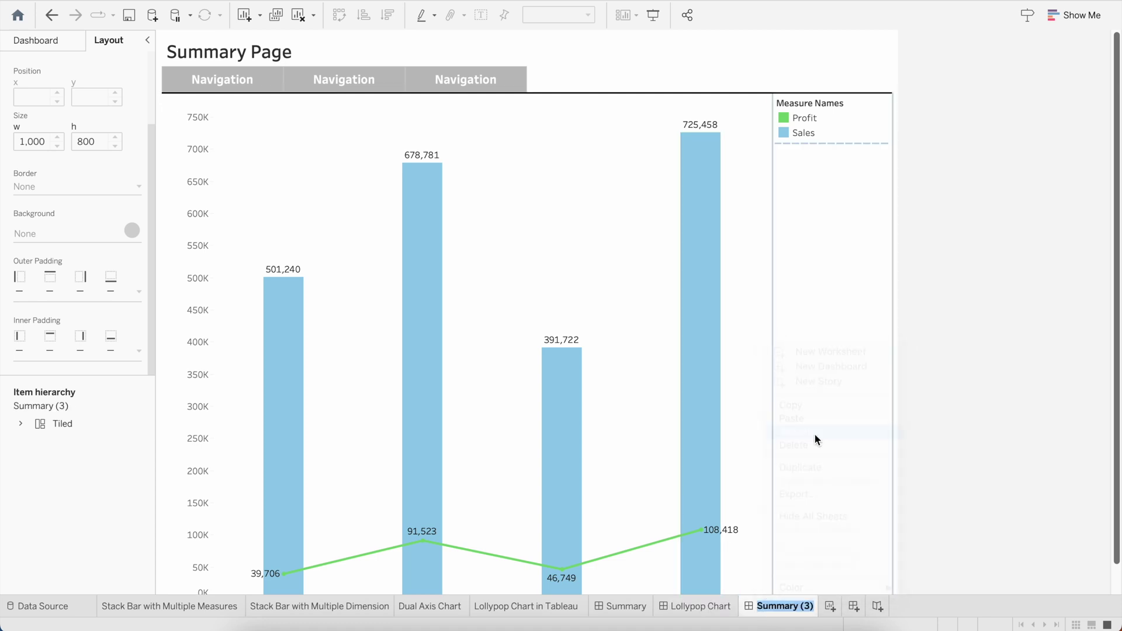
{"action": "type", "text": "Stack Bar"}
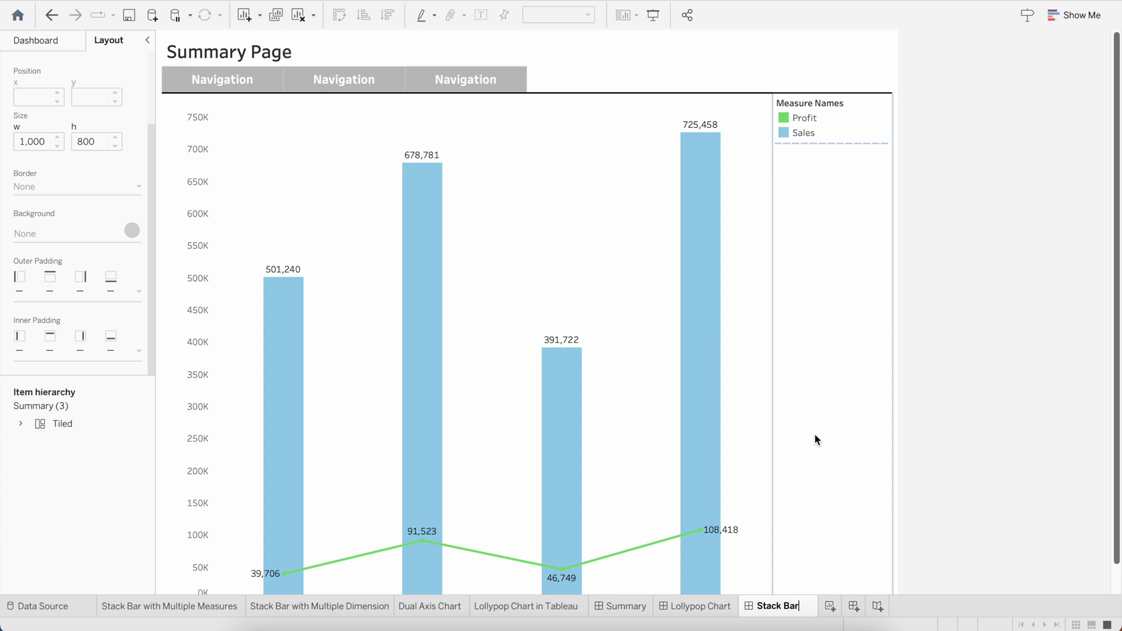
{"action": "key", "text": "Return"}
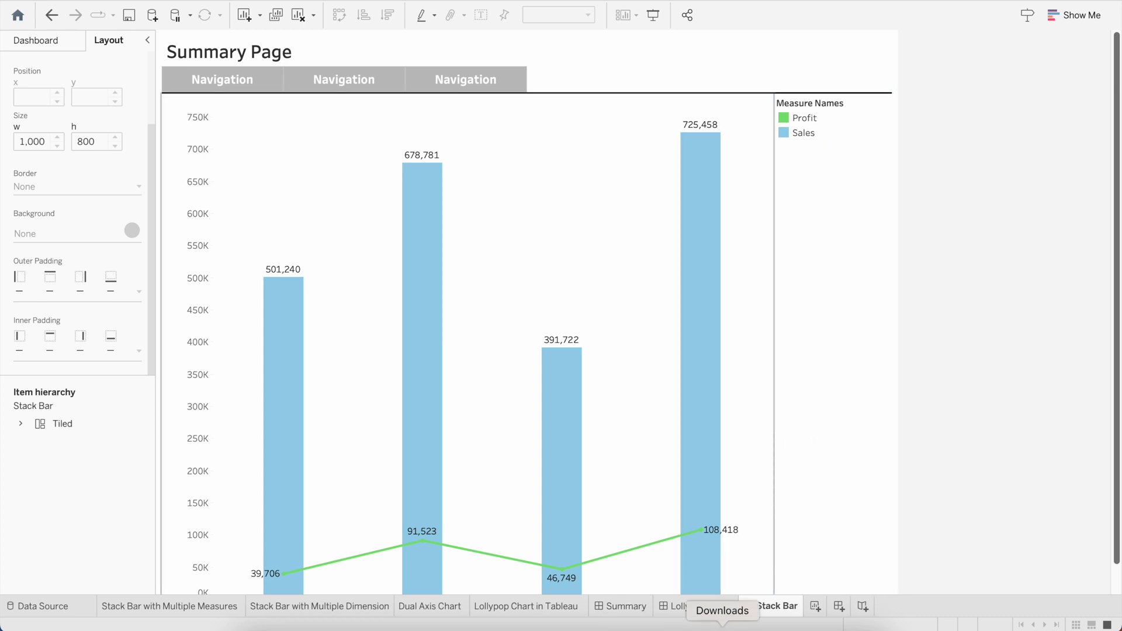
On the Lollypop Chart dashboard, add the Lollypop Chart in Tableau sheet below the divider and remove the dual axis chart.
{"action": "left_click", "coordinate": [702, 612]}
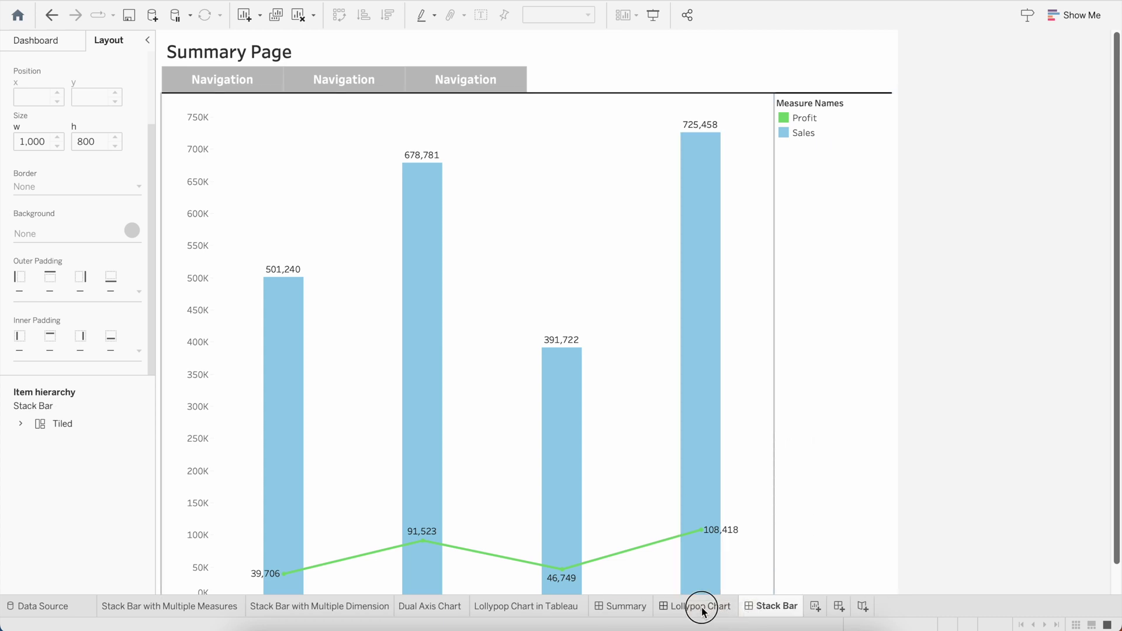
{"action": "left_click", "coordinate": [35, 40]}
{"action": "left_click_drag", "start_coordinate": [71, 256], "coordinate": [587, 157]}
{"action": "mouse_move", "coordinate": [119, 241]}
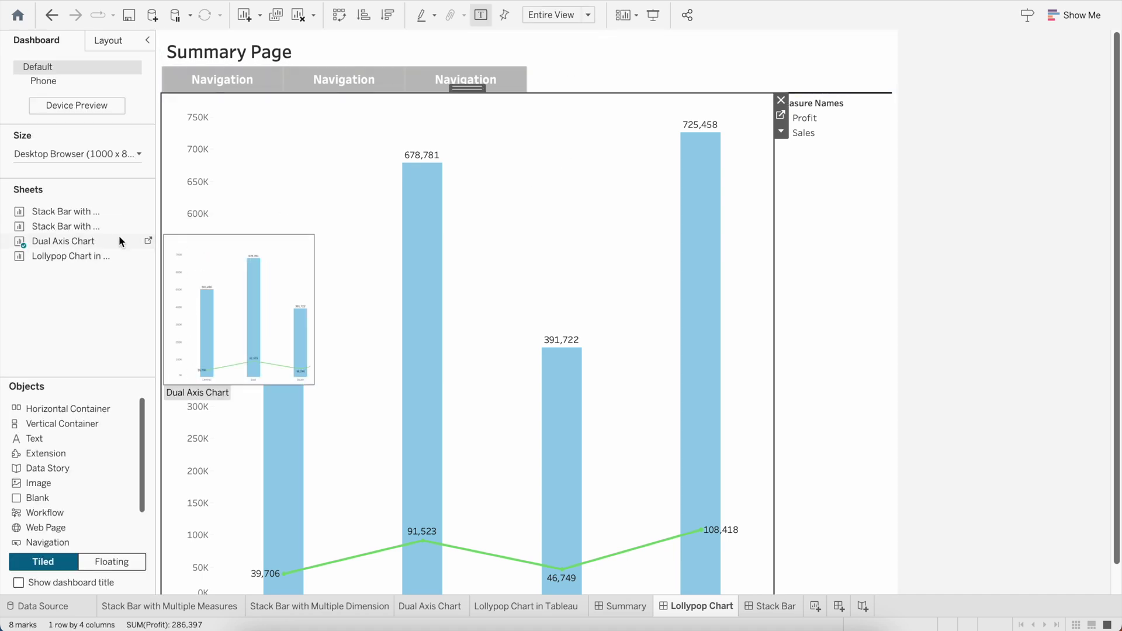
{"action": "left_click_drag", "start_coordinate": [66, 259], "coordinate": [341, 110]}
{"action": "left_click", "coordinate": [590, 391]}
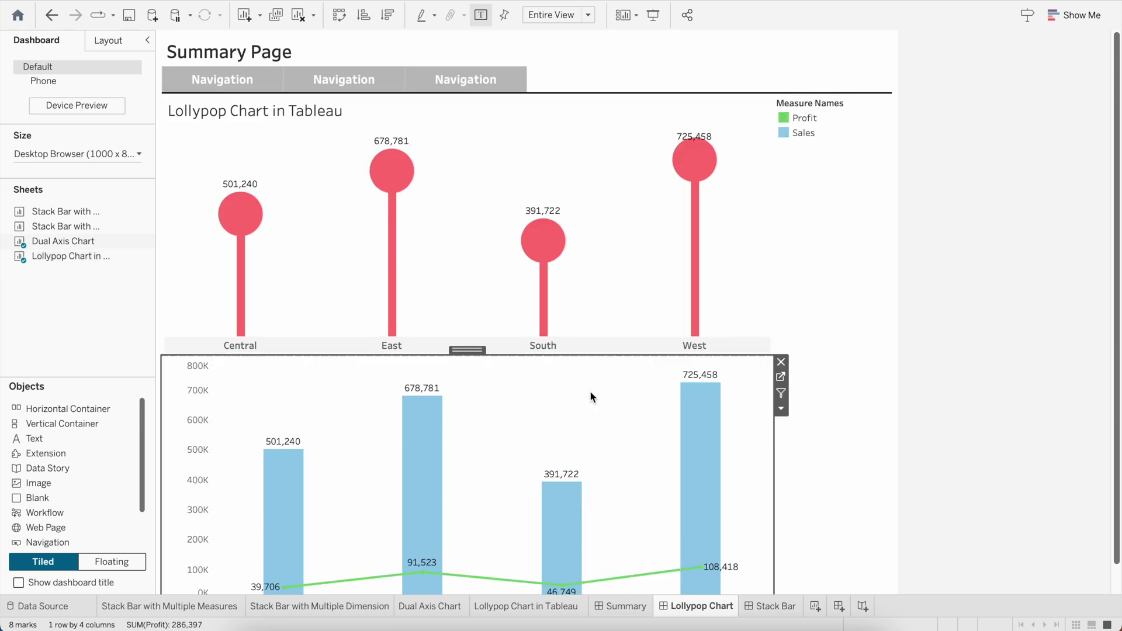
{"action": "left_click", "coordinate": [781, 363]}
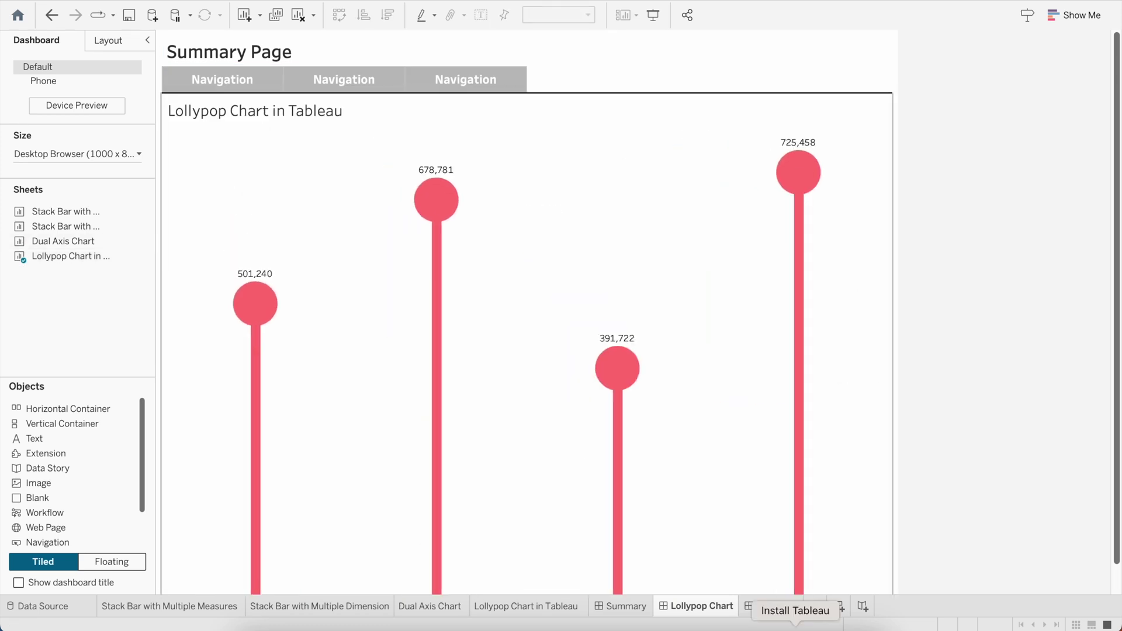
On the Stack Bar dashboard, add the Stack Bar with Multiple Measures sheet below the divider and remove the dual axis chart.
{"action": "left_click", "coordinate": [771, 608]}
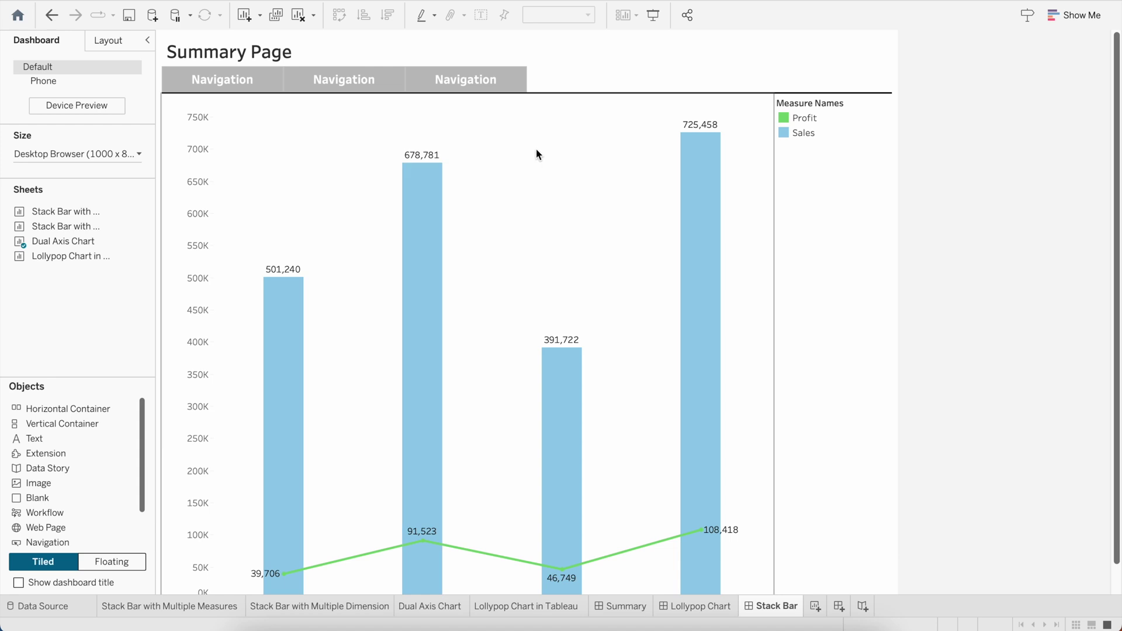
{"action": "left_click", "coordinate": [541, 124]}
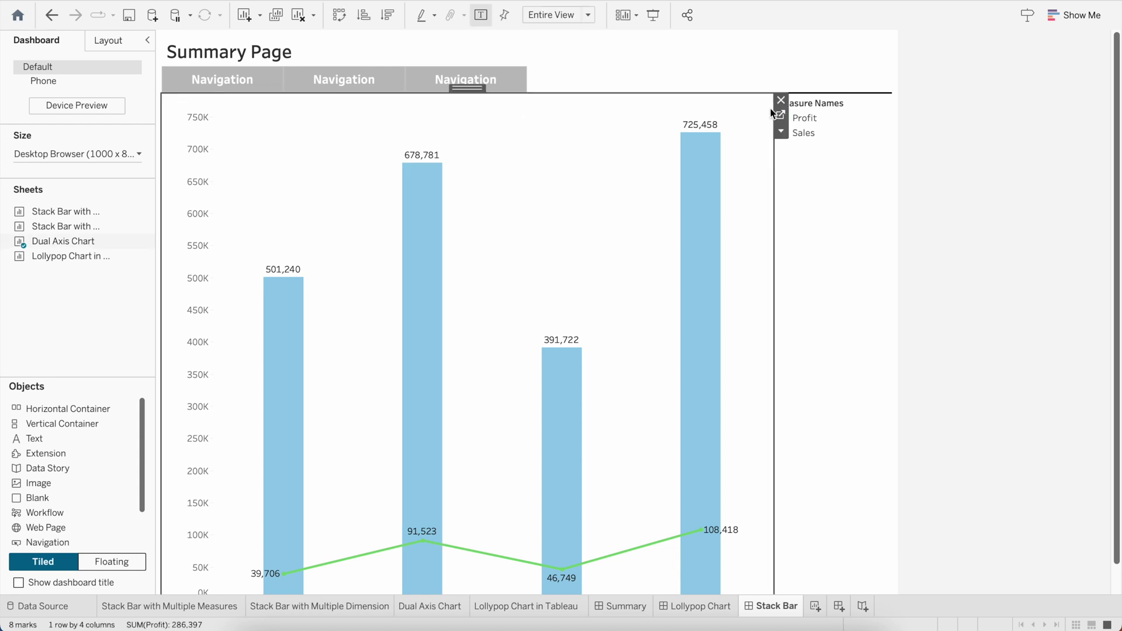
{"action": "left_click", "coordinate": [71, 230]}
{"action": "left_click_drag", "start_coordinate": [65, 210], "coordinate": [314, 110]}
{"action": "left_click", "coordinate": [608, 391]}
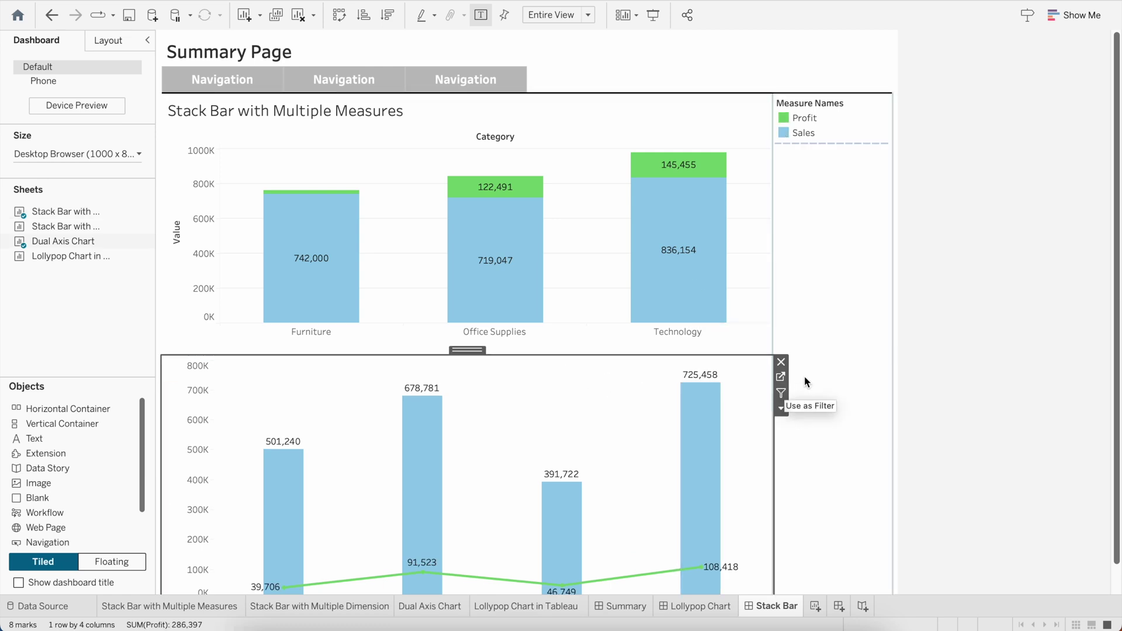
{"action": "left_click", "coordinate": [782, 363]}
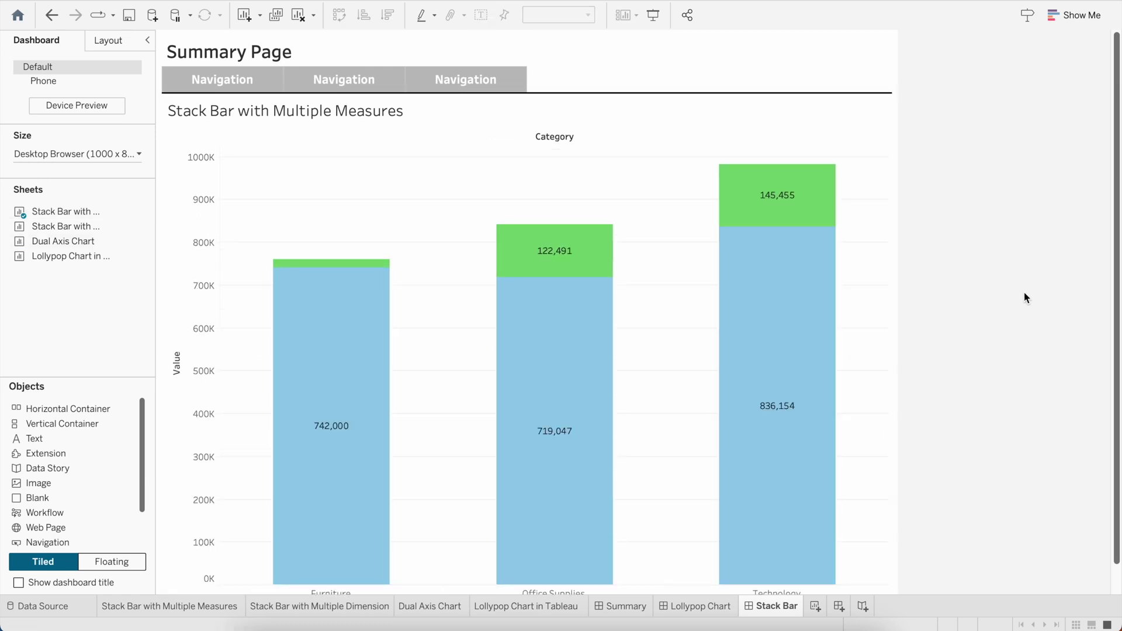
Hide the title of the stacked bar chart on the Stack Bar dashboard.
{"action": "left_click", "coordinate": [864, 118]}
{"action": "left_click", "coordinate": [900, 132]}
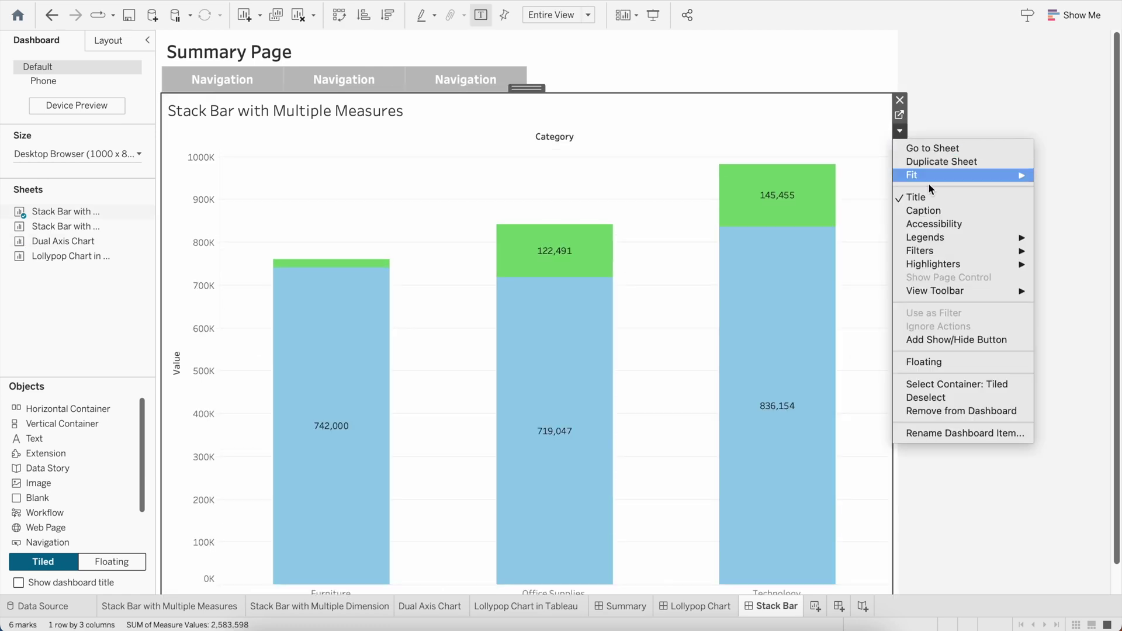
{"action": "left_click", "coordinate": [933, 195]}
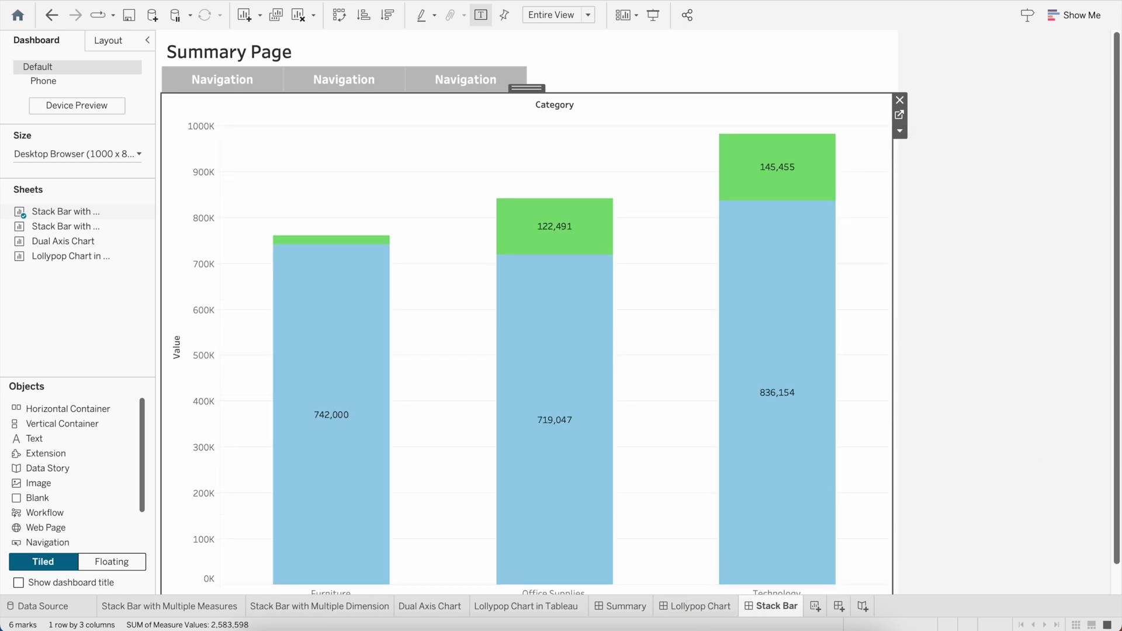
Hide the title of the lollypop chart on the Lollypop Chart dashboard.
{"action": "left_click", "coordinate": [693, 611]}
{"action": "left_click", "coordinate": [870, 138]}
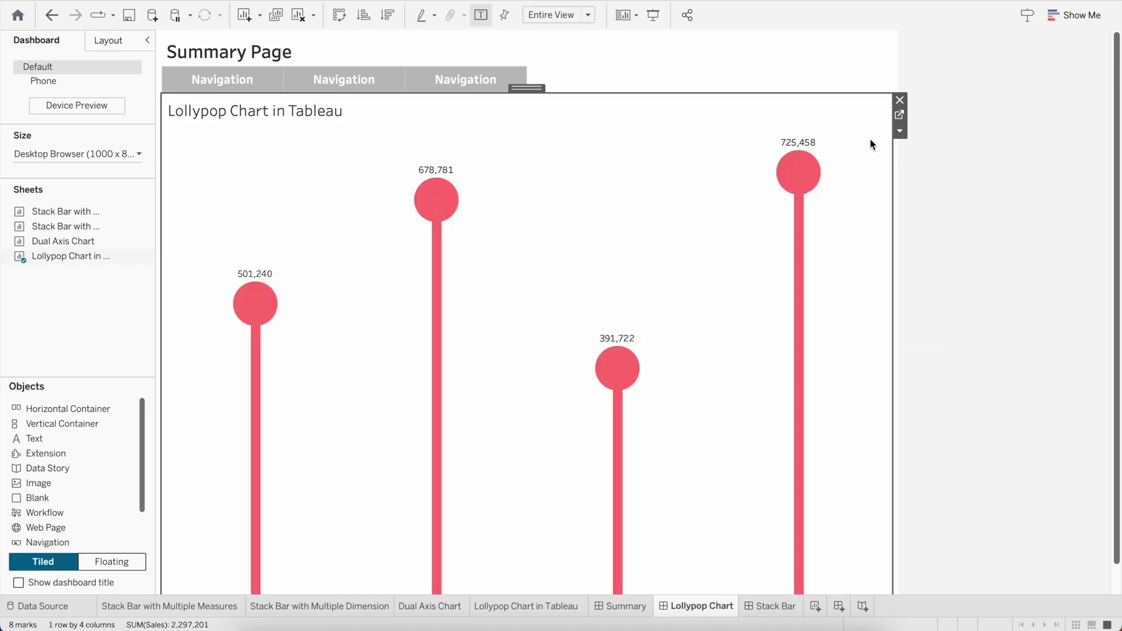
{"action": "left_click", "coordinate": [900, 132]}
{"action": "left_click", "coordinate": [928, 197]}
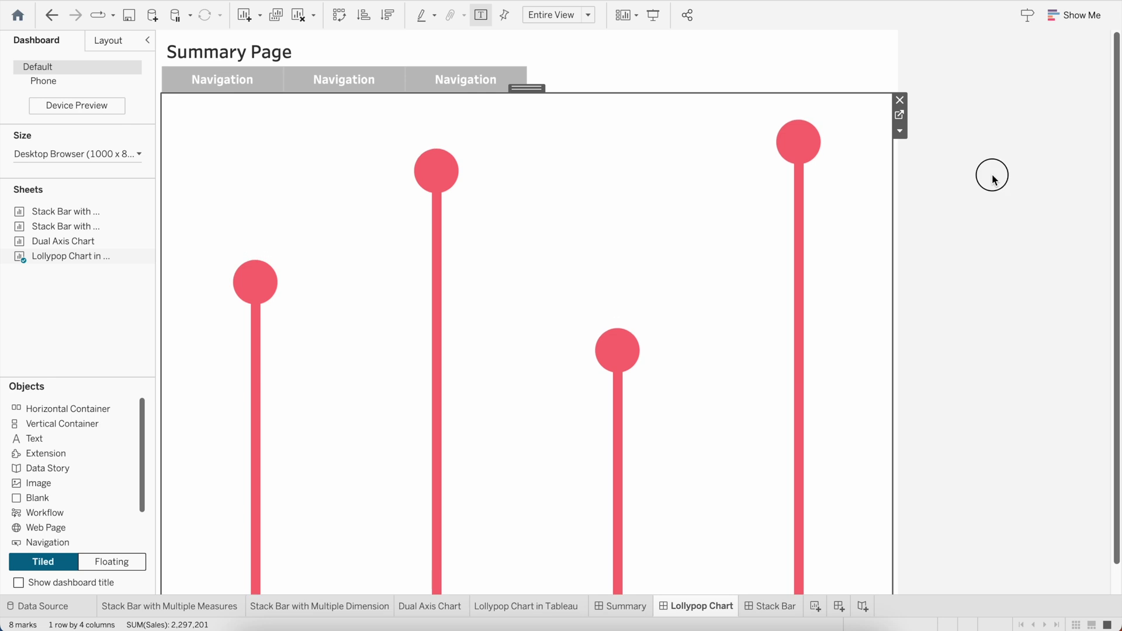
{"action": "left_click", "coordinate": [992, 175]}
Review the Summary, Lollypop Chart and Stack Bar dashboards one after another to compare their layouts.
{"action": "left_click", "coordinate": [622, 606]}
{"action": "left_click", "coordinate": [672, 611]}
{"action": "left_click", "coordinate": [759, 605]}
{"action": "left_click", "coordinate": [626, 607]}
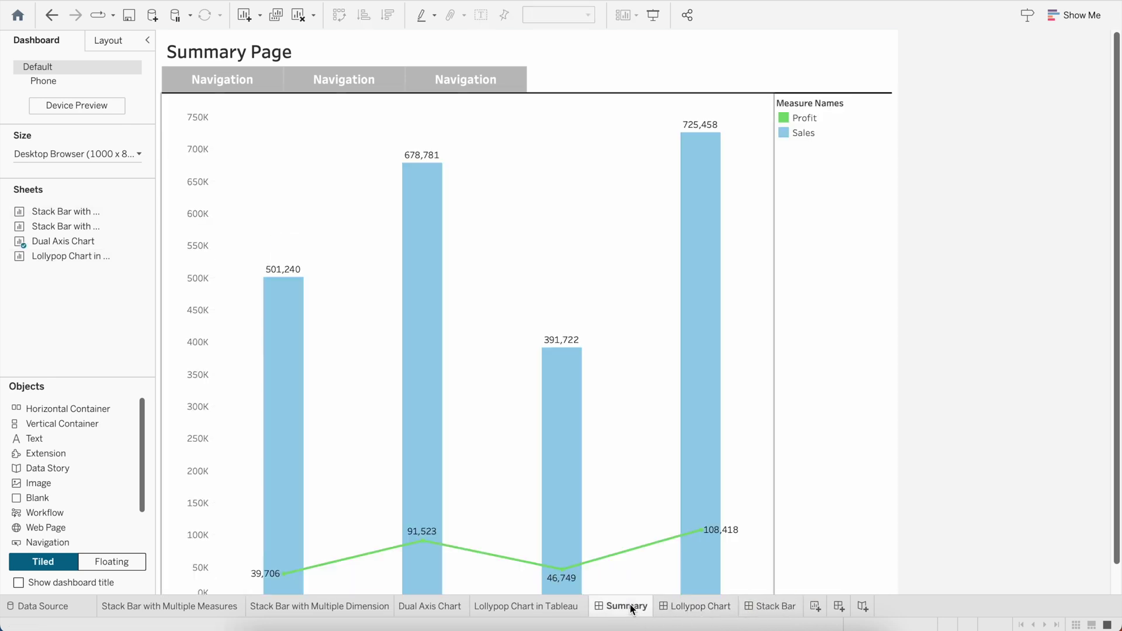
{"action": "left_click", "coordinate": [685, 607]}
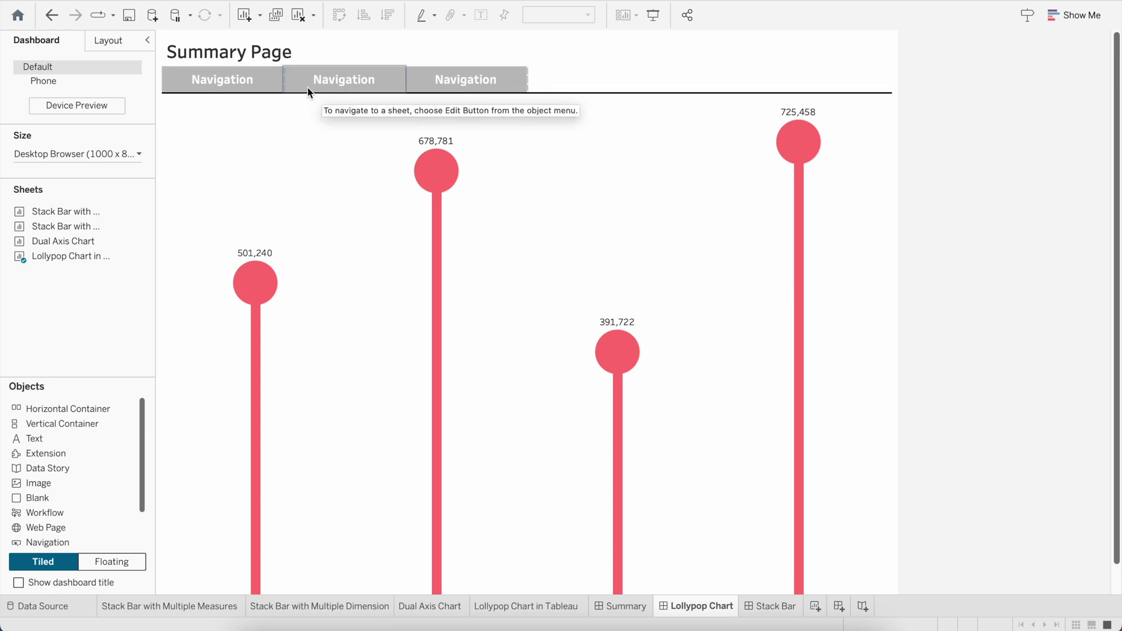
On the Summary dashboard, set the first navigation button to navigate to Summary and title it Summary.
{"action": "left_click", "coordinate": [614, 603]}
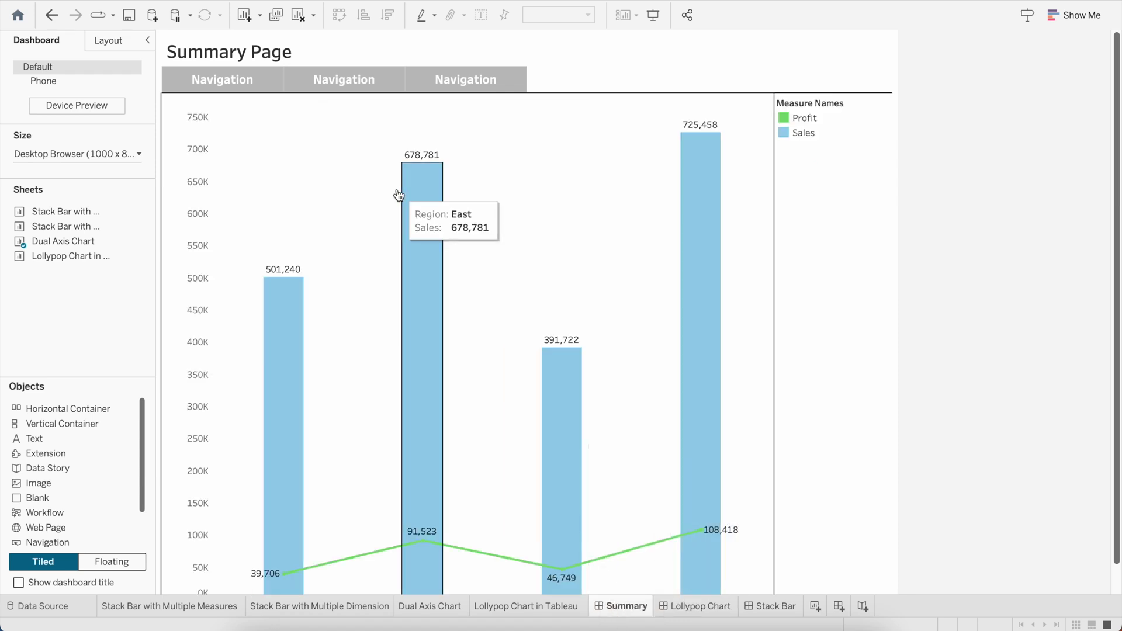
{"action": "left_click", "coordinate": [203, 83]}
{"action": "double_click", "coordinate": [203, 83]}
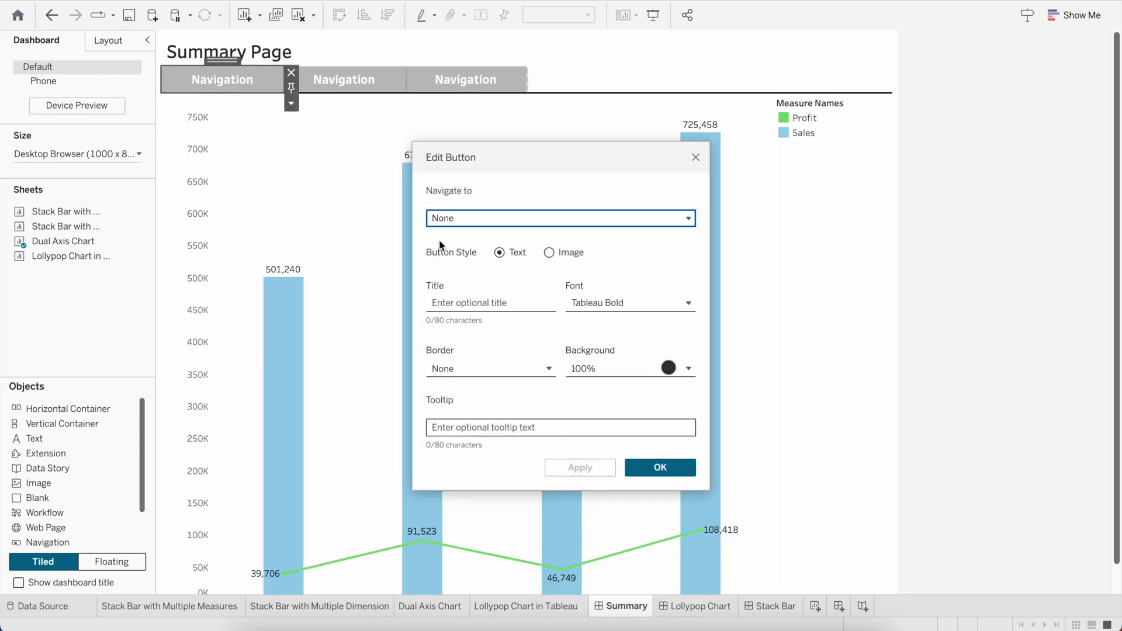
{"action": "left_click", "coordinate": [498, 219]}
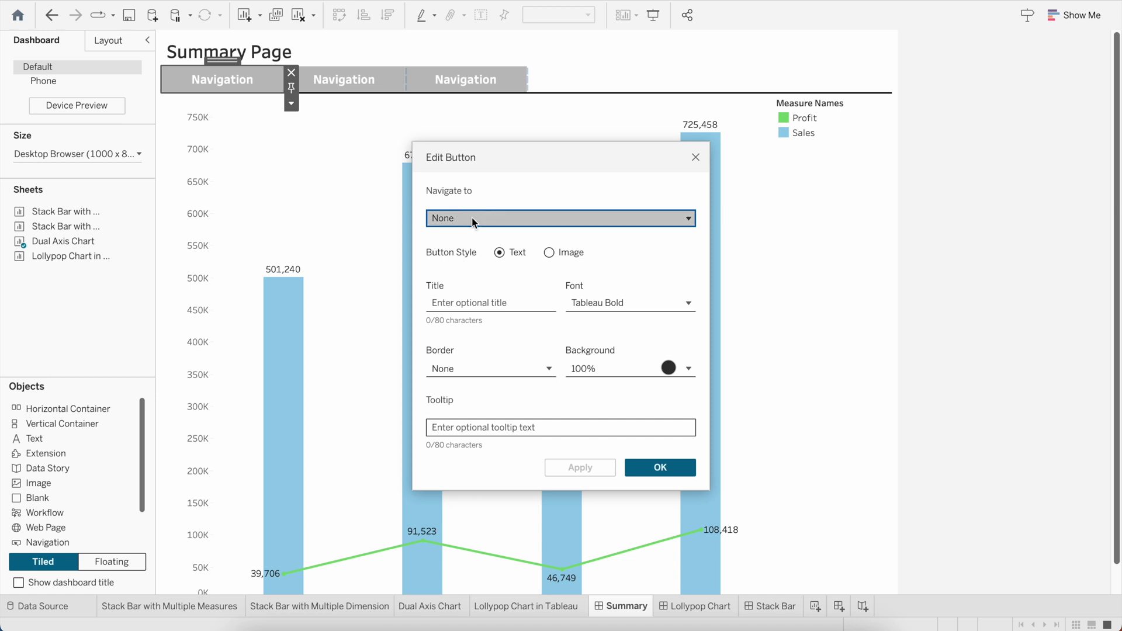
{"action": "scroll", "coordinate": [496, 321], "scroll_direction": "down", "scroll_amount": 1}
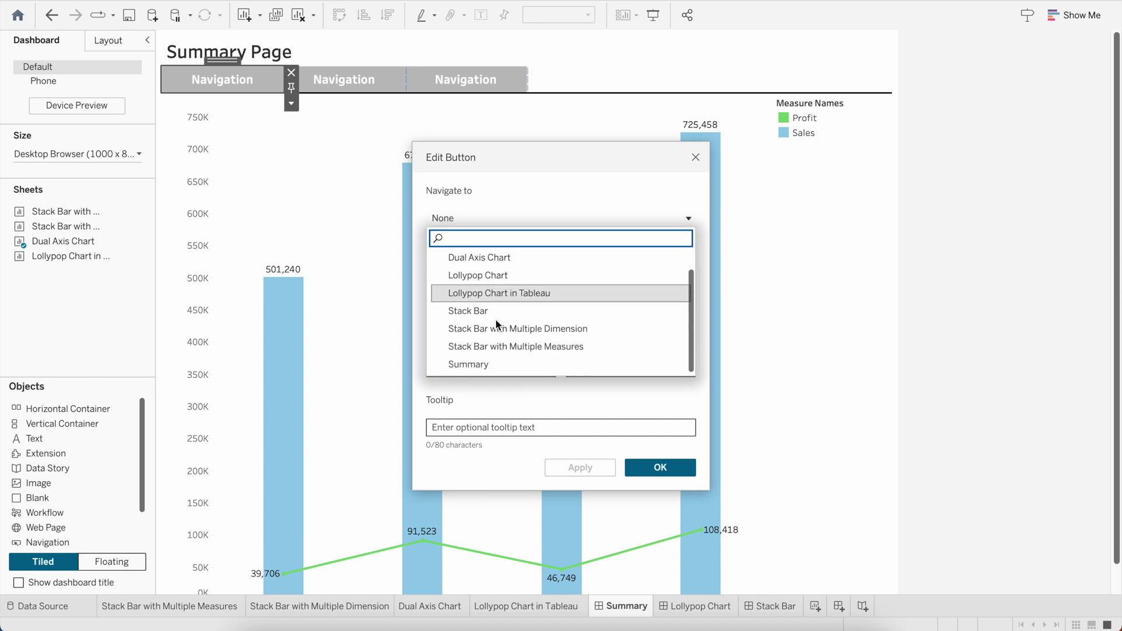
{"action": "left_click", "coordinate": [494, 363]}
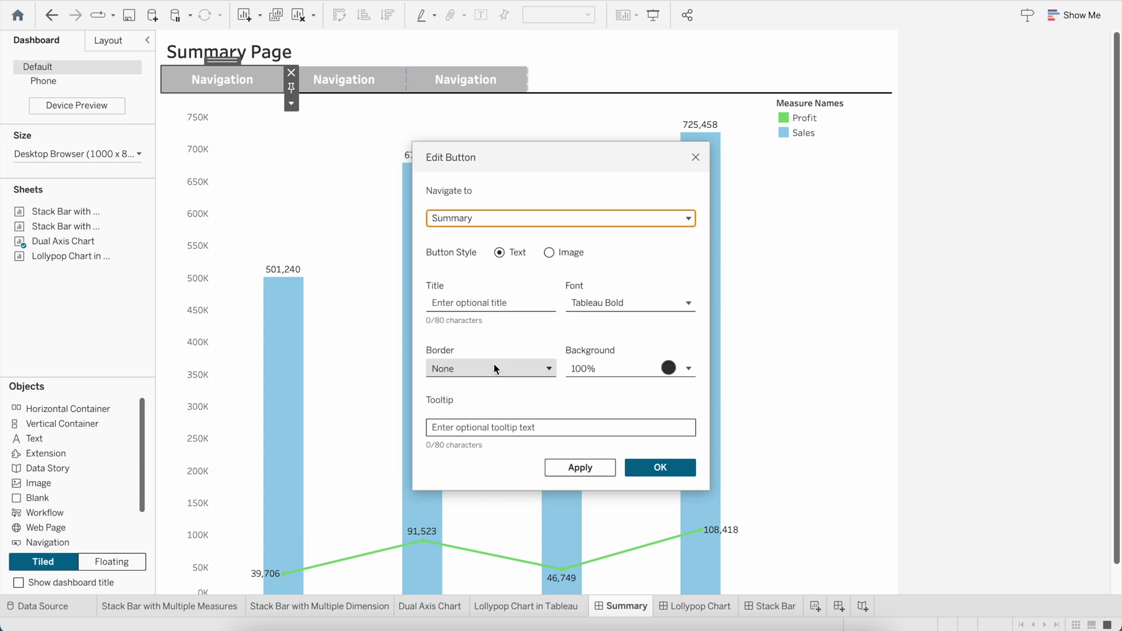
{"action": "left_click", "coordinate": [471, 304]}
{"action": "type", "text": "Summary"}
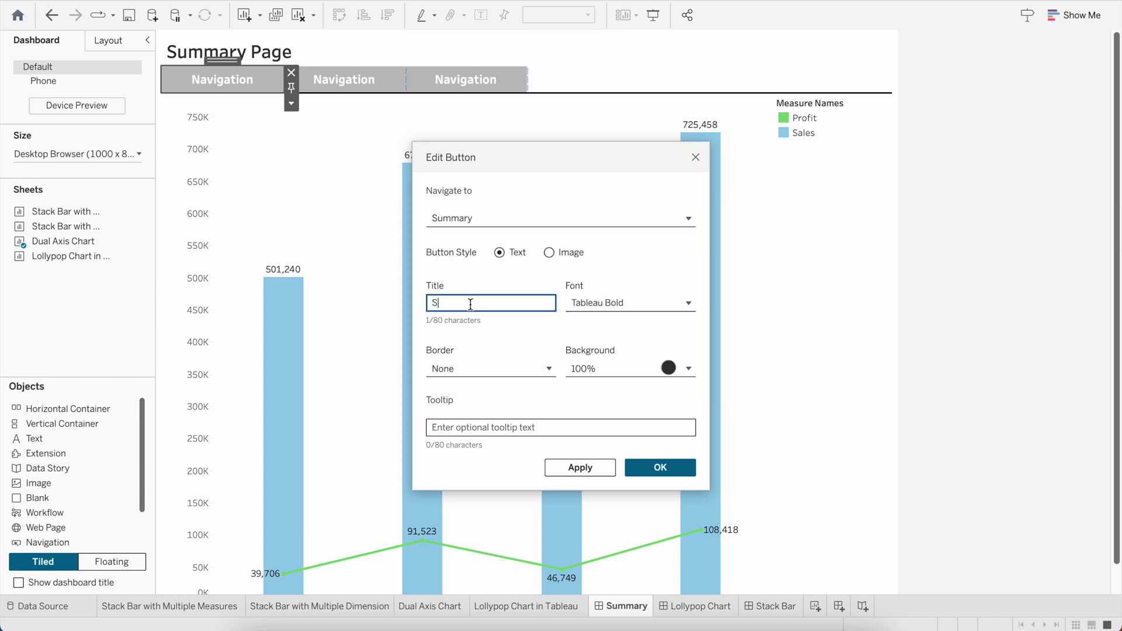
Give the Summary button black text and a light grey background at 100% opacity, and apply the changes.
{"action": "left_click", "coordinate": [630, 305]}
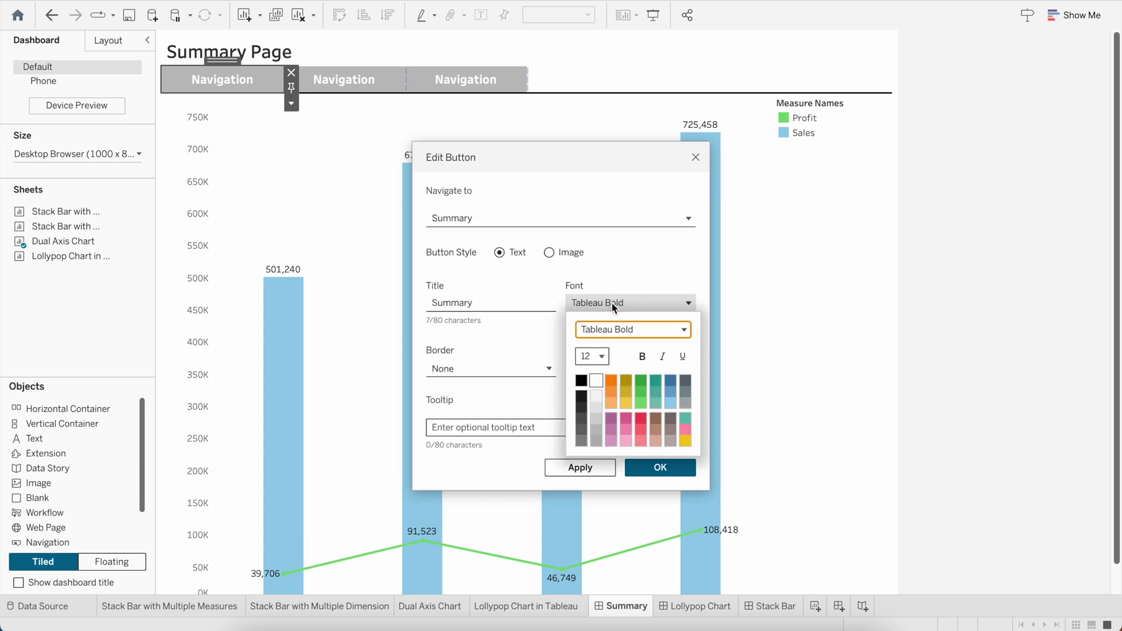
{"action": "left_click", "coordinate": [623, 295]}
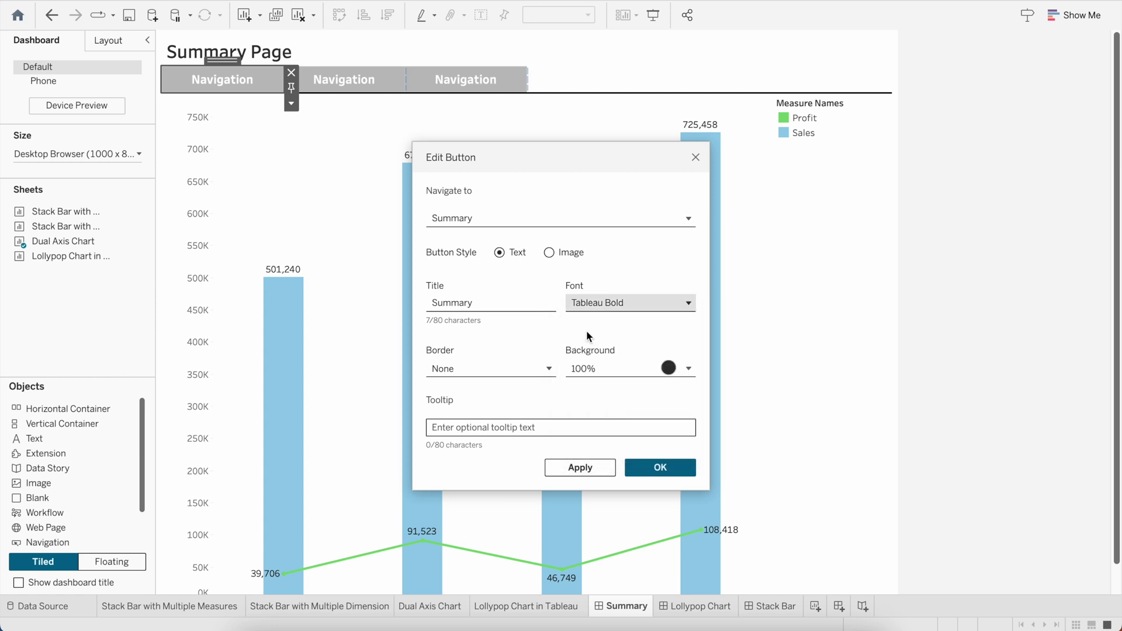
{"action": "left_click", "coordinate": [616, 367]}
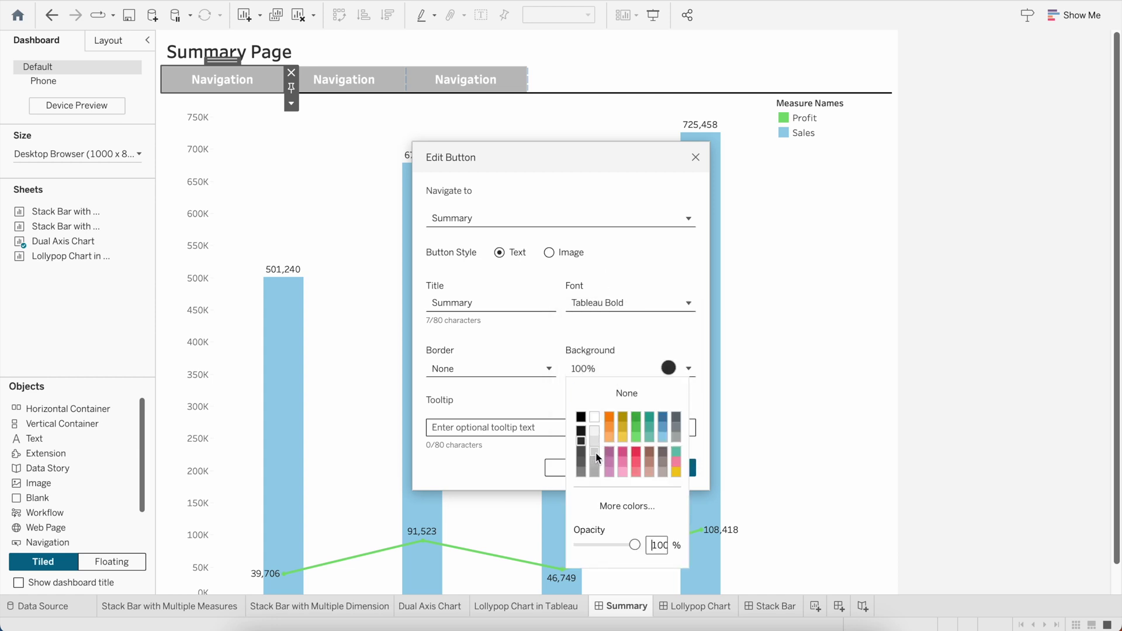
{"action": "left_click", "coordinate": [595, 451]}
{"action": "left_click", "coordinate": [642, 334]}
{"action": "left_click", "coordinate": [591, 467]}
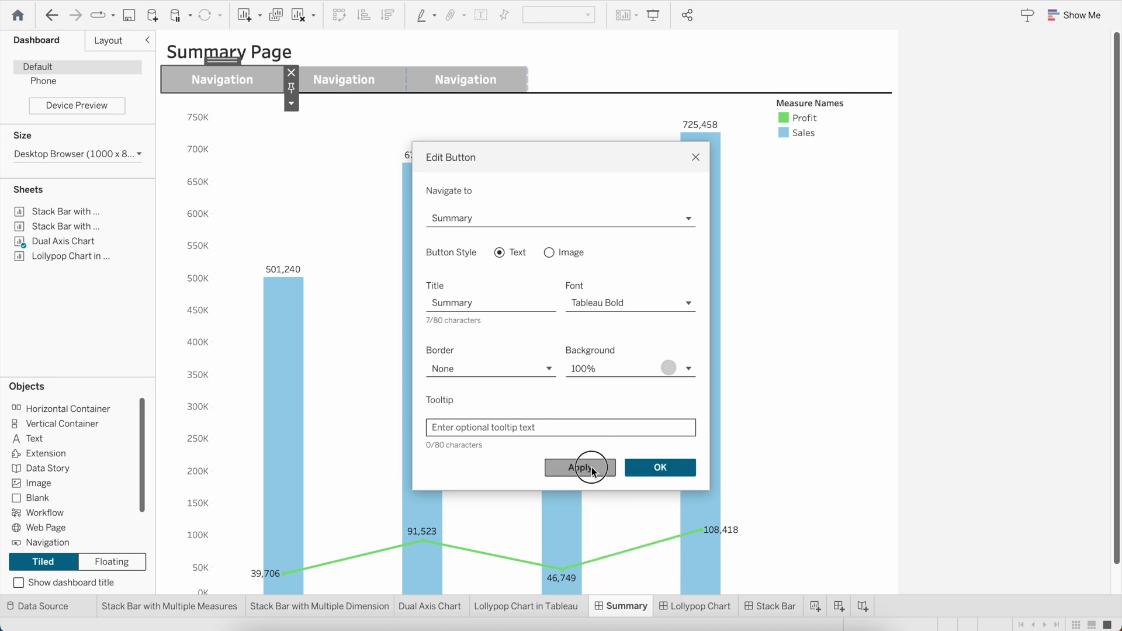
{"action": "left_click", "coordinate": [659, 467]}
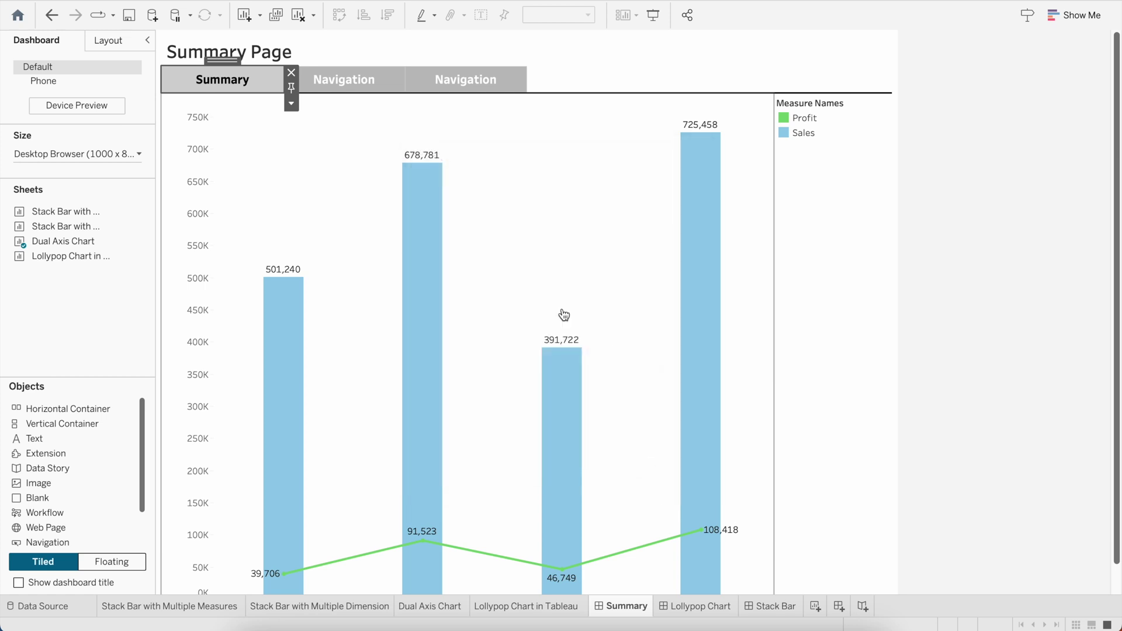
Set the second navigation button on the Summary dashboard to navigate to Lollypop Chart and title it Lollypop.
{"action": "left_click", "coordinate": [350, 82]}
{"action": "double_click", "coordinate": [349, 82]}
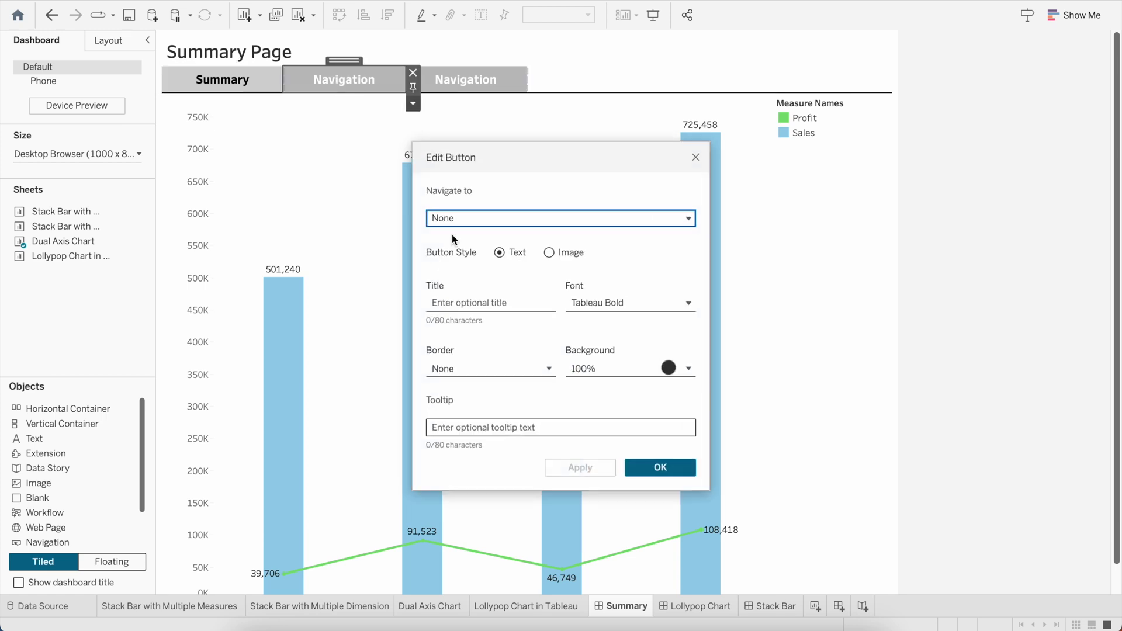
{"action": "left_click", "coordinate": [482, 217]}
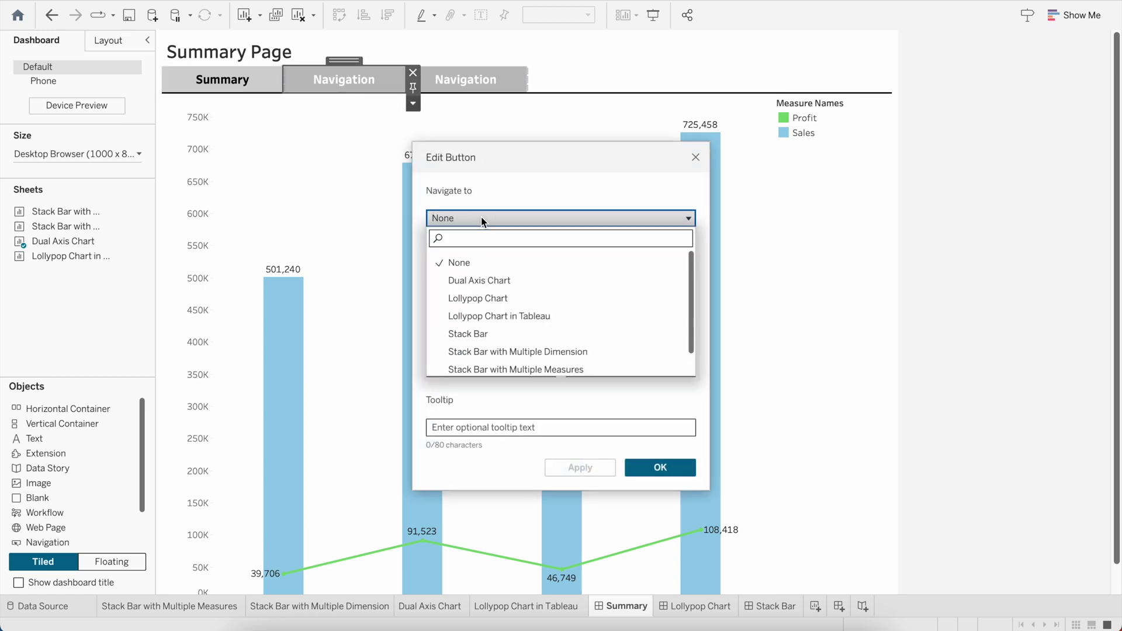
{"action": "left_click", "coordinate": [494, 300]}
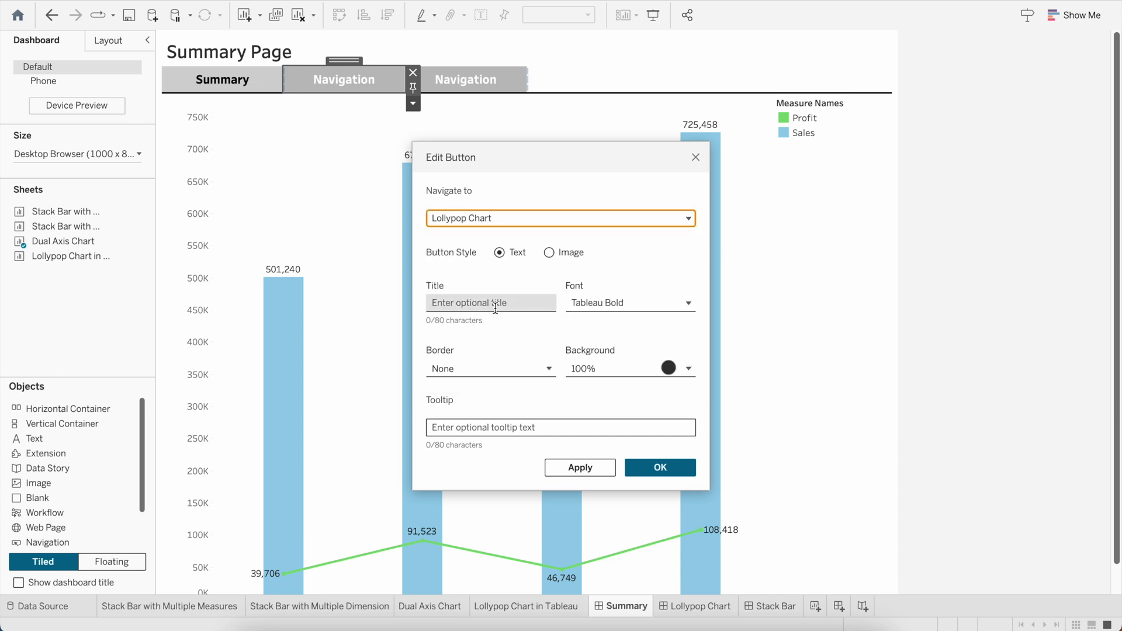
{"action": "left_click", "coordinate": [486, 302]}
{"action": "type", "text": "Lol"}
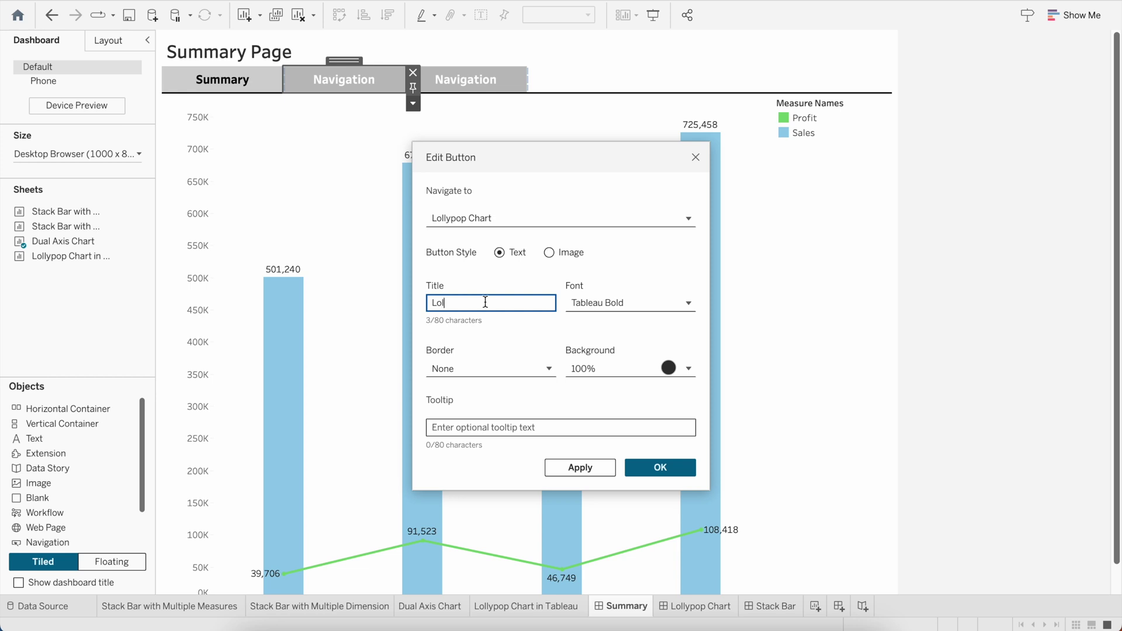
{"action": "type", "text": "lypop"}
Give the Lollypop button black text and set its background to None, and apply the changes.
{"action": "left_click", "coordinate": [589, 304]}
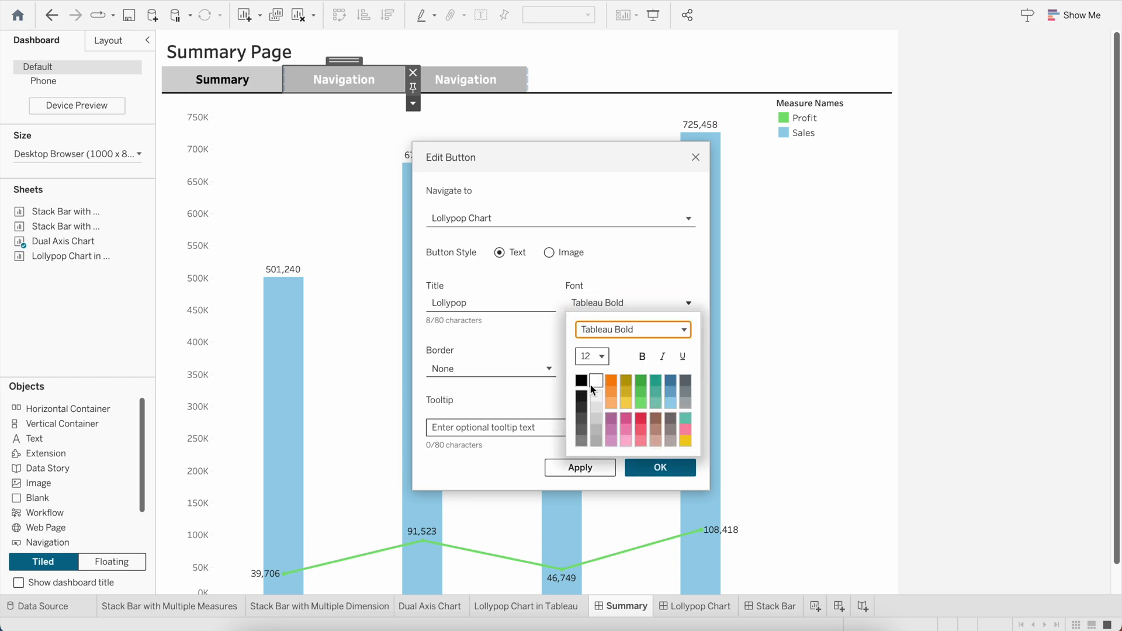
{"action": "left_click", "coordinate": [624, 299]}
{"action": "left_click", "coordinate": [608, 364]}
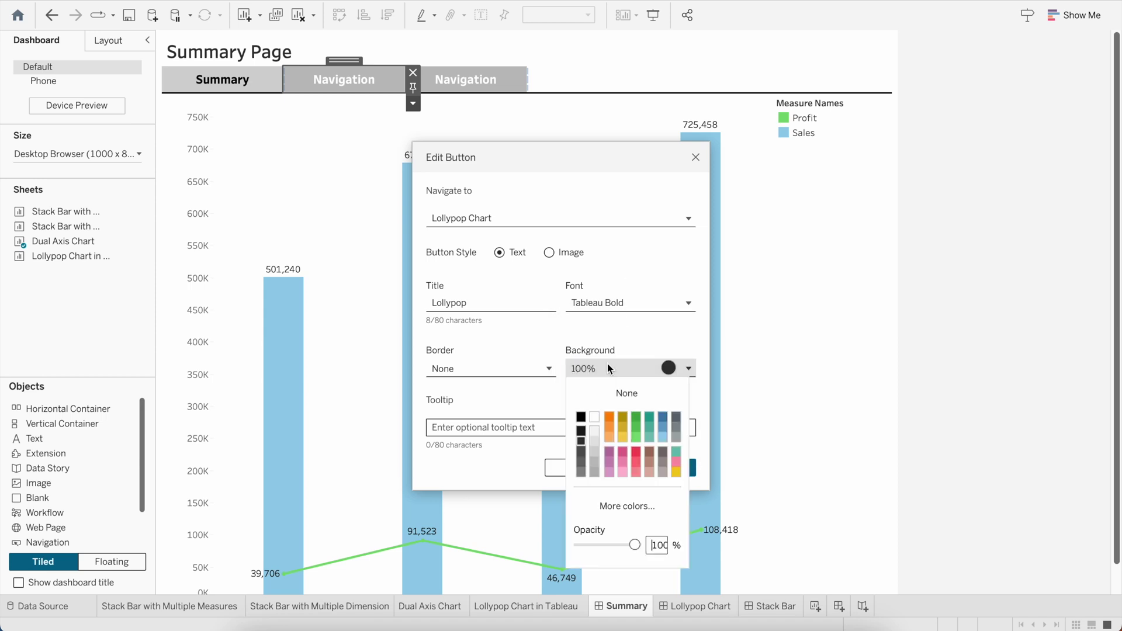
{"action": "left_click", "coordinate": [621, 391]}
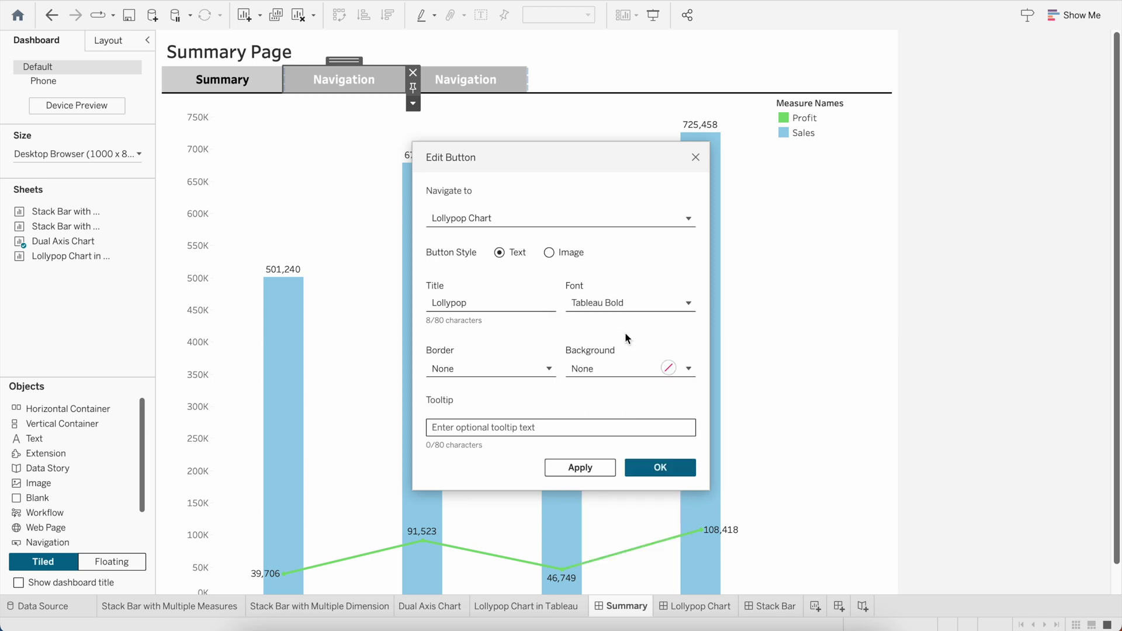
{"action": "left_click", "coordinate": [581, 468]}
{"action": "left_click", "coordinate": [662, 467]}
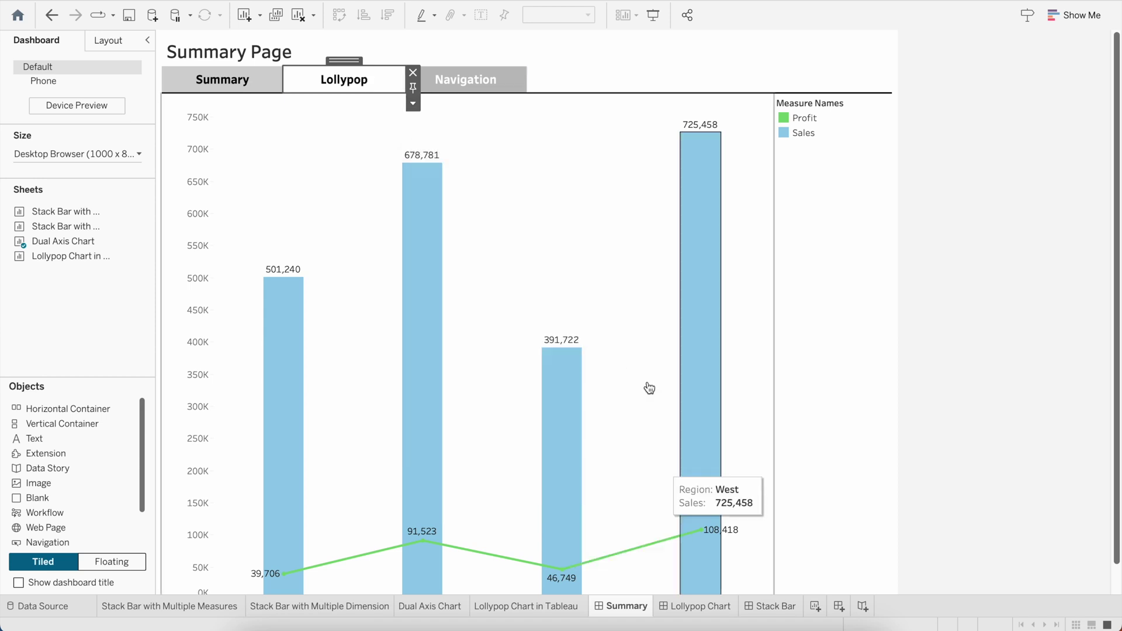
Set the third navigation button on the Summary dashboard to navigate to Stack Bar and start its title with "Sta".
{"action": "left_click", "coordinate": [473, 80]}
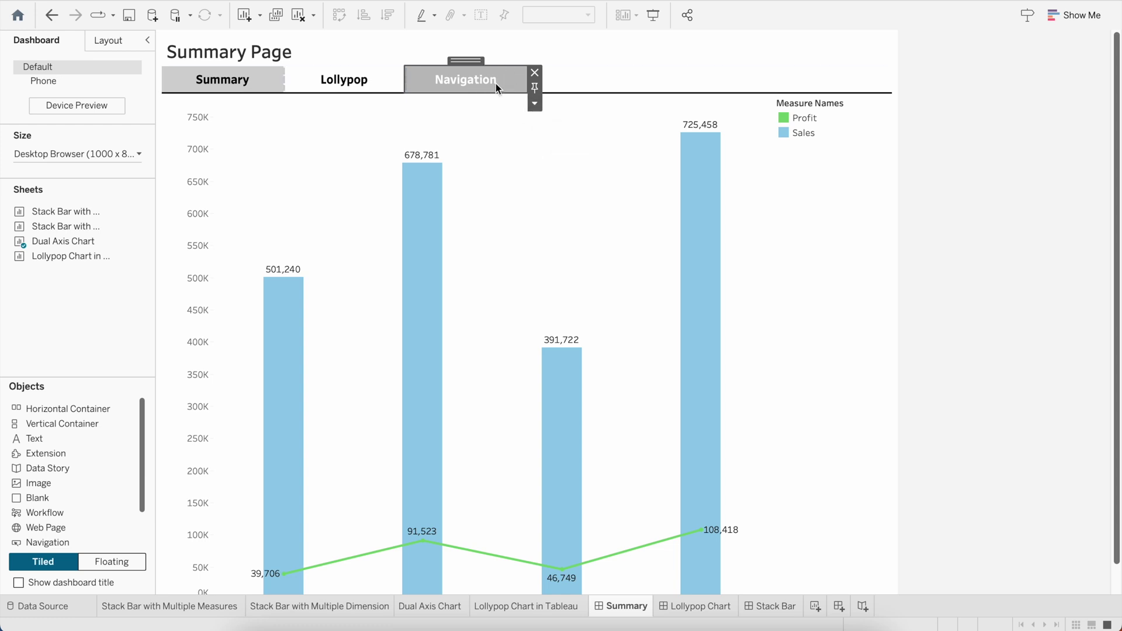
{"action": "double_click", "coordinate": [494, 81]}
{"action": "left_click", "coordinate": [549, 218]}
{"action": "left_click", "coordinate": [485, 334]}
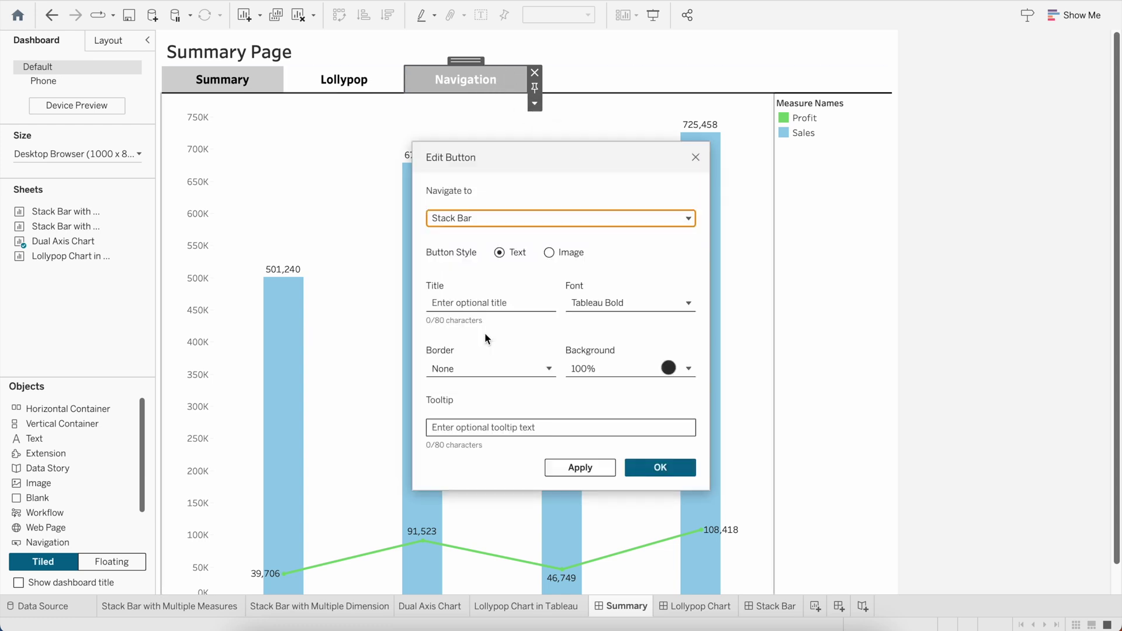
{"action": "left_click", "coordinate": [488, 303]}
{"action": "type", "text": "Sta"}
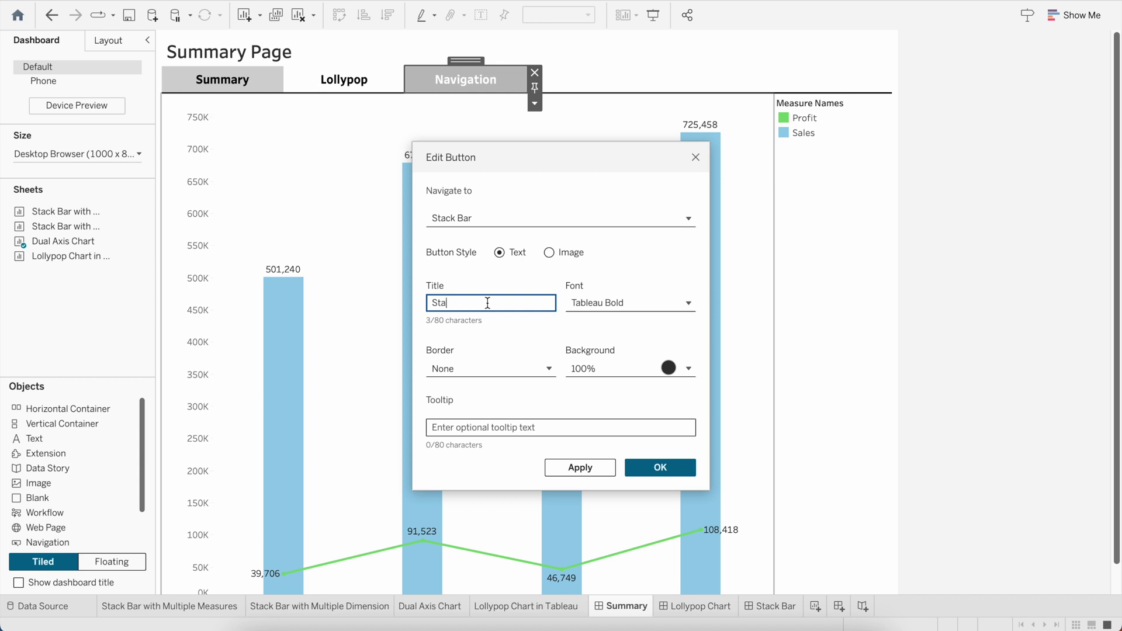
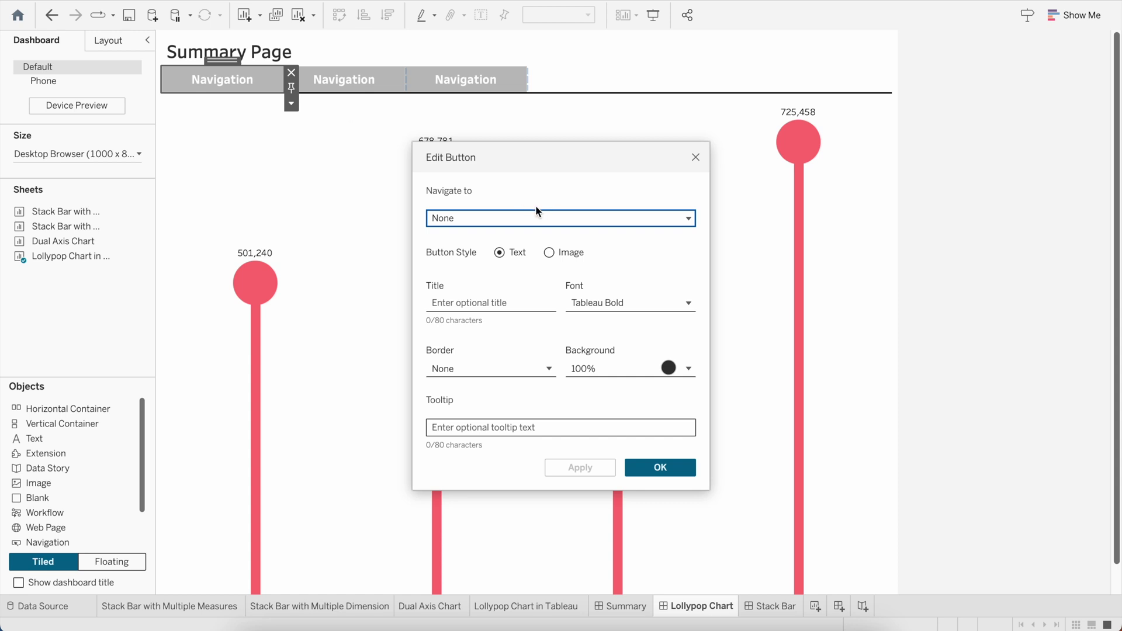
Set the first navigation button on the Lollypop Chart dashboard to navigate to Summary and title it Summary.
{"action": "scroll", "coordinate": [489, 350], "scroll_direction": "down", "scroll_amount": 1}
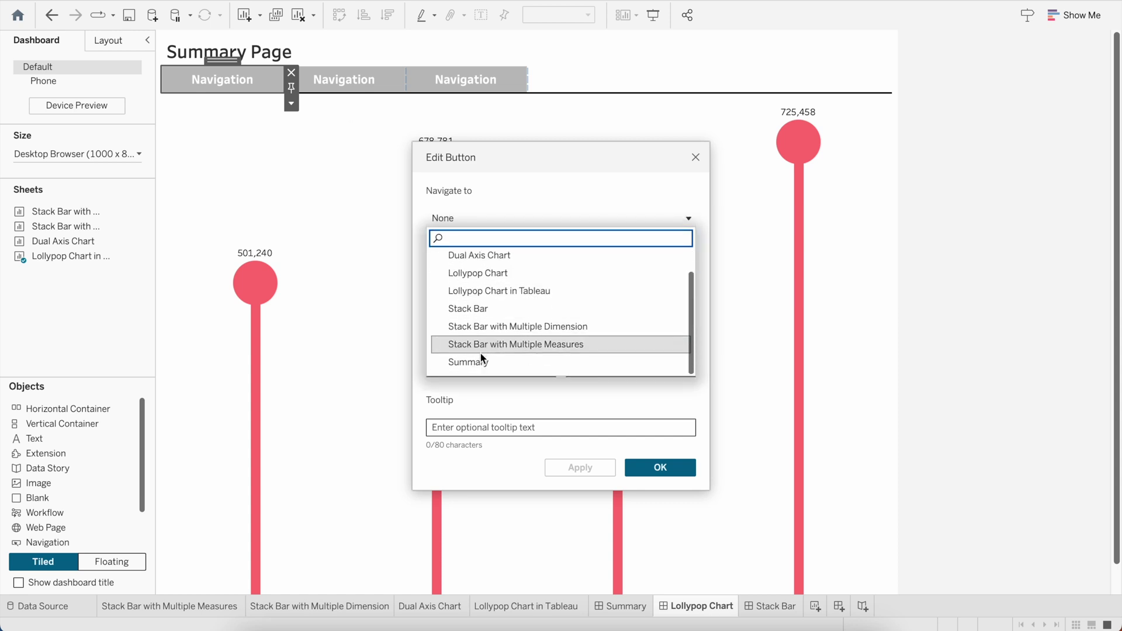
{"action": "left_click", "coordinate": [480, 361]}
{"action": "left_click", "coordinate": [479, 302]}
{"action": "type", "text": "Summary"}
Give the Lollypop Chart dashboard's Summary button black text and a background of None, and apply the changes.
{"action": "left_click", "coordinate": [623, 304]}
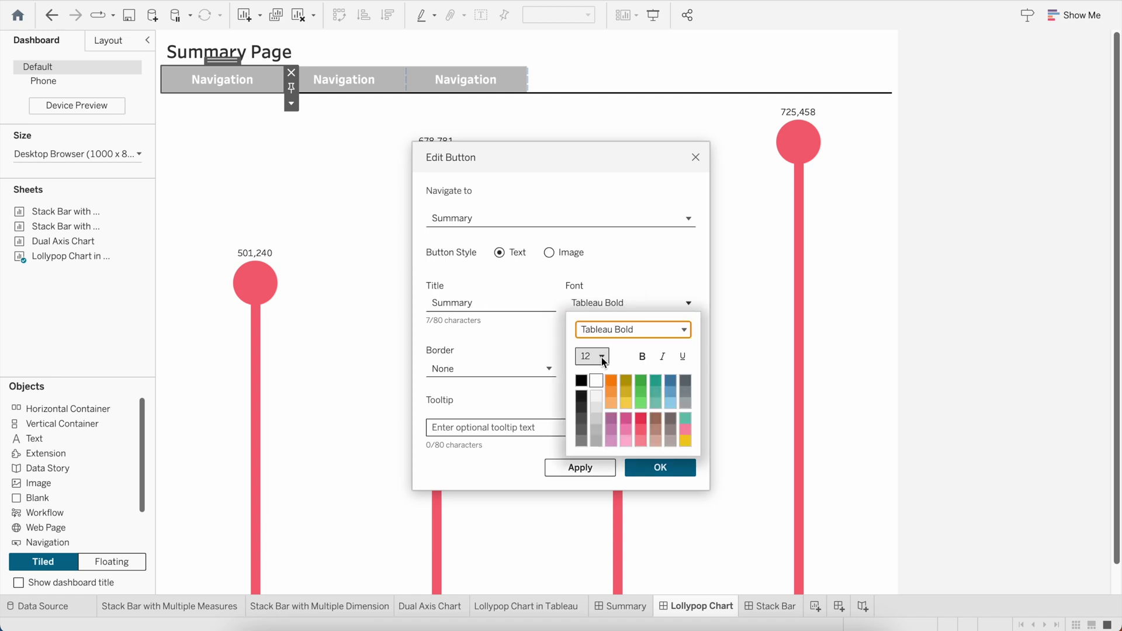
{"action": "left_click", "coordinate": [626, 283]}
{"action": "left_click", "coordinate": [626, 368]}
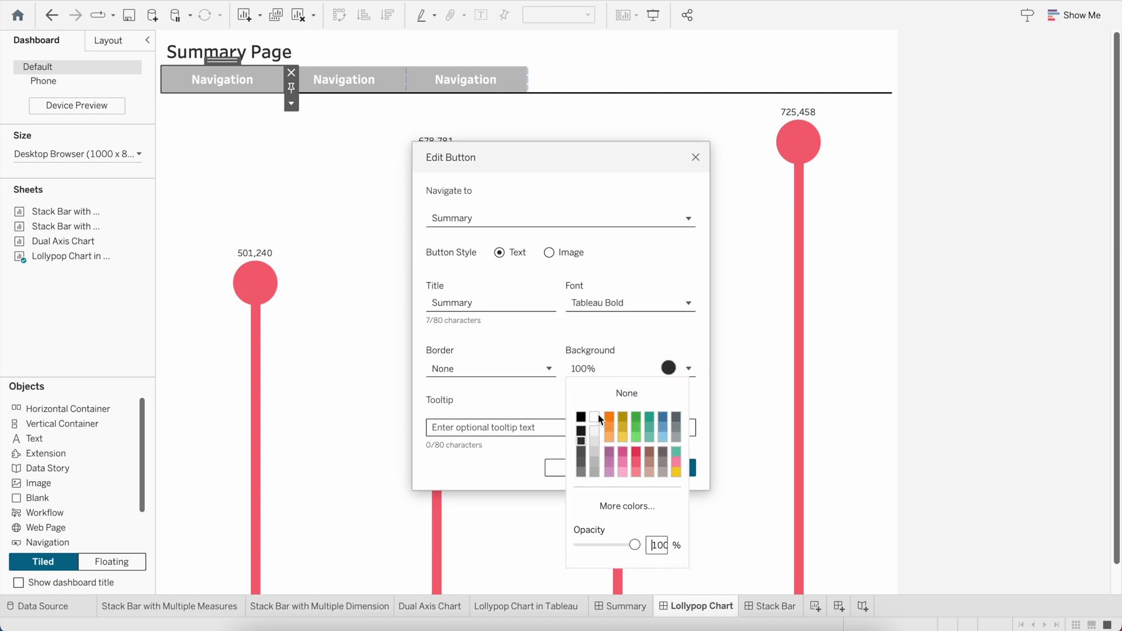
{"action": "left_click", "coordinate": [624, 393]}
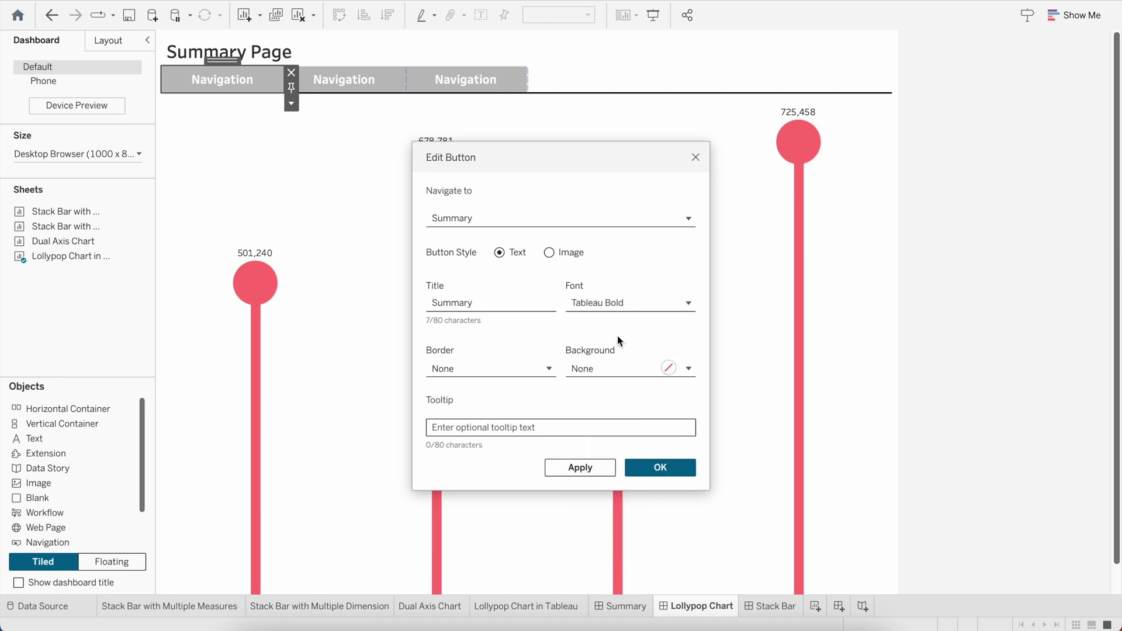
{"action": "left_click", "coordinate": [592, 472]}
{"action": "left_click", "coordinate": [650, 467]}
Set the second navigation button on the Lollypop Chart dashboard to navigate to Lollypop Chart and title it Lollypop.
{"action": "left_click", "coordinate": [348, 82]}
{"action": "double_click", "coordinate": [348, 82]}
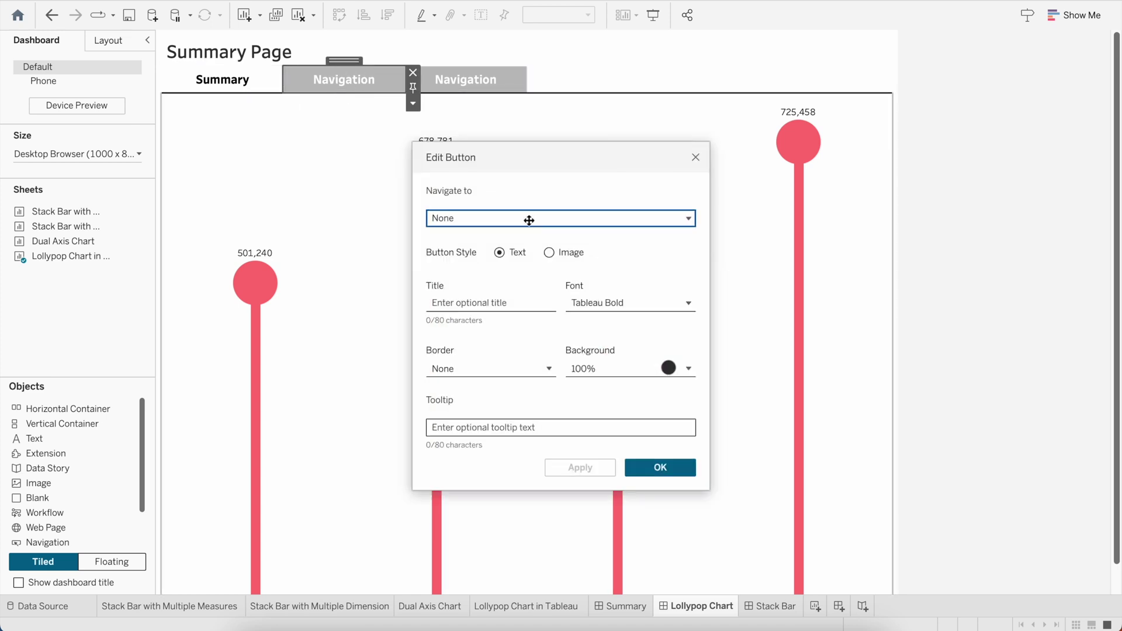
{"action": "left_click", "coordinate": [509, 221]}
{"action": "left_click", "coordinate": [487, 295]}
{"action": "left_click", "coordinate": [471, 301]}
{"action": "type", "text": "Lollypop"}
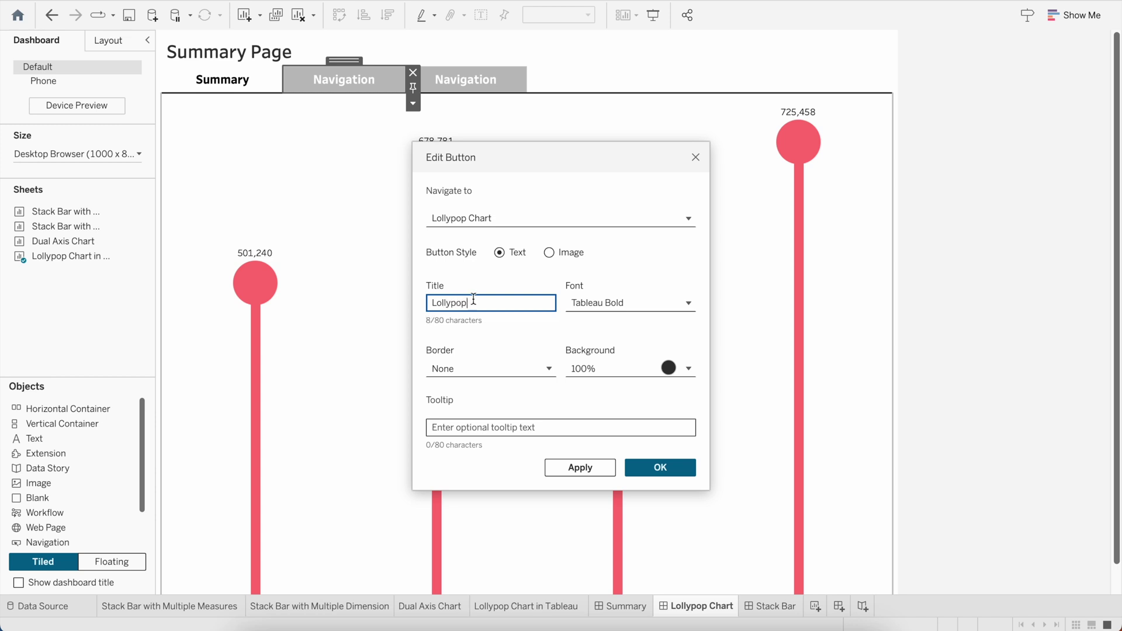
Give the Lollypop Chart dashboard's Lollypop button black text and a light grey background, and apply the changes.
{"action": "left_click", "coordinate": [581, 302]}
{"action": "left_click", "coordinate": [604, 283]}
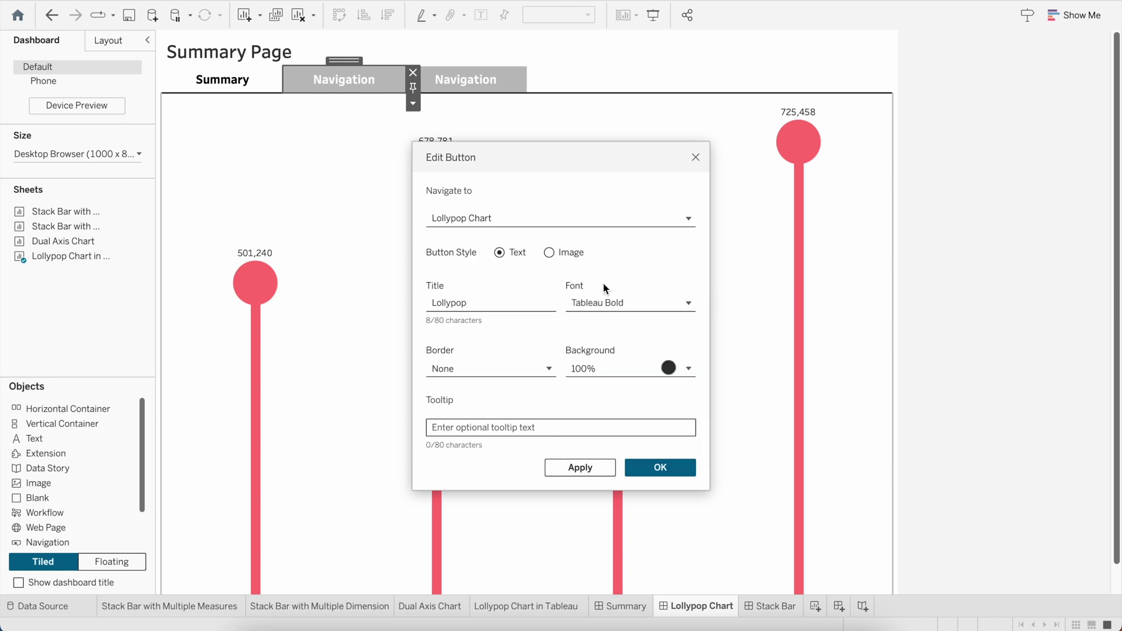
{"action": "left_click", "coordinate": [606, 370]}
{"action": "left_click", "coordinate": [595, 453]}
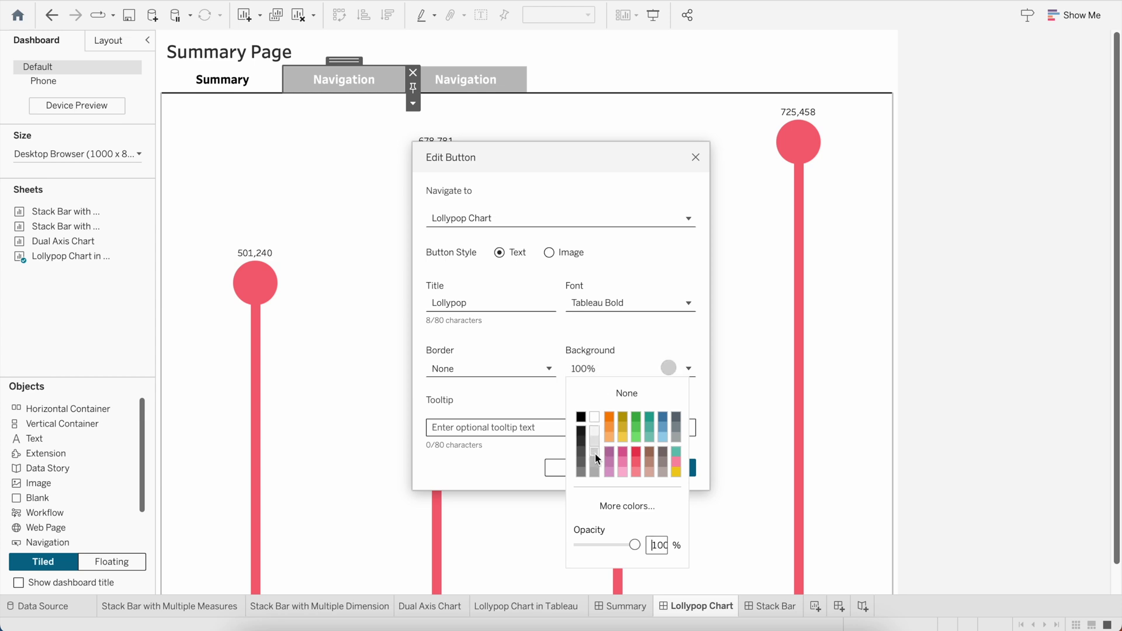
{"action": "left_click", "coordinate": [633, 335]}
{"action": "left_click", "coordinate": [649, 468]}
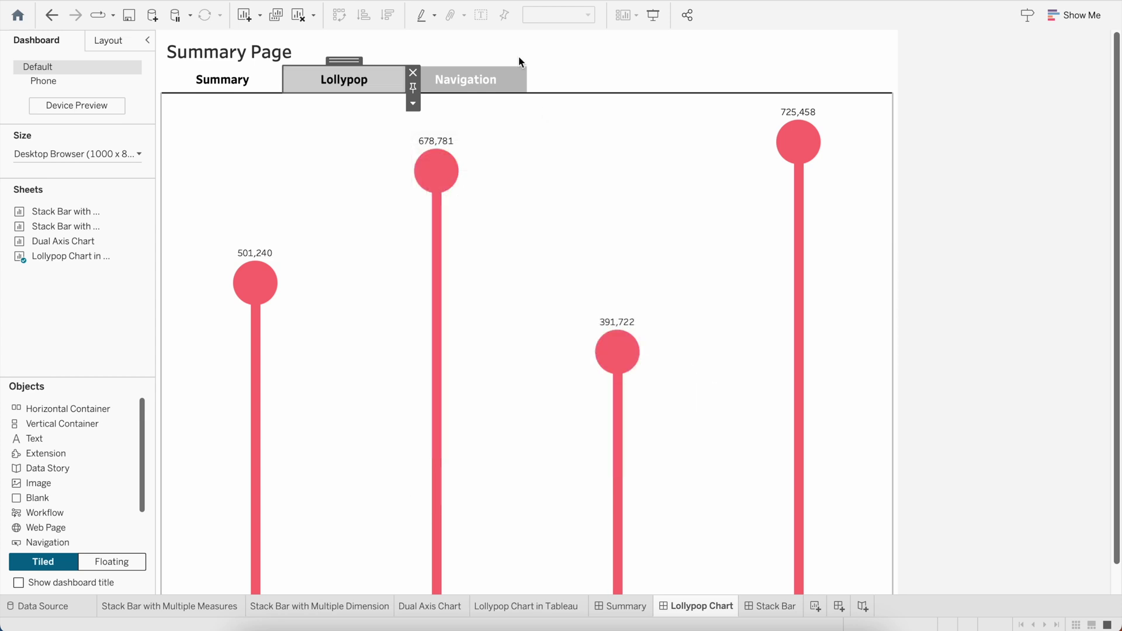
Set the third navigation button on the Lollypop Chart dashboard to navigate to Stack Bar and title it Stack Bar.
{"action": "double_click", "coordinate": [476, 78]}
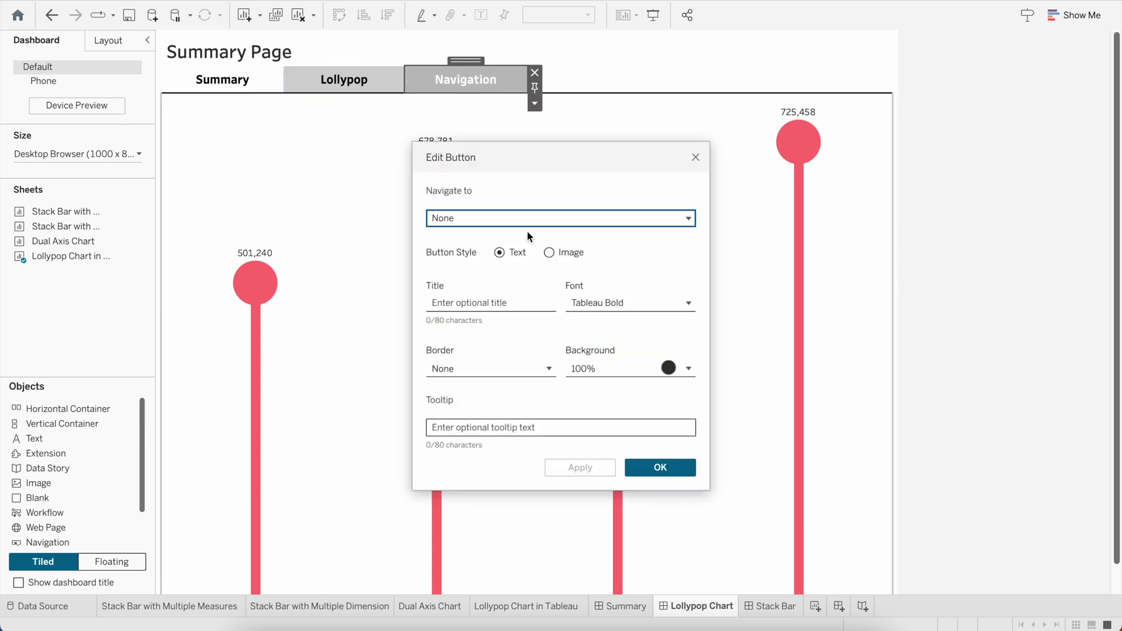
{"action": "left_click", "coordinate": [521, 217]}
{"action": "left_click", "coordinate": [480, 331]}
{"action": "left_click", "coordinate": [499, 299]}
{"action": "type", "text": "Stack Ba"}
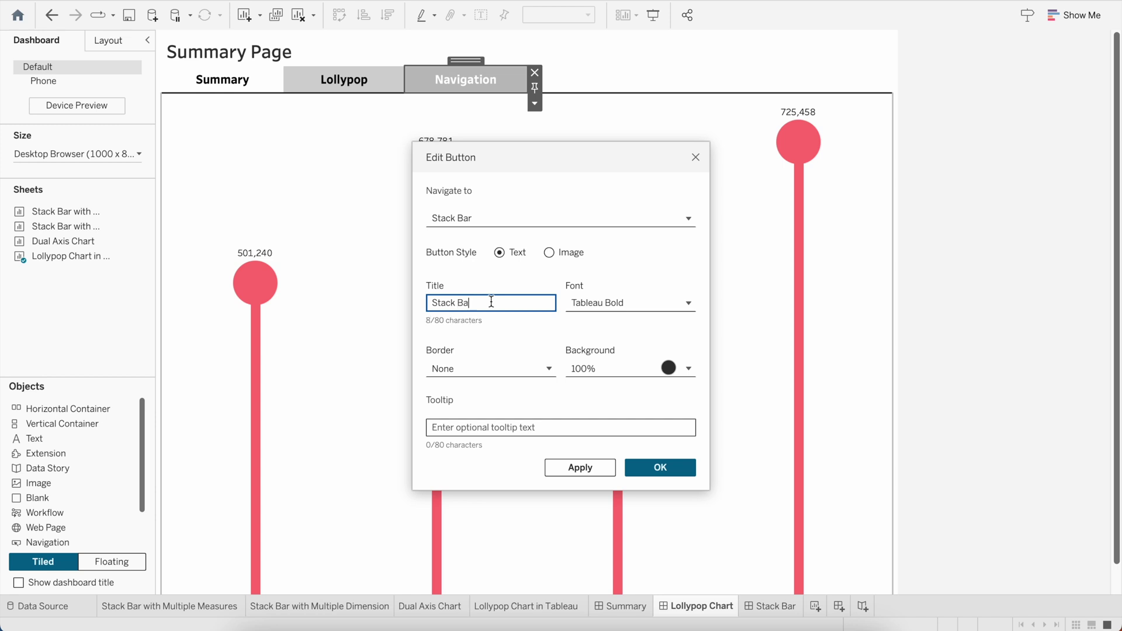
Give the Lollypop Chart dashboard's Stack Bar button black text and a background of None, and apply the changes.
{"action": "left_click", "coordinate": [608, 301]}
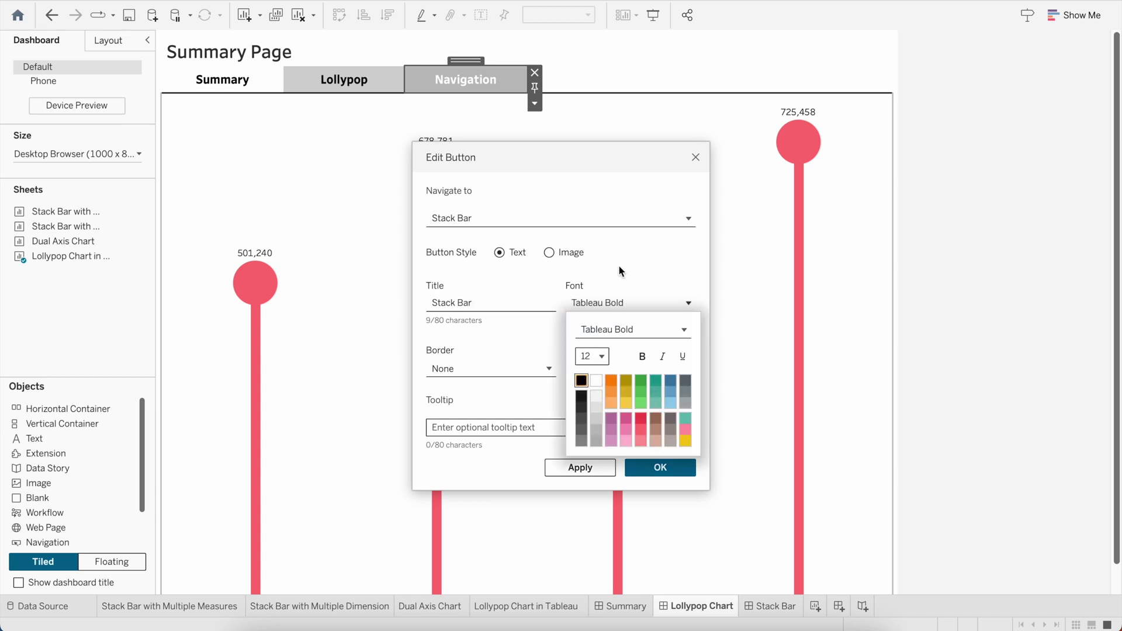
{"action": "left_click", "coordinate": [619, 276]}
{"action": "left_click", "coordinate": [617, 367]}
{"action": "left_click", "coordinate": [637, 393]}
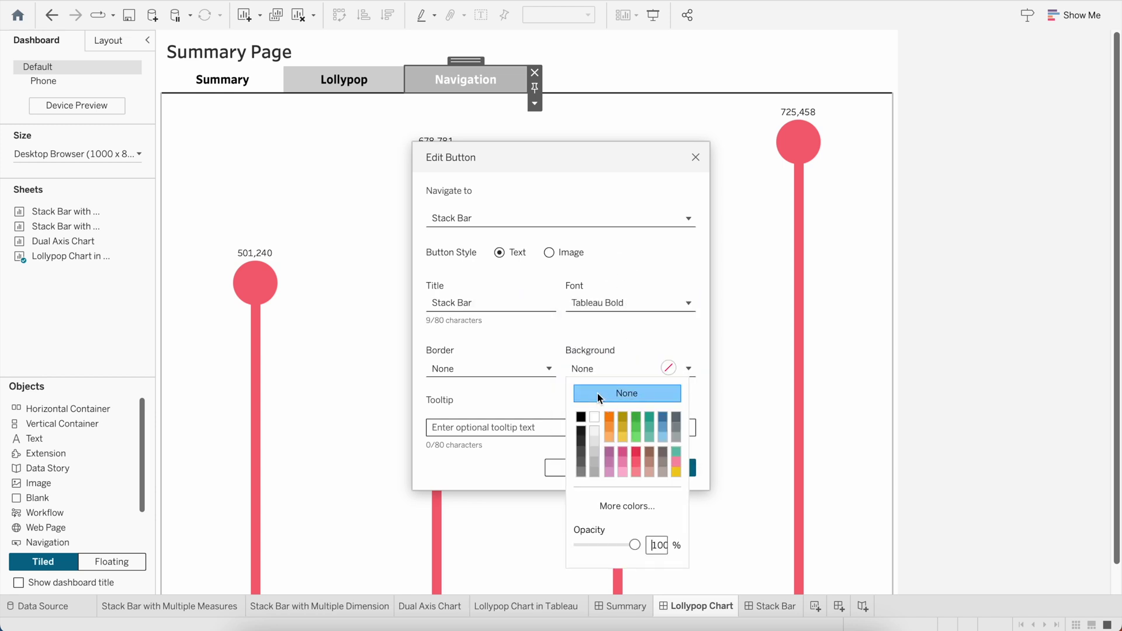
{"action": "left_click", "coordinate": [647, 321]}
{"action": "left_click", "coordinate": [603, 471]}
{"action": "left_click", "coordinate": [652, 468]}
{"action": "left_click", "coordinate": [952, 406]}
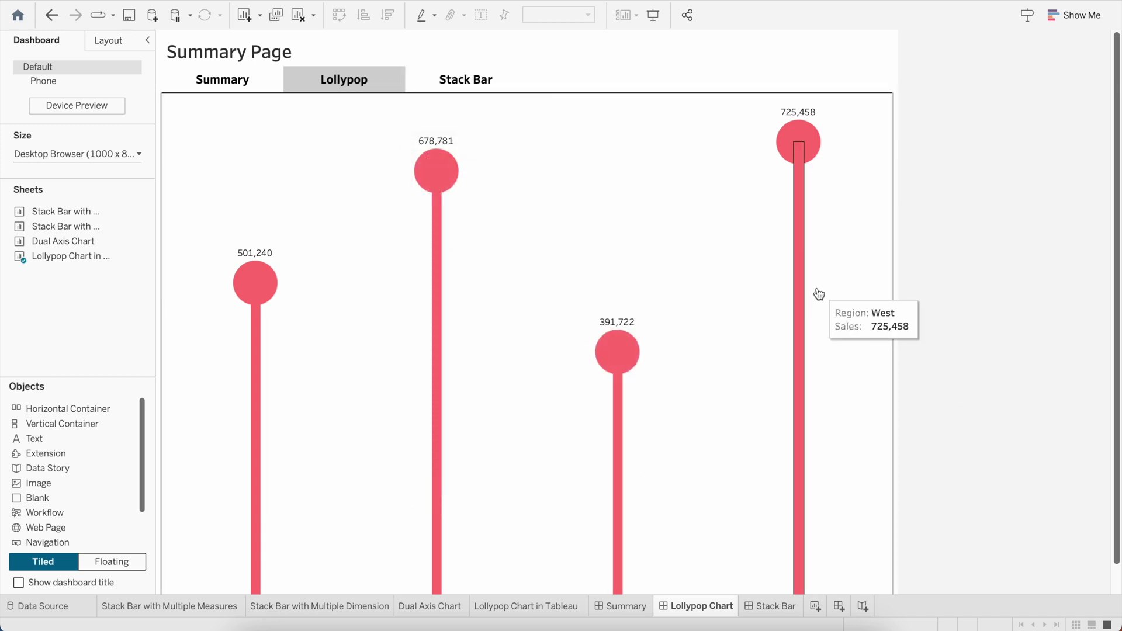
{"action": "left_click", "coordinate": [342, 87]}
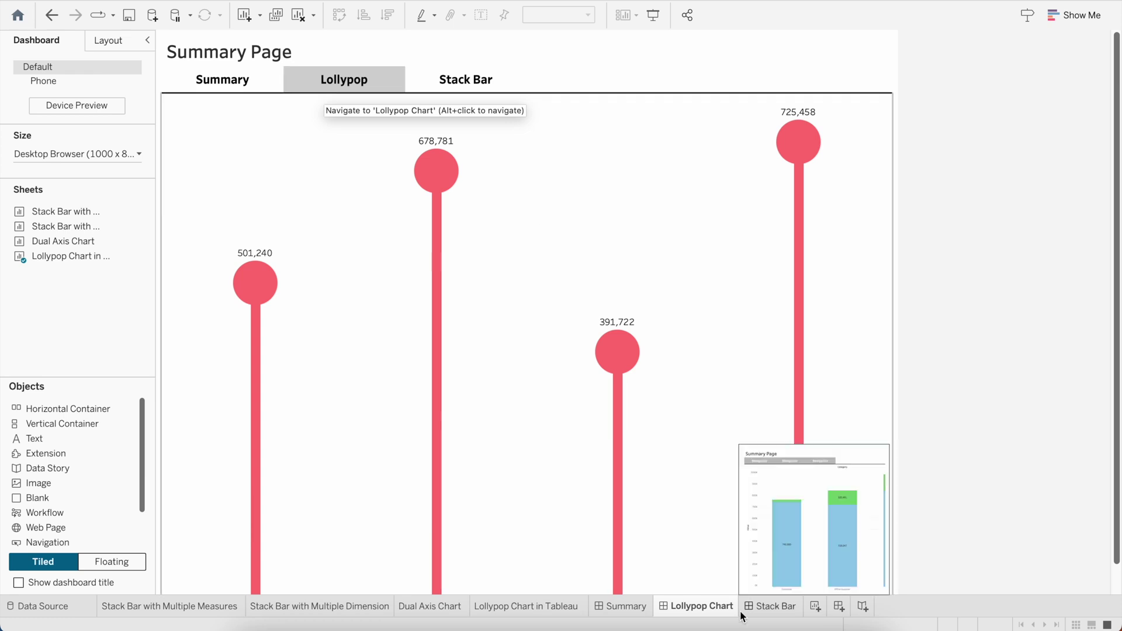
On the Stack Bar dashboard, set the first navigation button to navigate to Summary and title it Summary.
{"action": "left_click", "coordinate": [780, 608]}
{"action": "left_click", "coordinate": [220, 77]}
{"action": "double_click", "coordinate": [224, 84]}
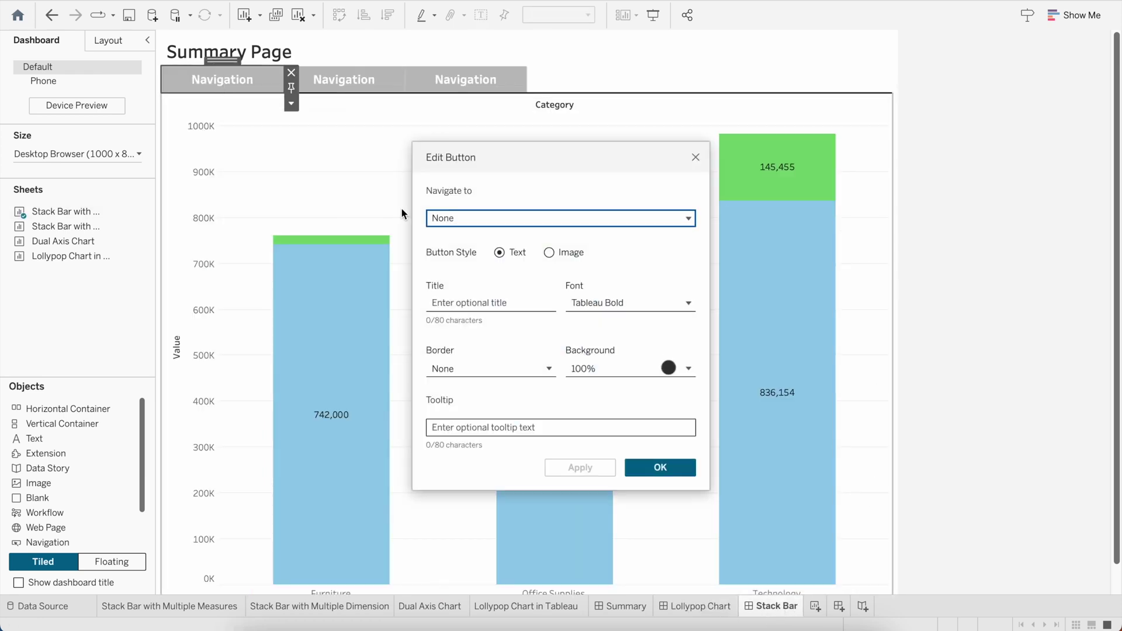
{"action": "left_click", "coordinate": [468, 220]}
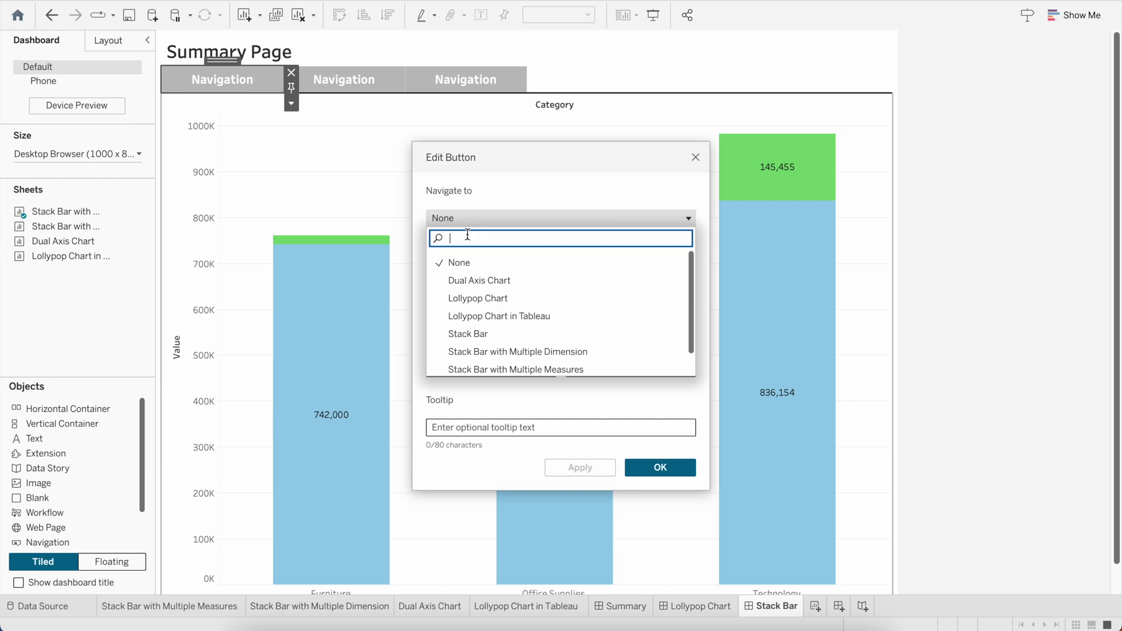
{"action": "type", "text": "summ"}
{"action": "left_click", "coordinate": [487, 266]}
{"action": "left_click", "coordinate": [475, 303]}
{"action": "type", "text": "Summary"}
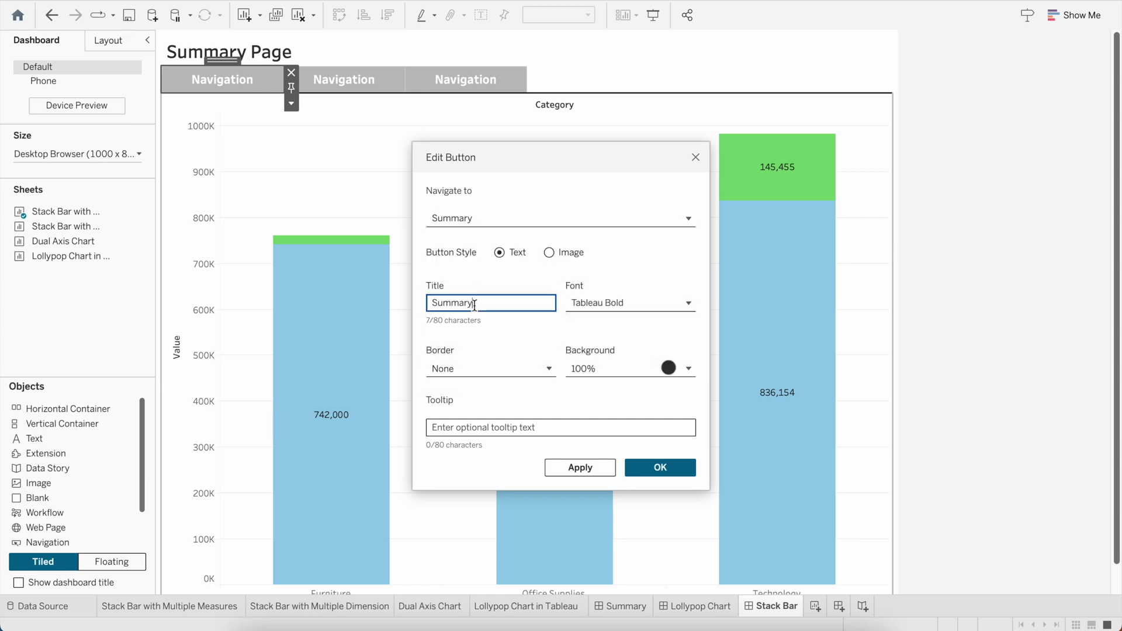
Give the Stack Bar dashboard's Summary button black text and a background of None, and apply the changes.
{"action": "left_click", "coordinate": [593, 303]}
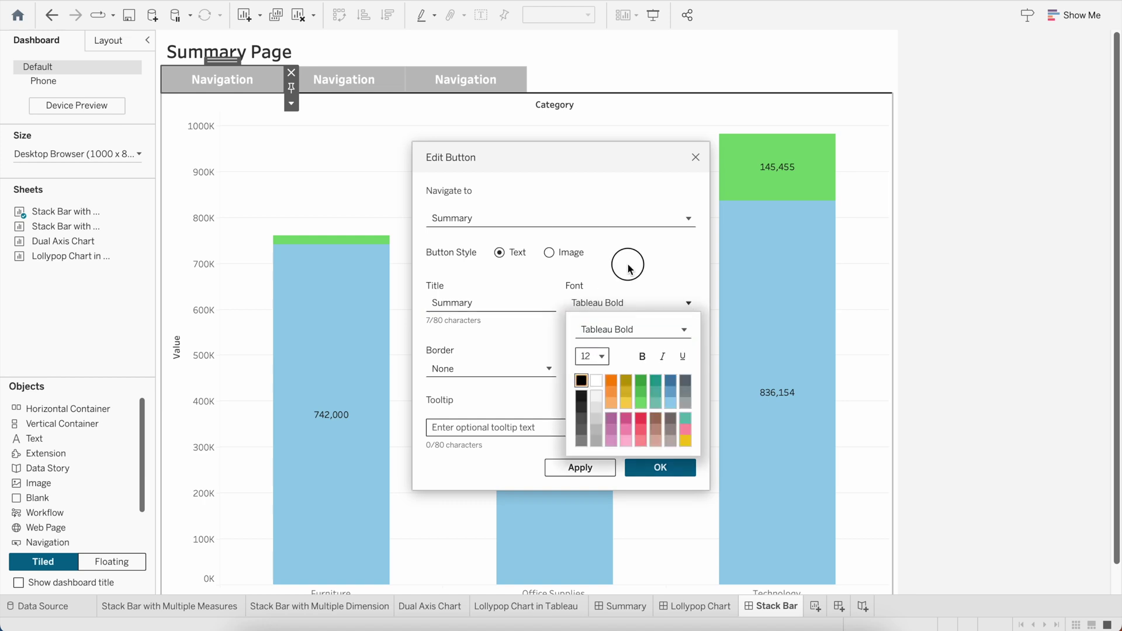
{"action": "left_click", "coordinate": [626, 263]}
{"action": "left_click", "coordinate": [609, 367]}
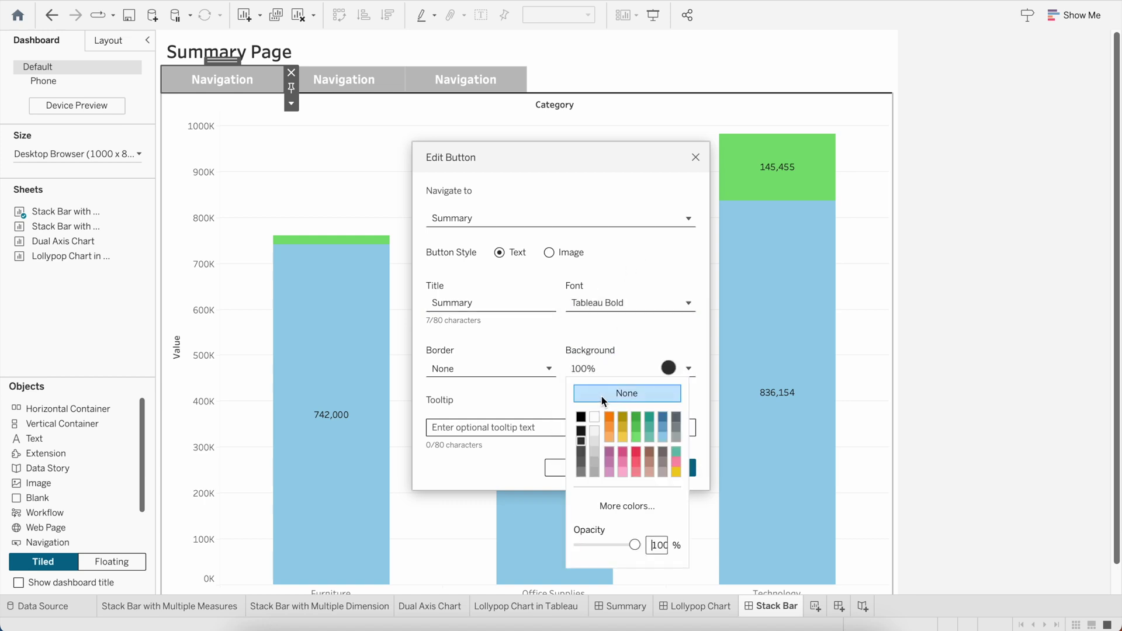
{"action": "left_click", "coordinate": [602, 395]}
{"action": "left_click", "coordinate": [643, 473]}
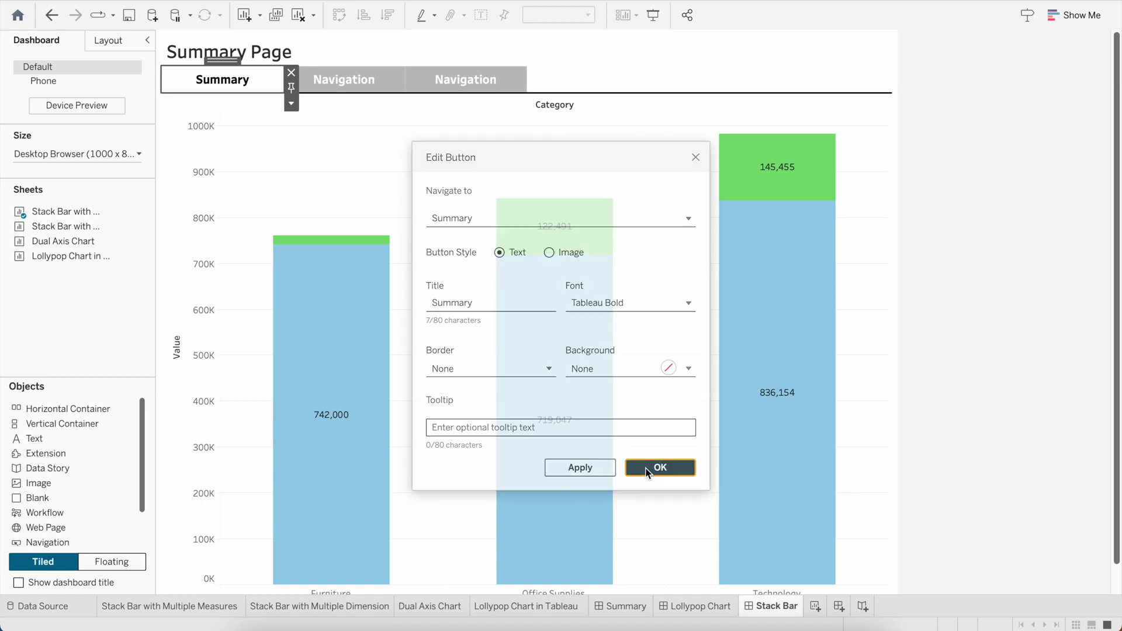
Set the second navigation button on the Stack Bar dashboard to navigate to Lollypop Chart and title it Lollypop.
{"action": "left_click", "coordinate": [339, 82]}
{"action": "double_click", "coordinate": [339, 82]}
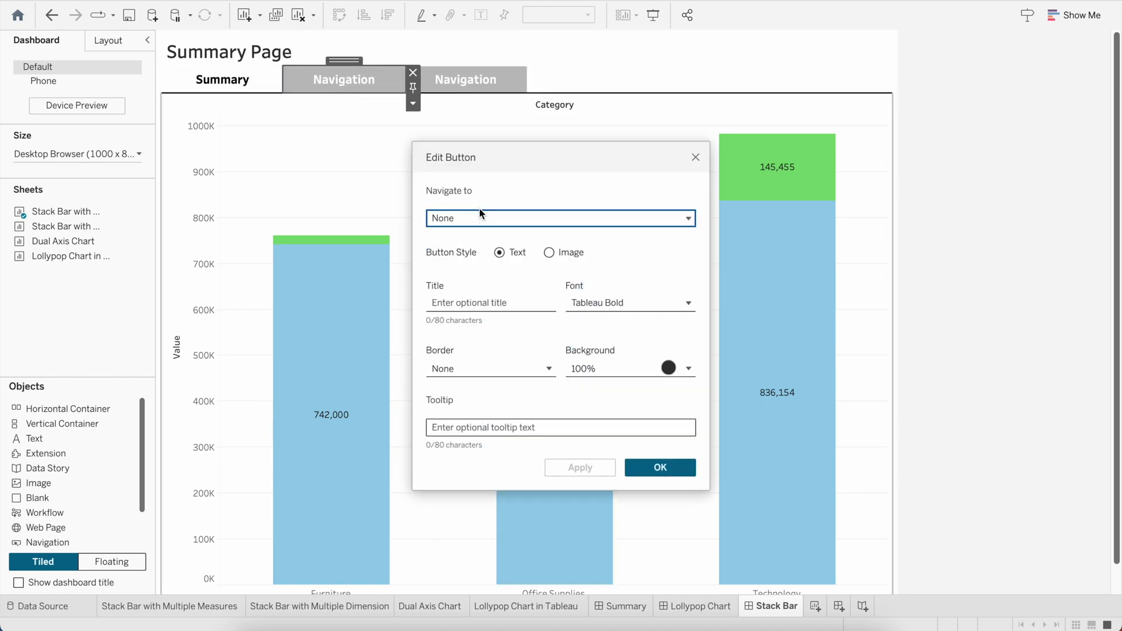
{"action": "left_click", "coordinate": [496, 217]}
{"action": "left_click", "coordinate": [488, 299]}
{"action": "left_click", "coordinate": [461, 302]}
{"action": "type", "text": "Lolly"}
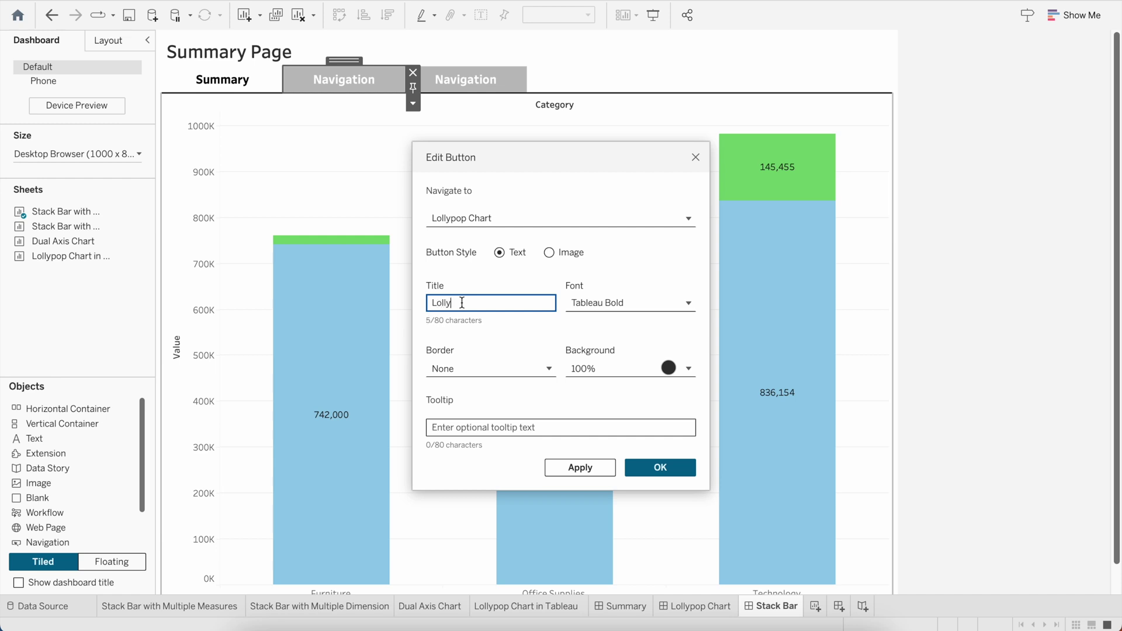
{"action": "type", "text": "pop"}
Give the Stack Bar dashboard's Lollypop button black text and a background of None, and apply the changes.
{"action": "left_click", "coordinate": [589, 307]}
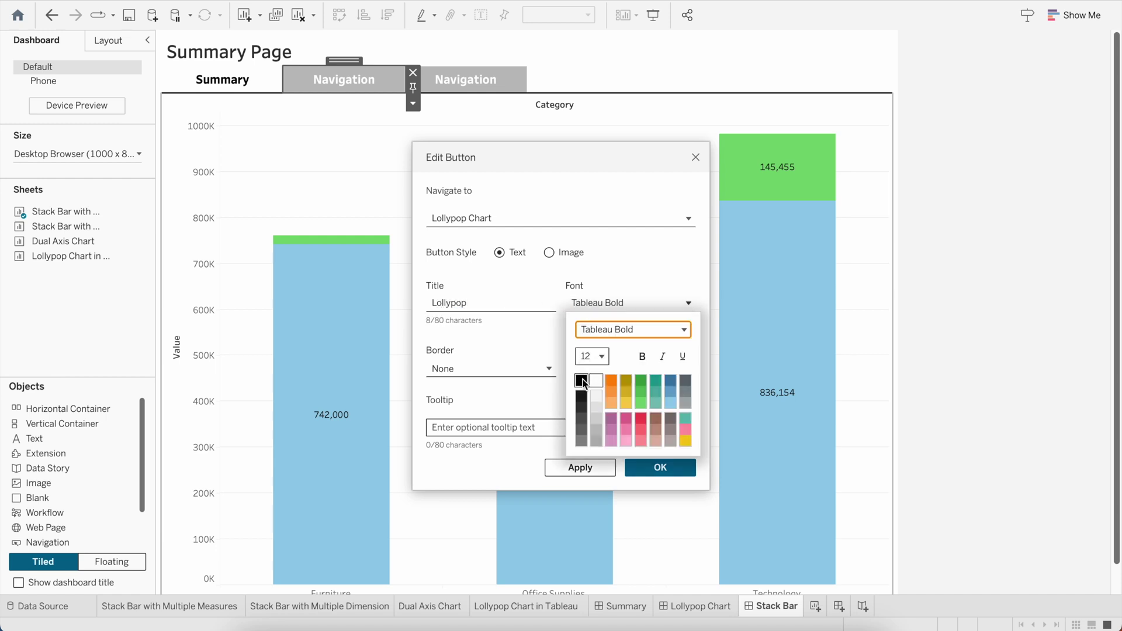
{"action": "left_click", "coordinate": [616, 276]}
{"action": "left_click", "coordinate": [612, 369]}
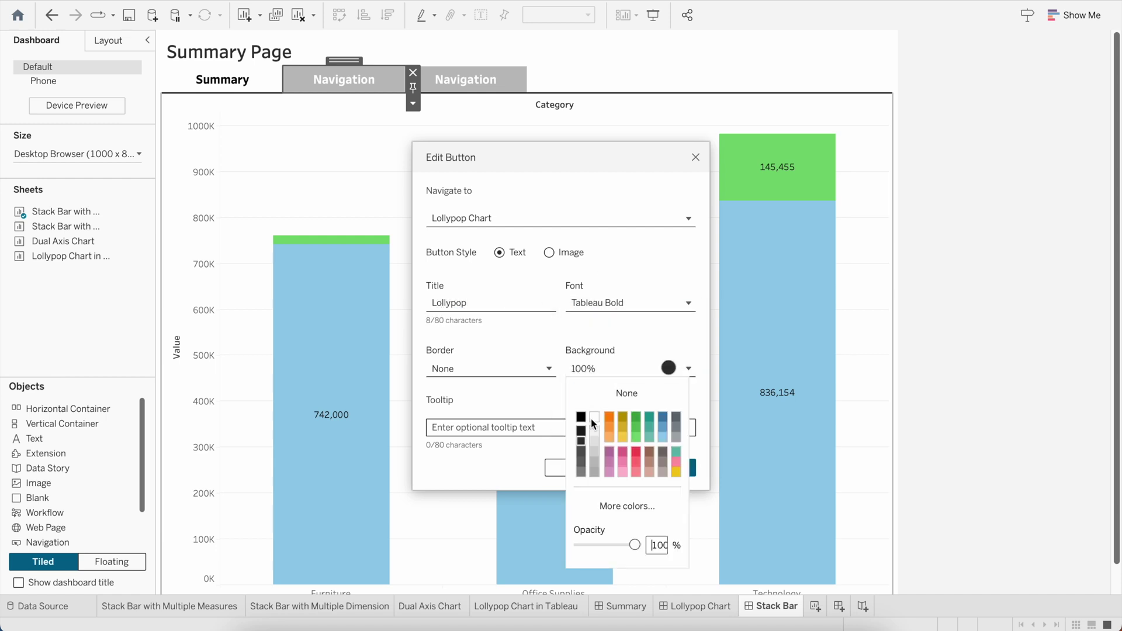
{"action": "left_click", "coordinate": [588, 387]}
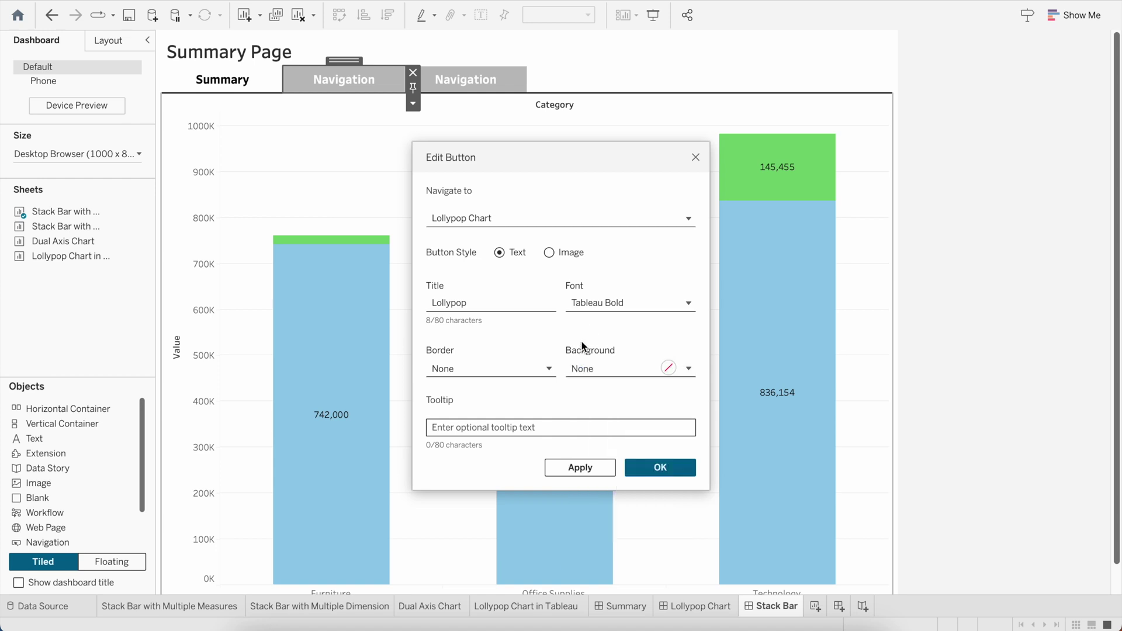
{"action": "left_click", "coordinate": [649, 467]}
Set the third navigation button on the Stack Bar dashboard to navigate to Stack Bar and title it Stack Bar.
{"action": "double_click", "coordinate": [452, 71]}
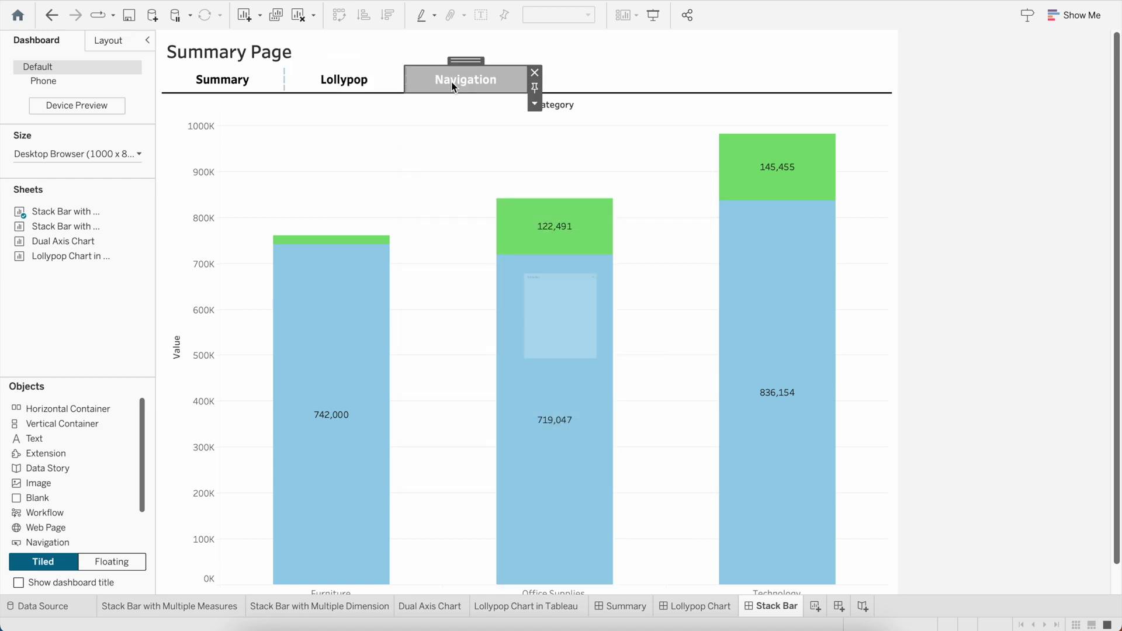
{"action": "left_click", "coordinate": [512, 219]}
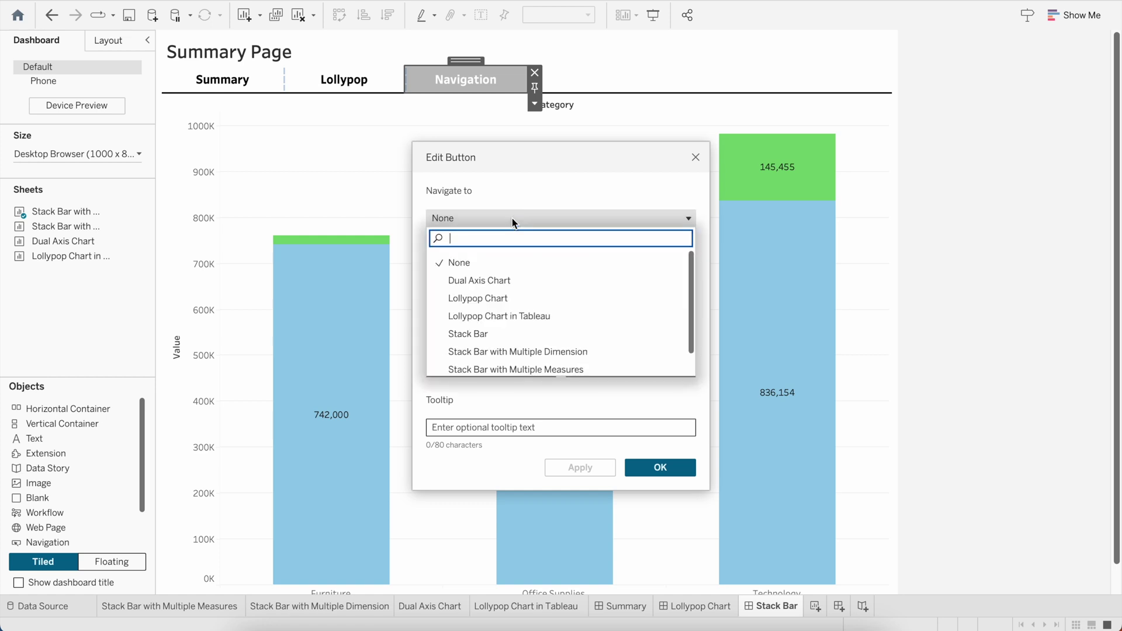
{"action": "left_click", "coordinate": [485, 338]}
{"action": "left_click", "coordinate": [469, 302]}
{"action": "type", "text": "Stack Bar"}
Give the Stack Bar dashboard's Stack Bar button black text and a light grey background, and apply the changes.
{"action": "left_click", "coordinate": [598, 303]}
{"action": "left_click", "coordinate": [602, 306]}
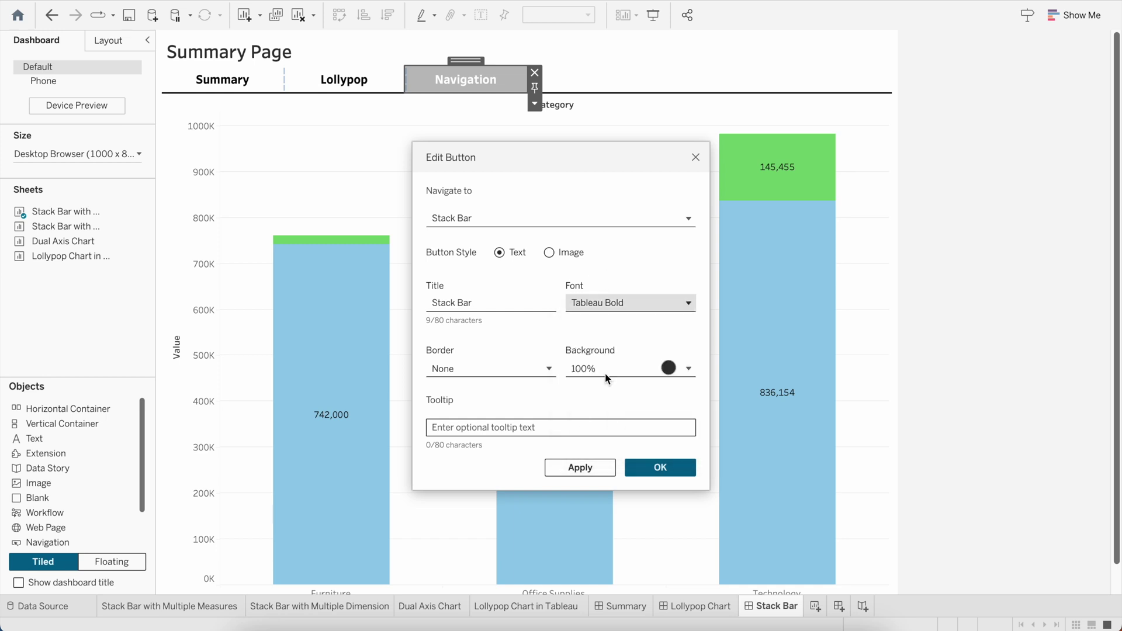
{"action": "left_click", "coordinate": [595, 366]}
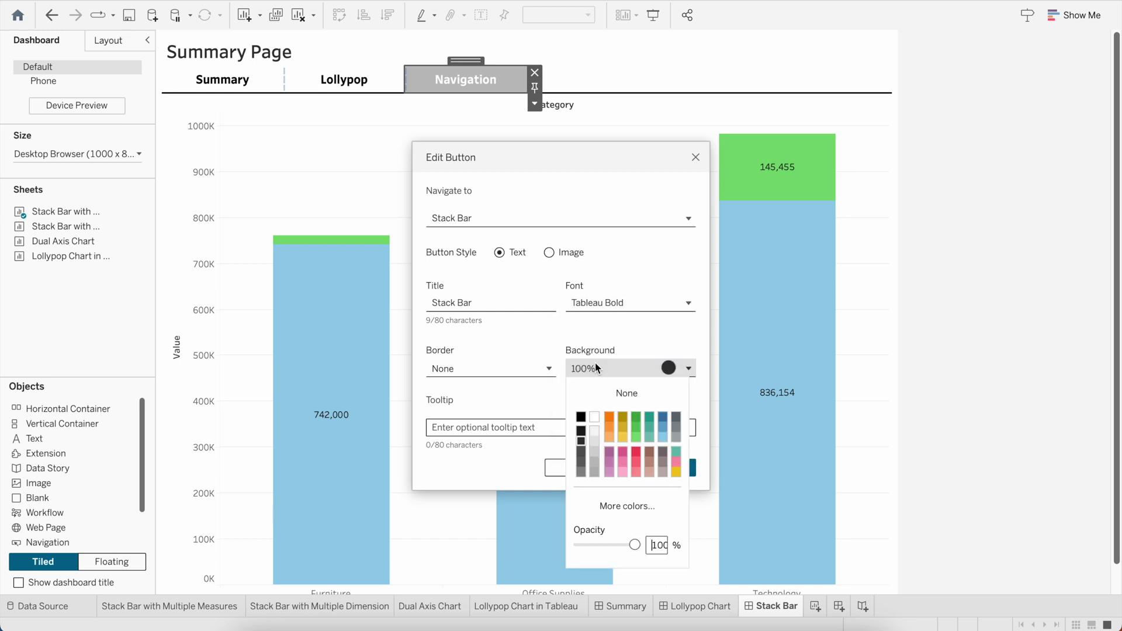
{"action": "left_click", "coordinate": [595, 452]}
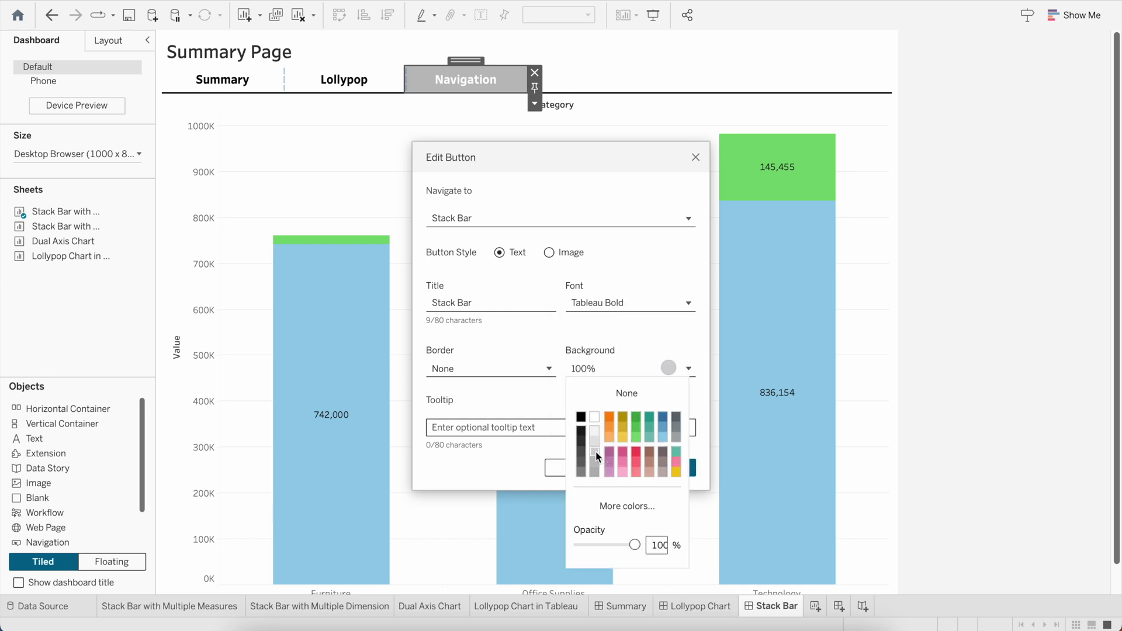
{"action": "left_click", "coordinate": [629, 335]}
{"action": "left_click", "coordinate": [656, 468]}
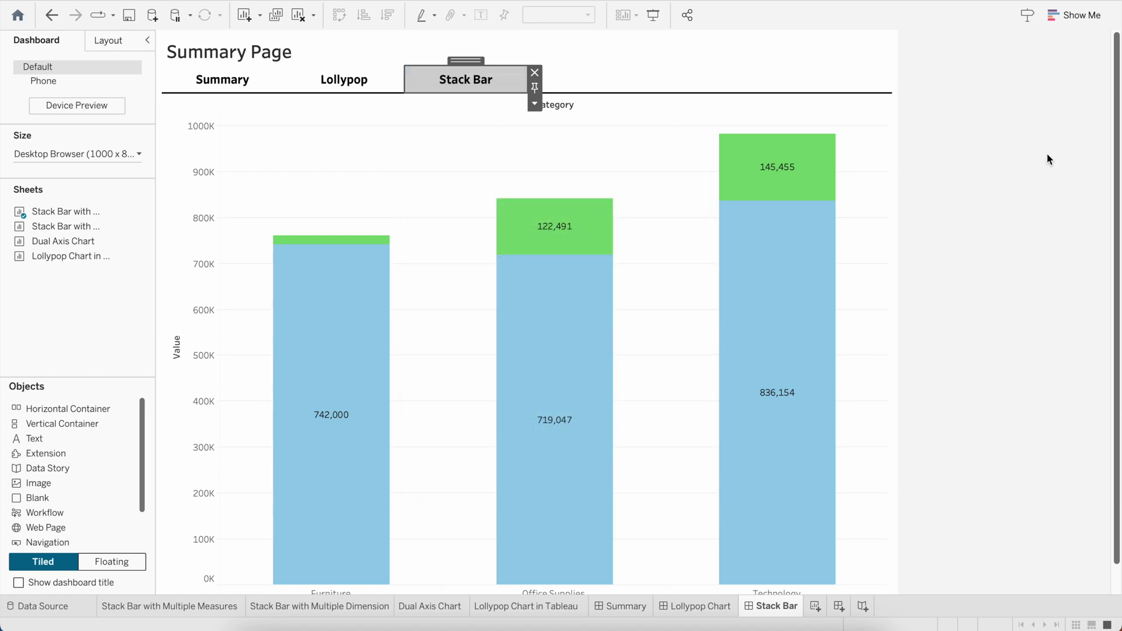
{"action": "left_click", "coordinate": [989, 192]}
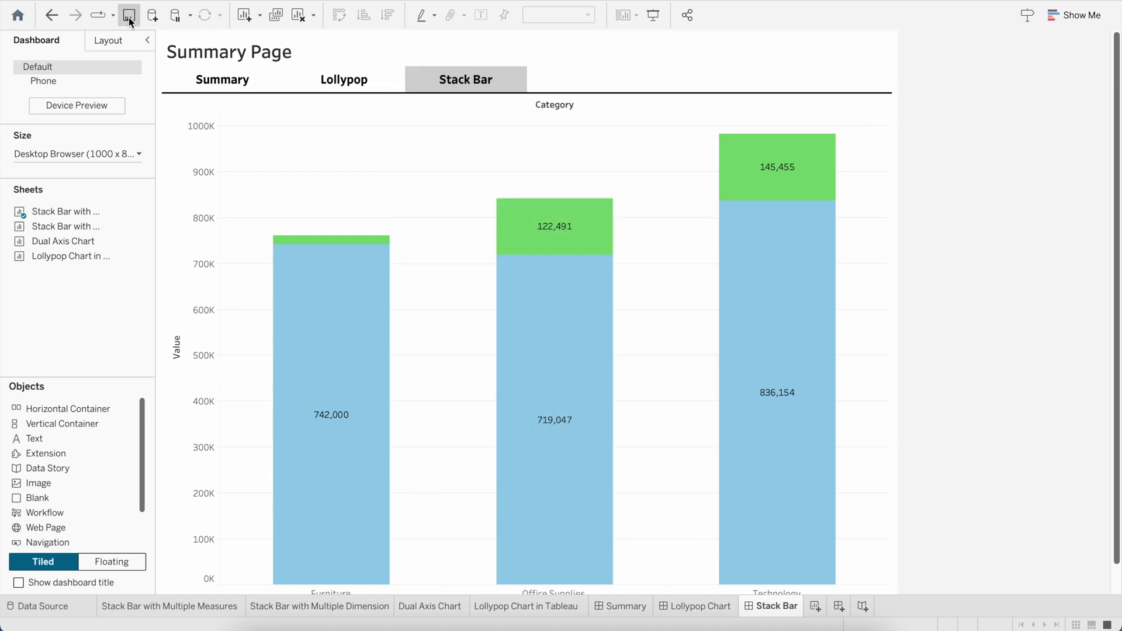
Show the Stack Bar dashboard in presentation mode and test its navigation to the Summary page.
{"action": "left_click", "coordinate": [654, 17]}
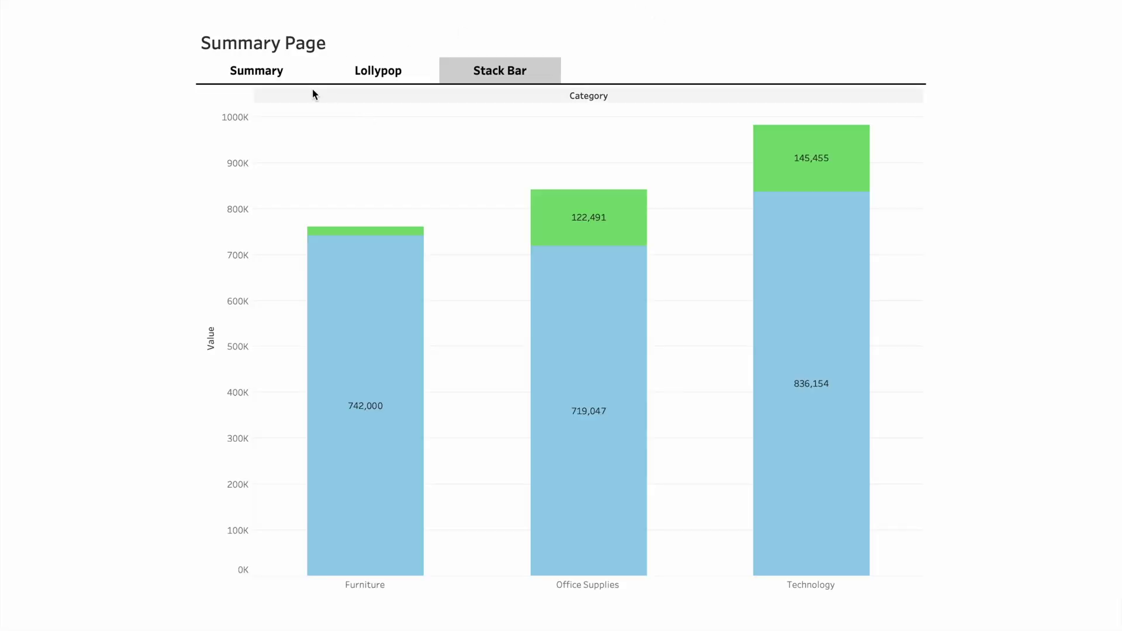
{"action": "left_click", "coordinate": [260, 75]}
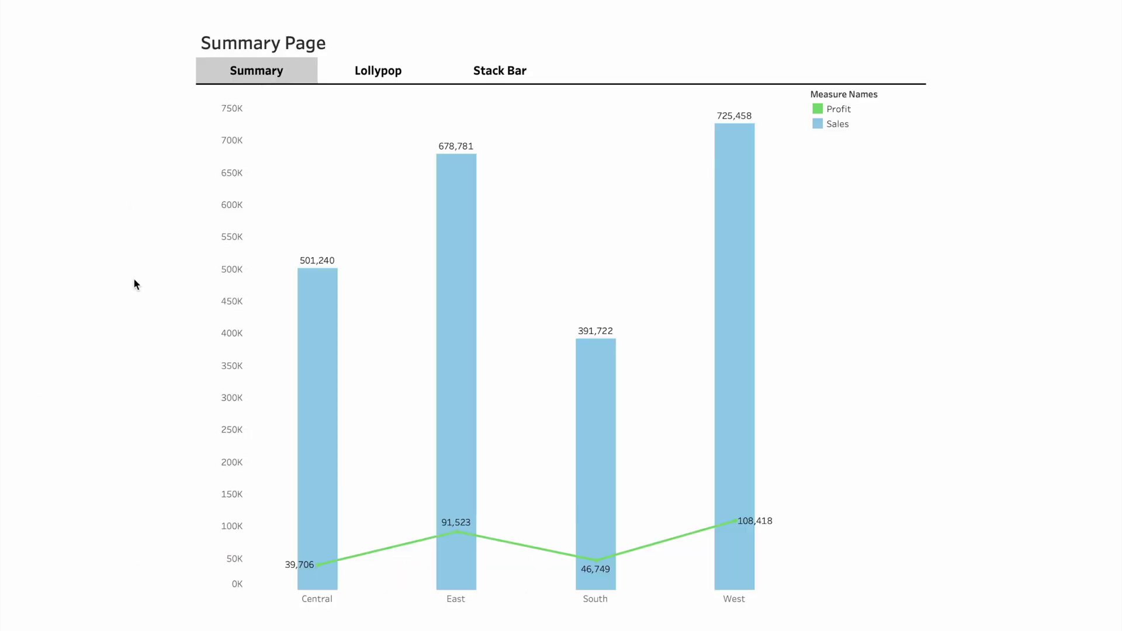
Test the navigation between the Lollypop, Stack Bar and Summary pages, return to Summary, and exit presentation mode with nothing selected on the dashboard.
{"action": "left_click", "coordinate": [392, 81]}
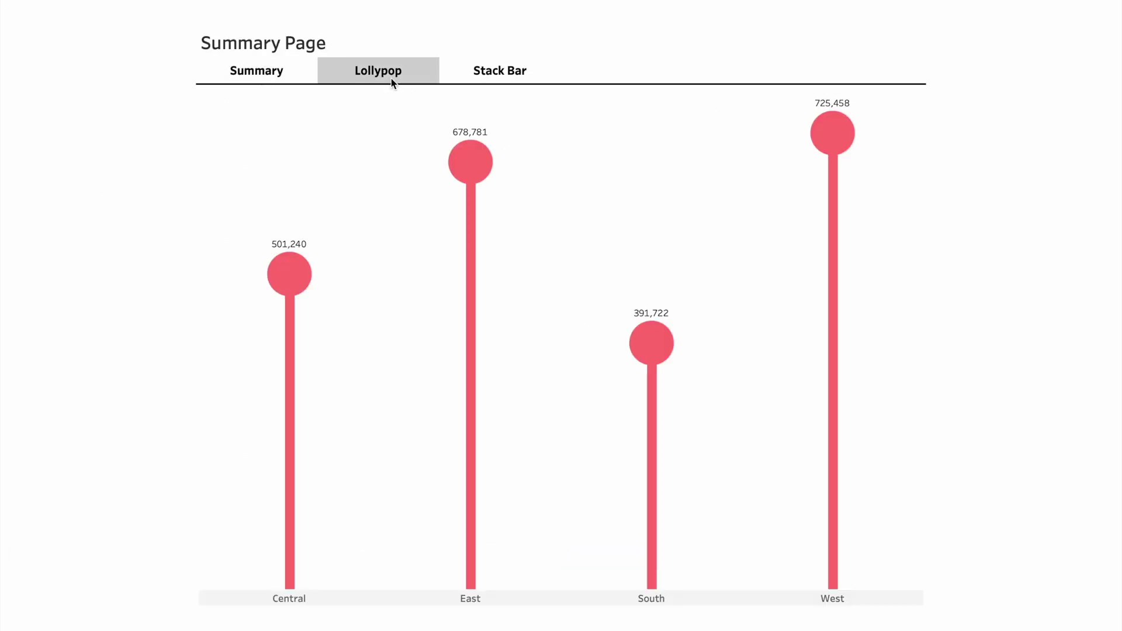
{"action": "left_click", "coordinate": [518, 75]}
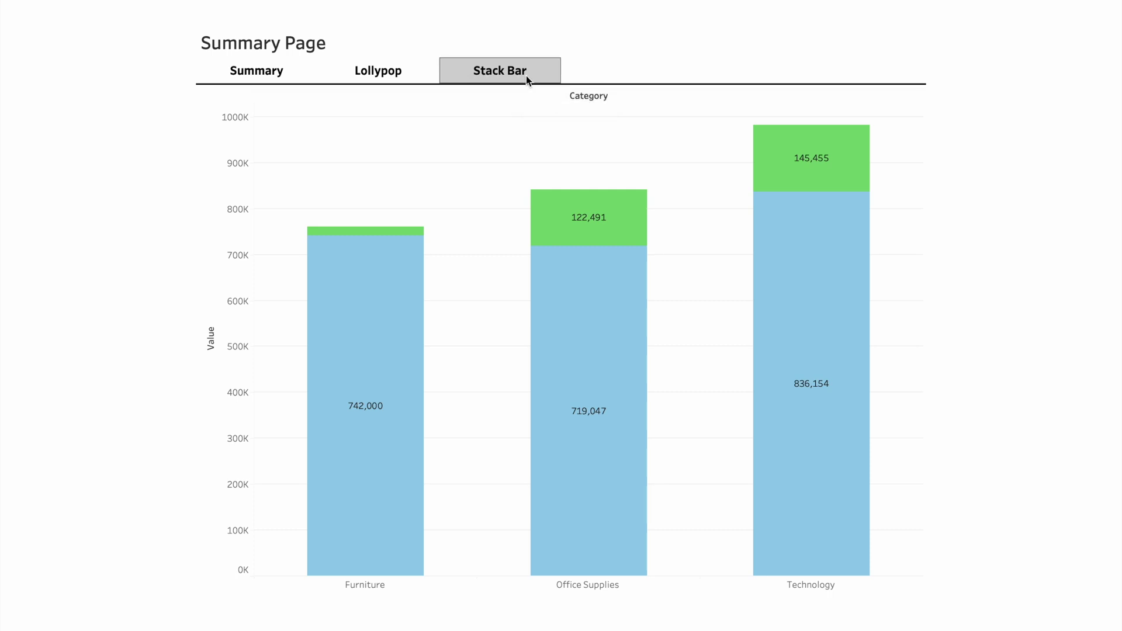
{"action": "left_click", "coordinate": [433, 71]}
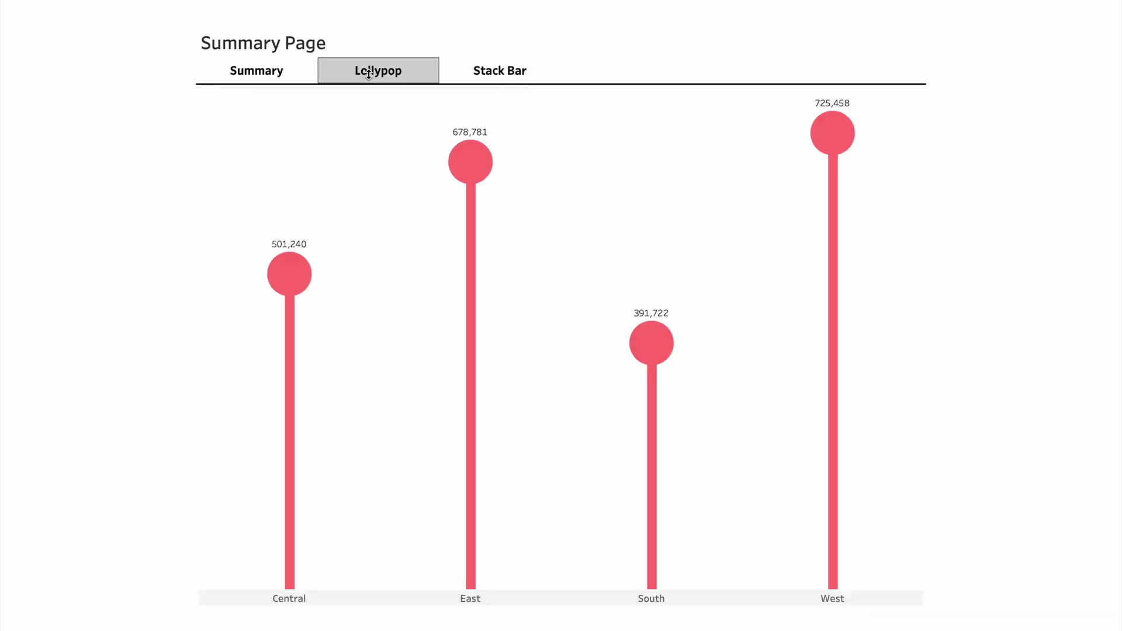
{"action": "left_click", "coordinate": [279, 71]}
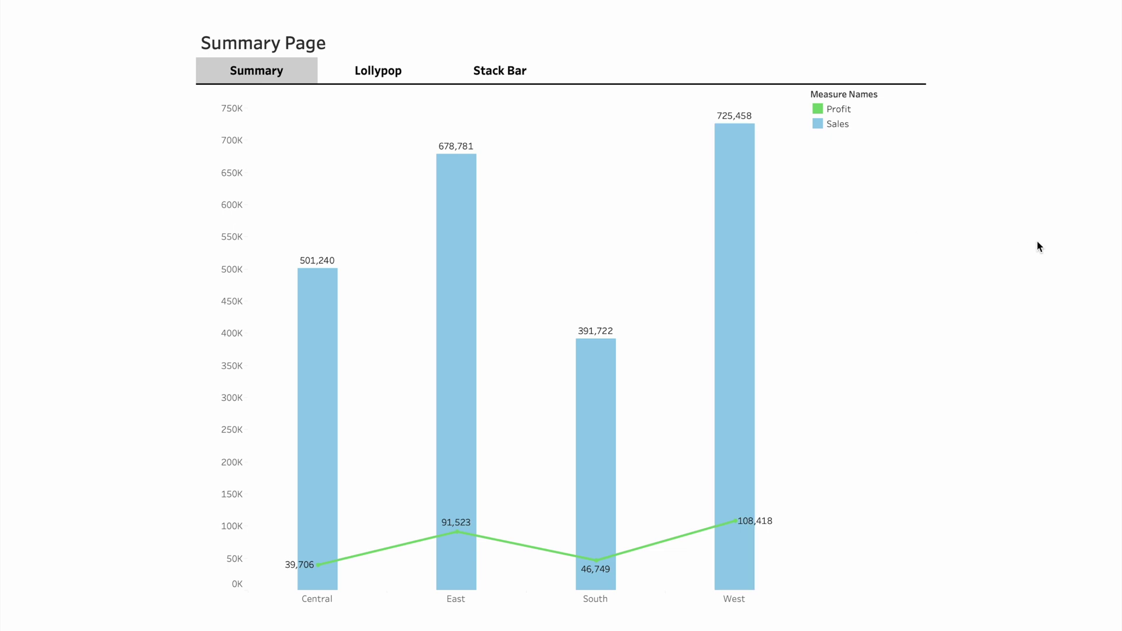
{"action": "key", "text": "Escape"}
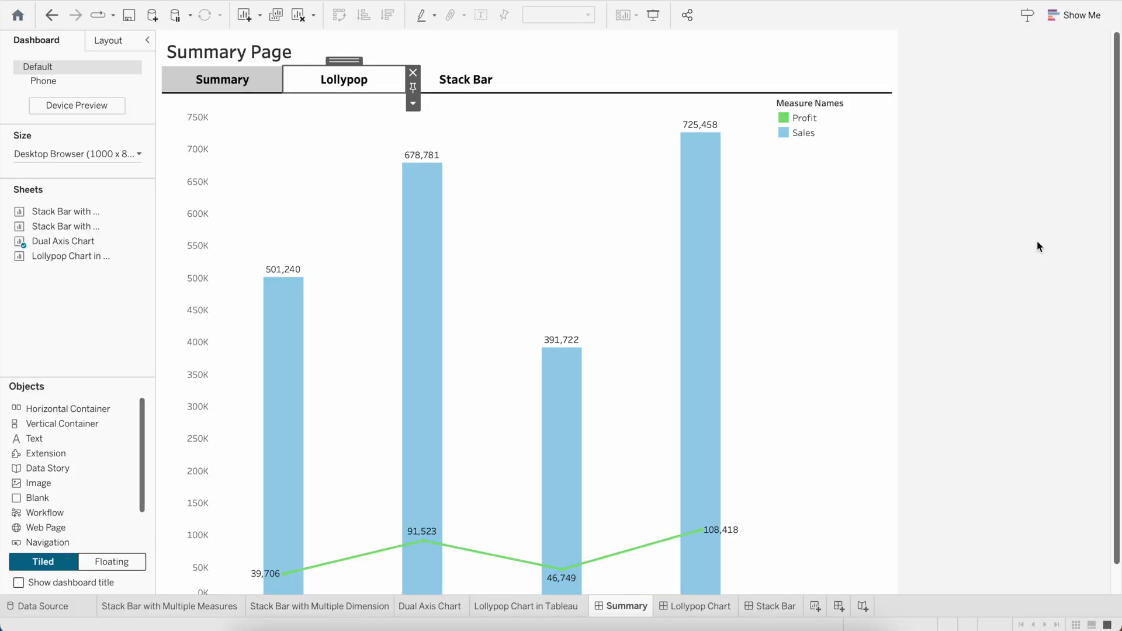
{"action": "left_click", "coordinate": [992, 222]}
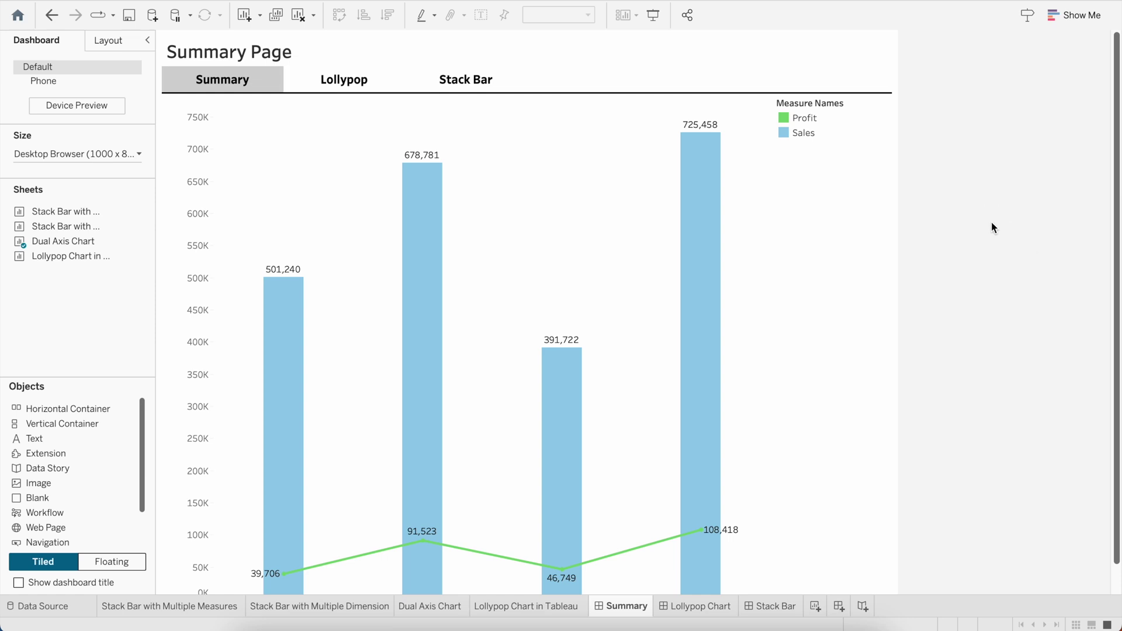